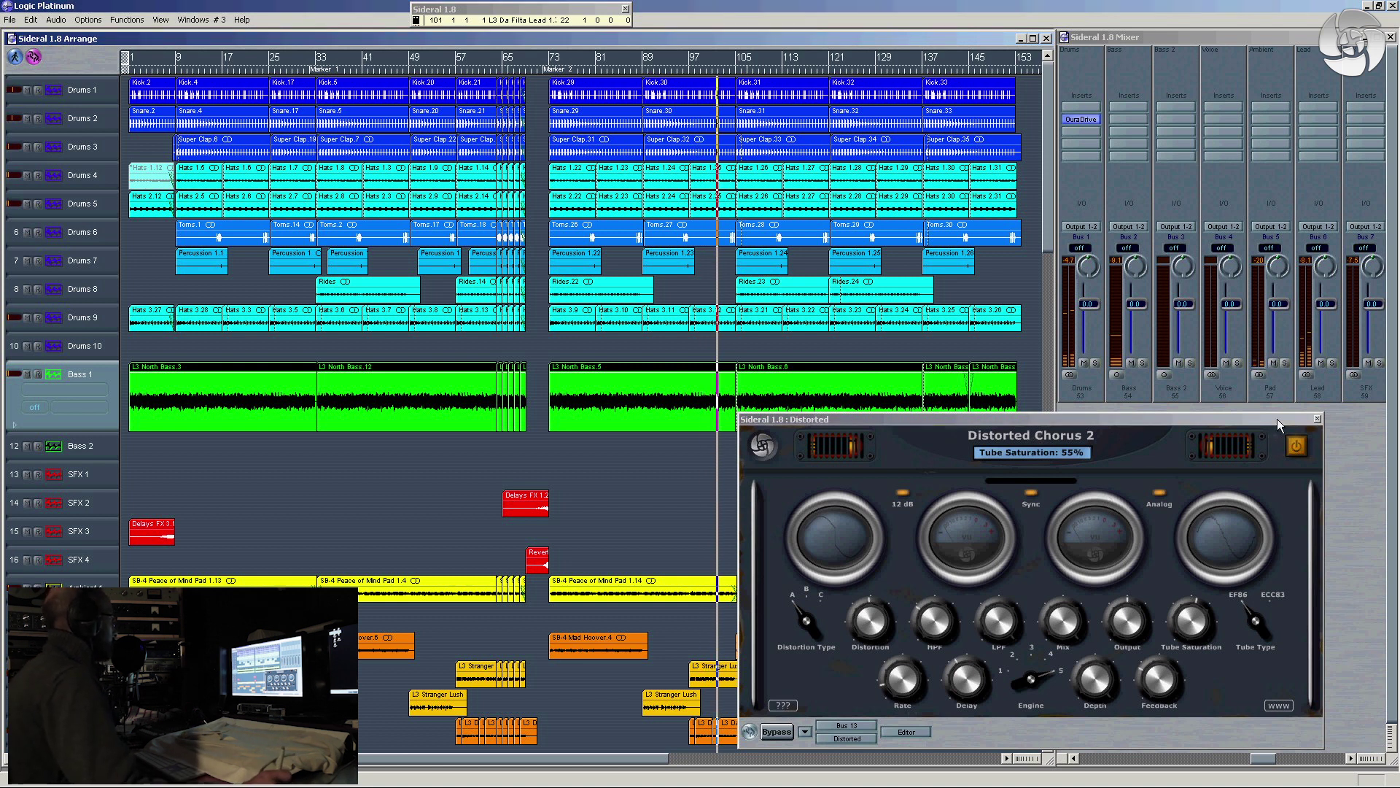
Move the Distorted Chorus 2 window clear of the arrangement's regions and place the playhead shortly before bar 73
left_click_drag(1172, 420, 1244, 422)
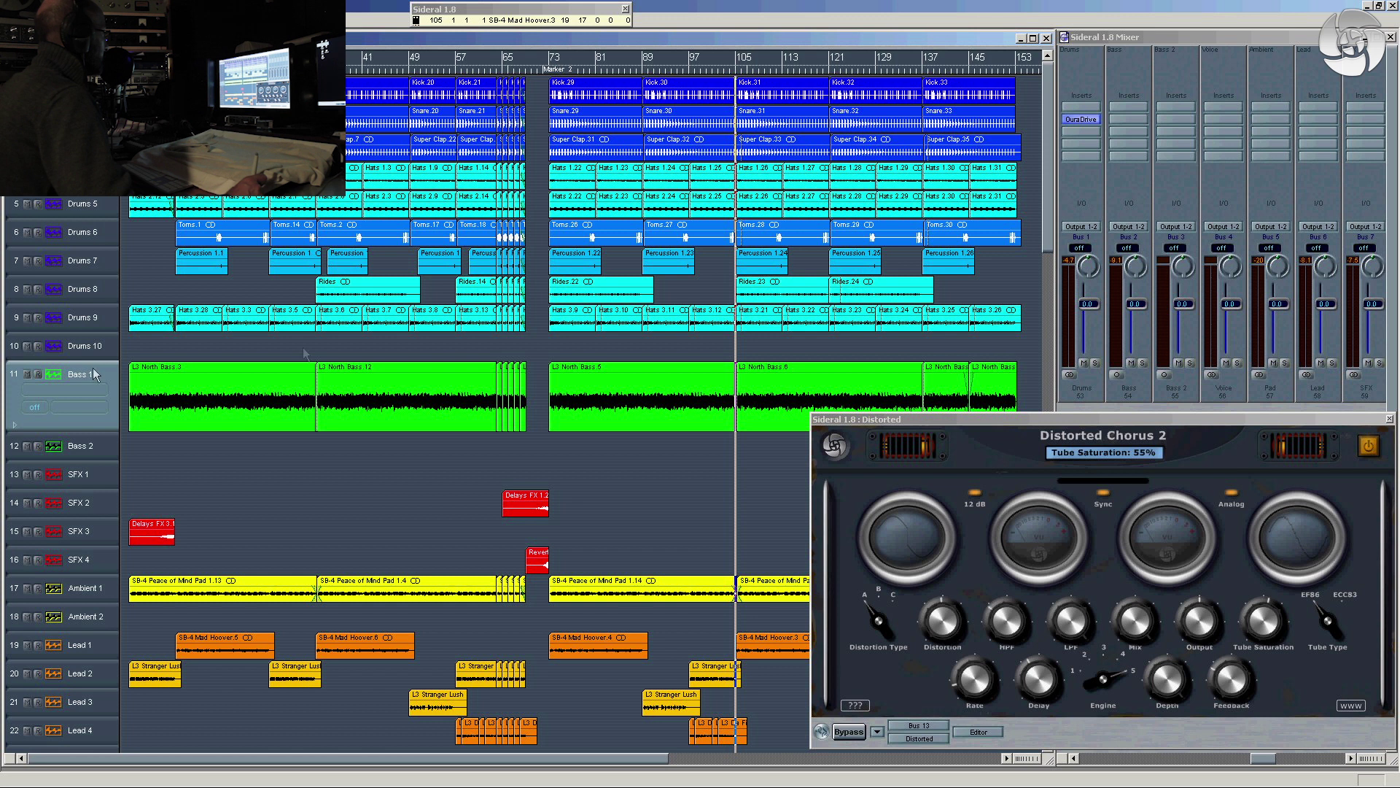
left_click(556, 71)
left_click(545, 71)
left_click(538, 70)
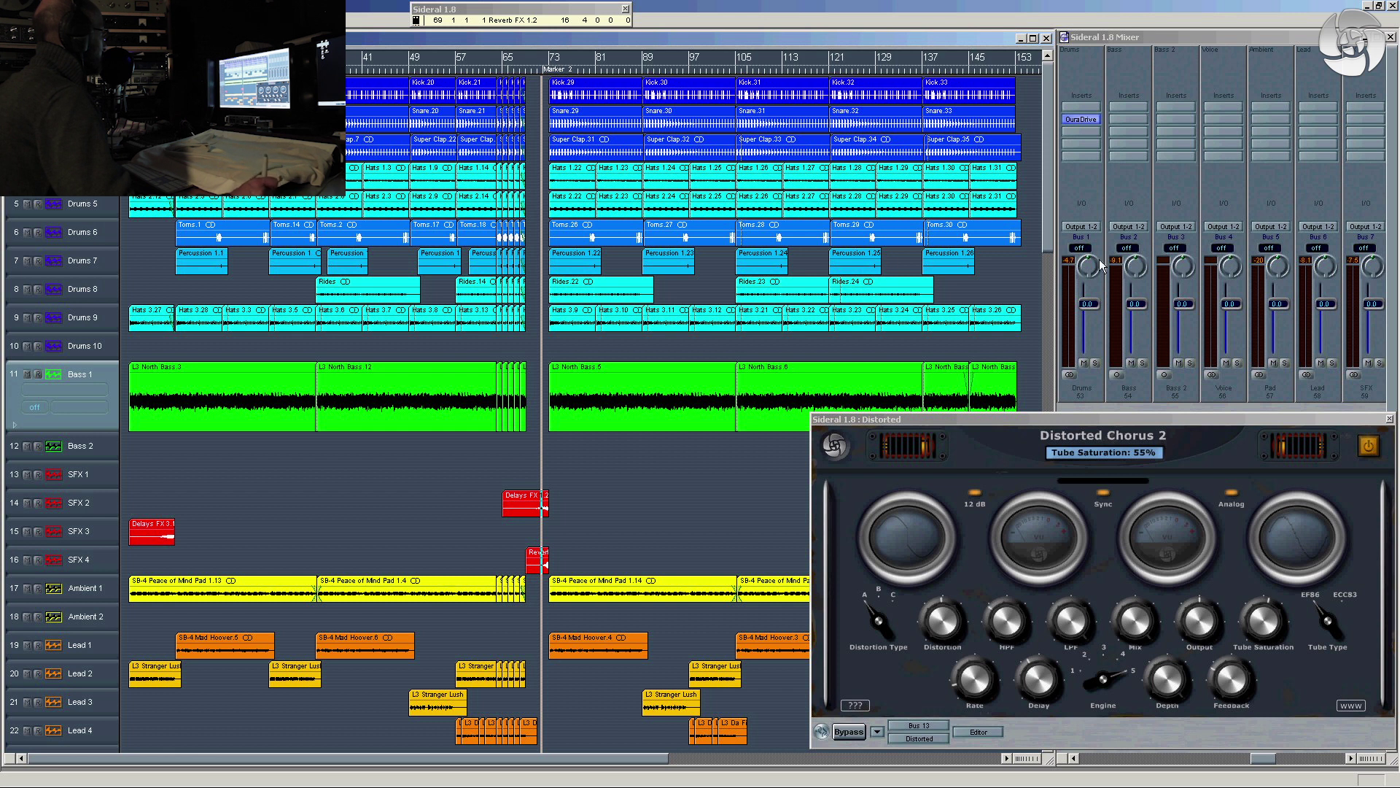
Solo the Bass 1 channel in the mixer and play a cycle running from bar 73 to bar 105
left_click_drag(1254, 756, 1121, 741)
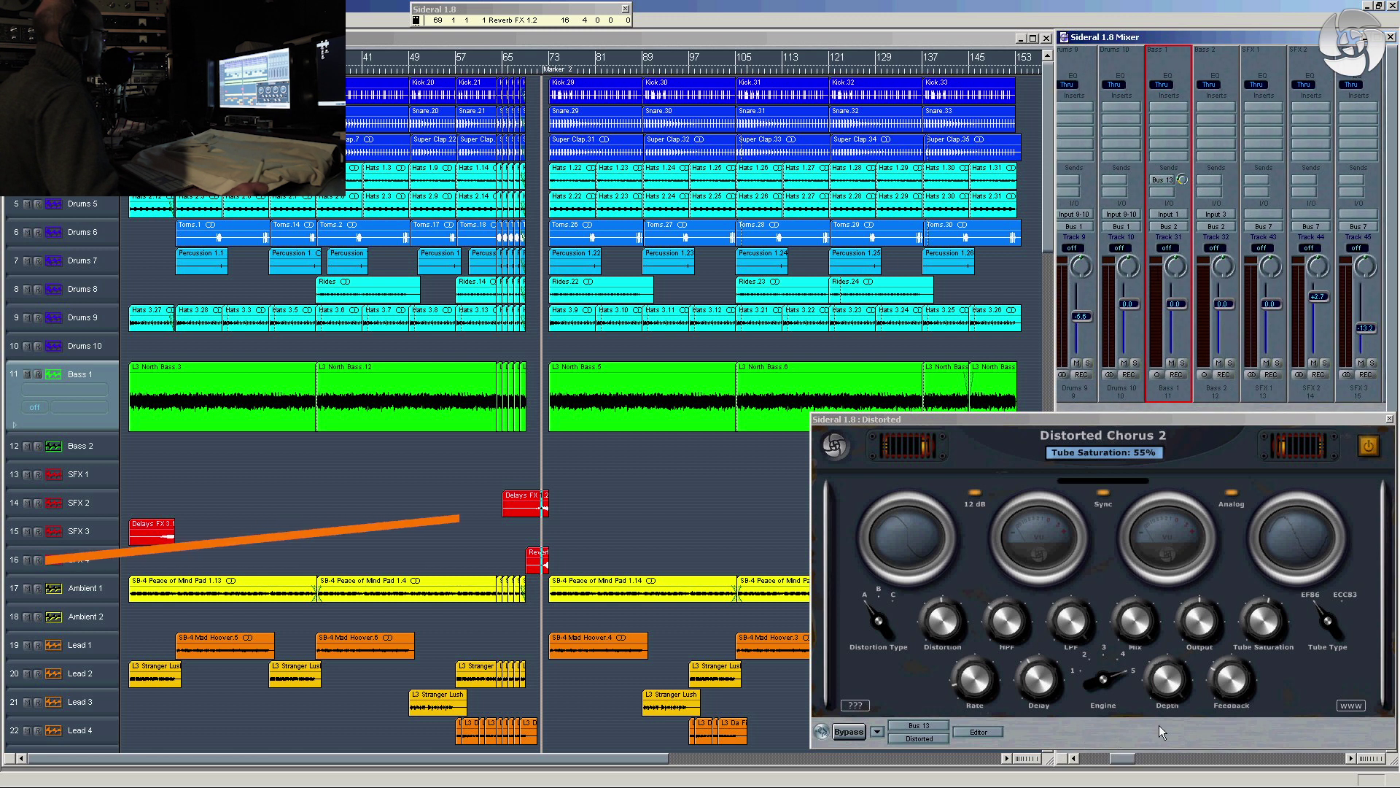
left_click(1173, 389)
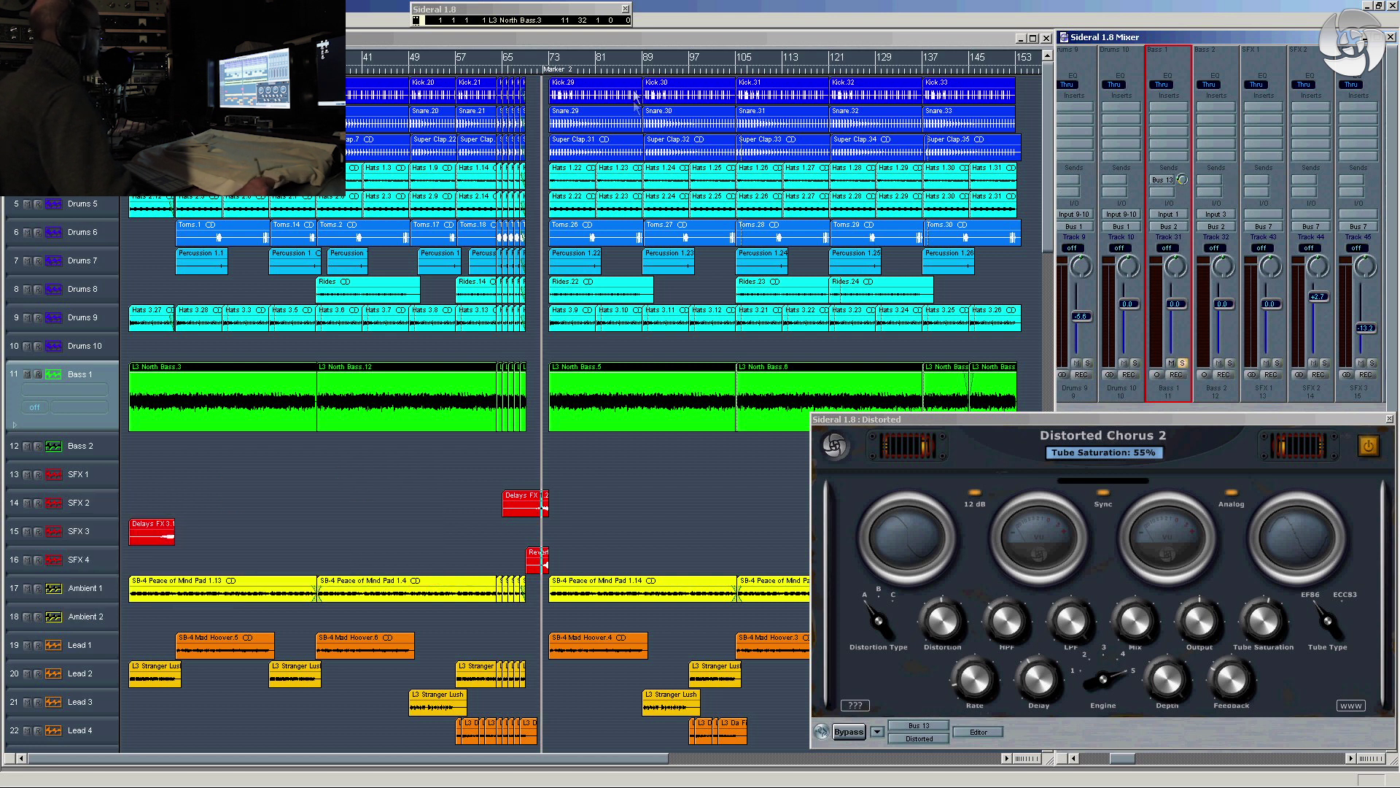
left_click(544, 59)
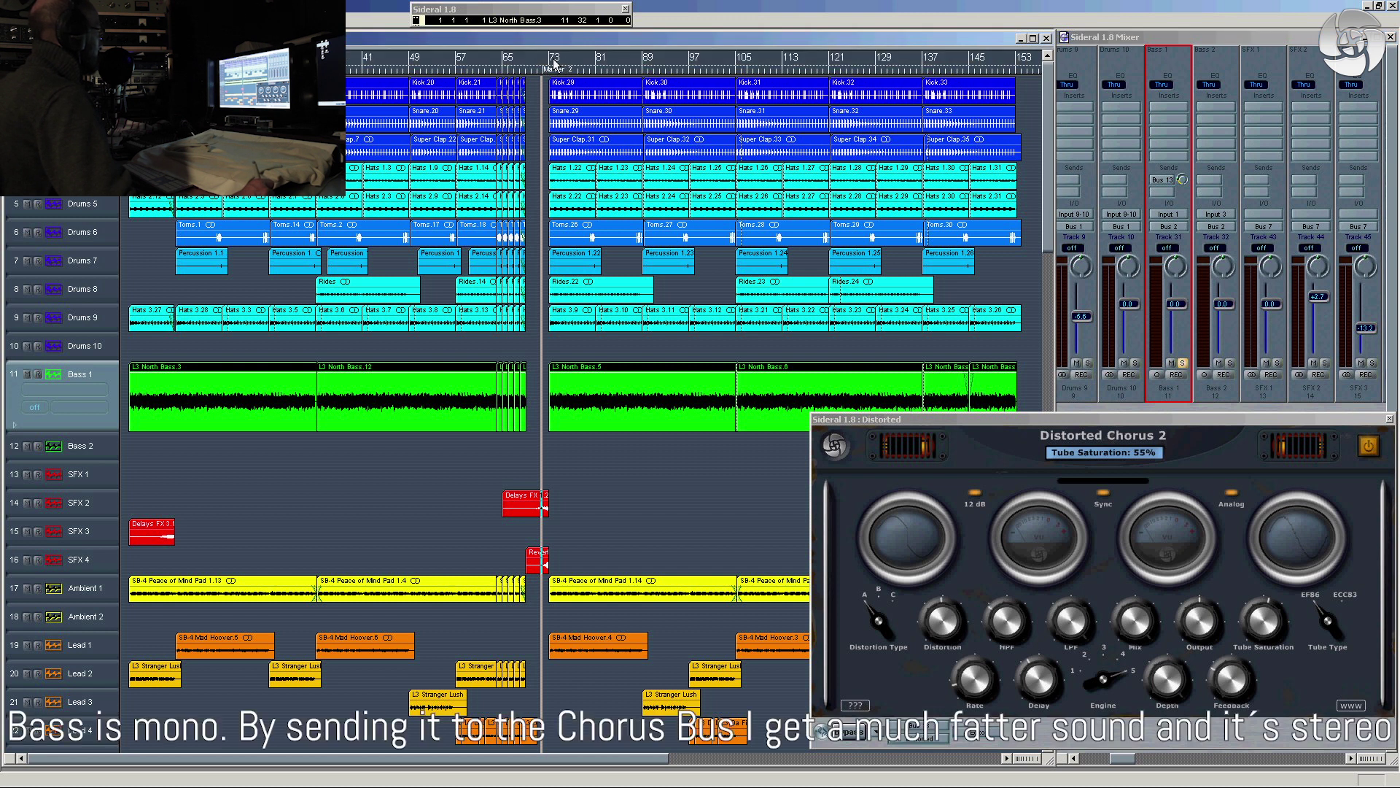
left_click_drag(548, 58, 637, 64)
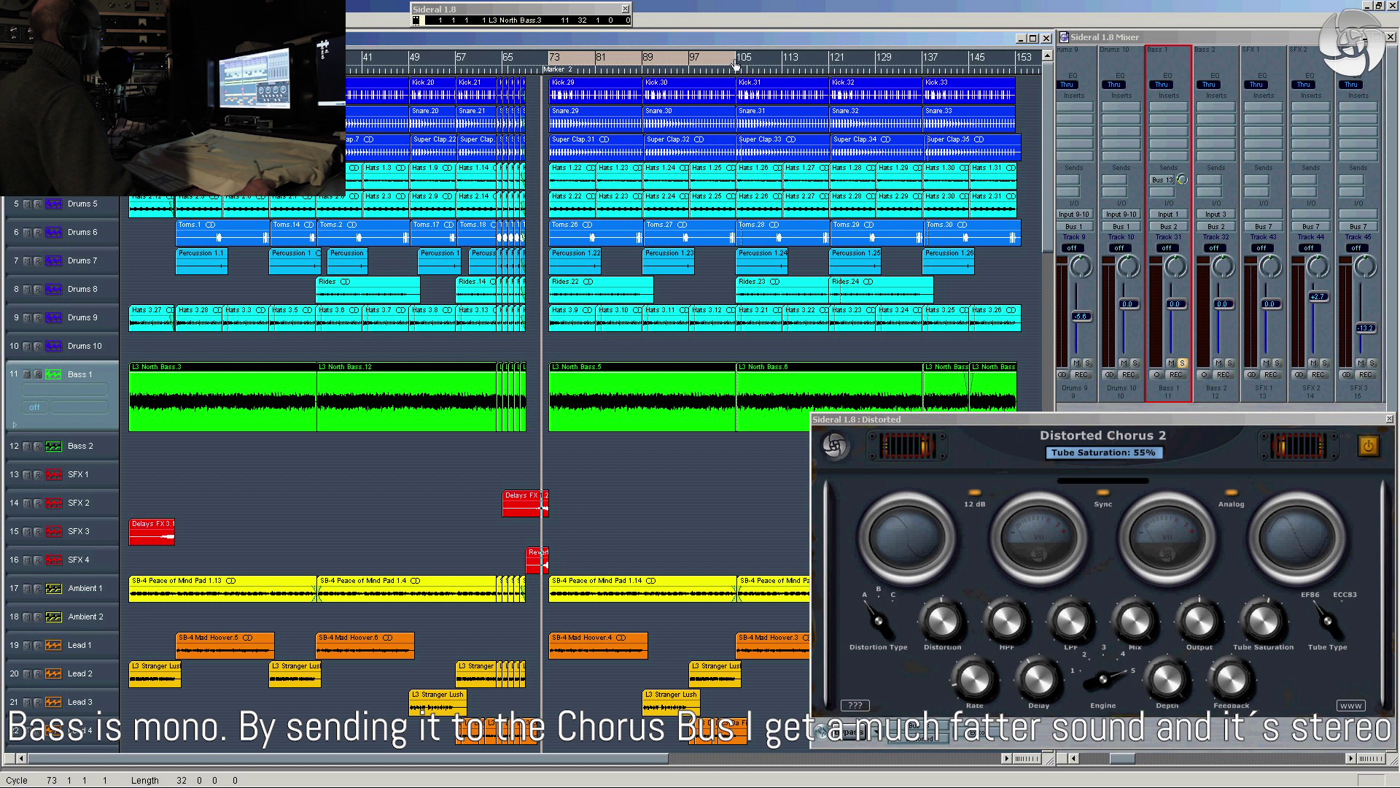
key("space")
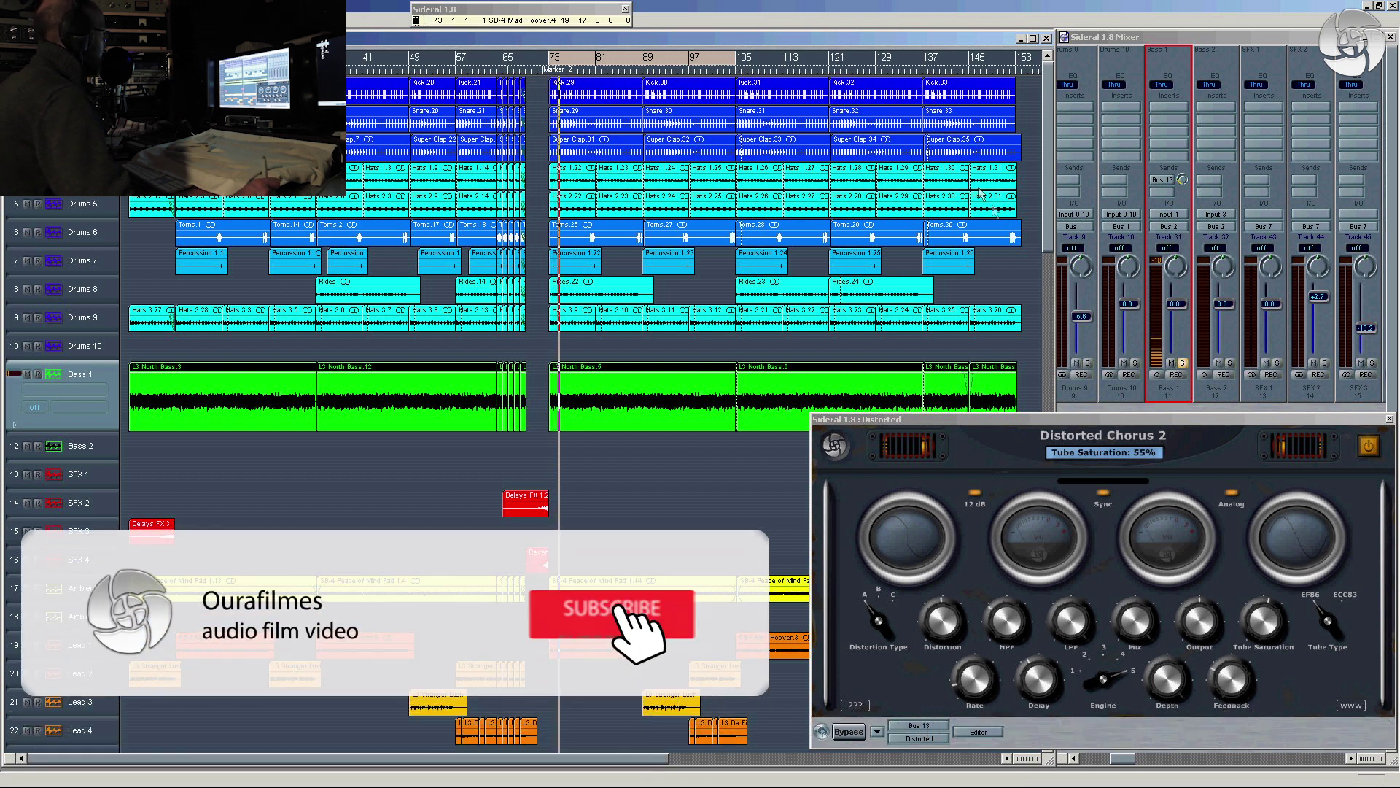
Enable the chorus bus send on Bass 1 and bring up the Digicheck Totalyser over the arrangement's lower tracks
left_click(1164, 183)
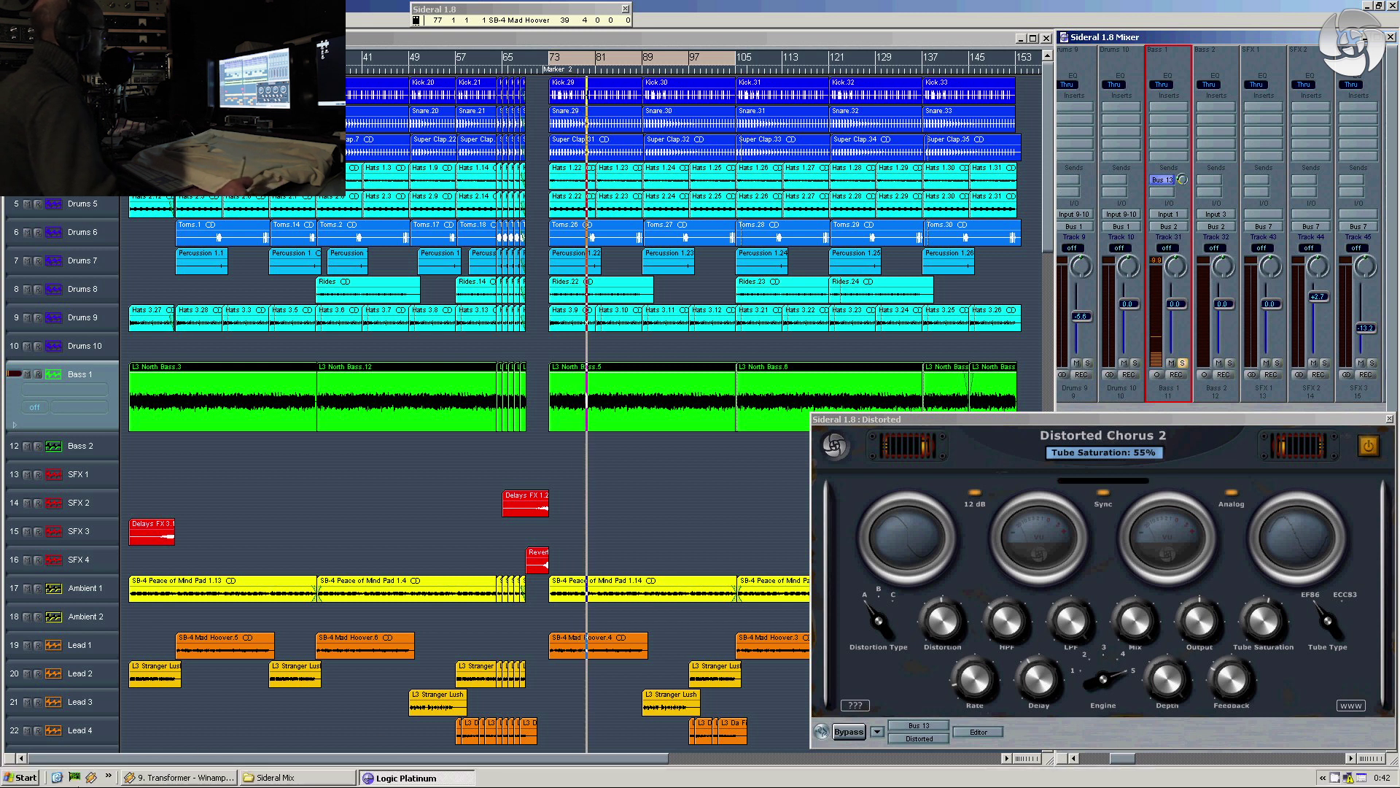
left_click(81, 779)
left_click_drag(1399, 255, 399, 541)
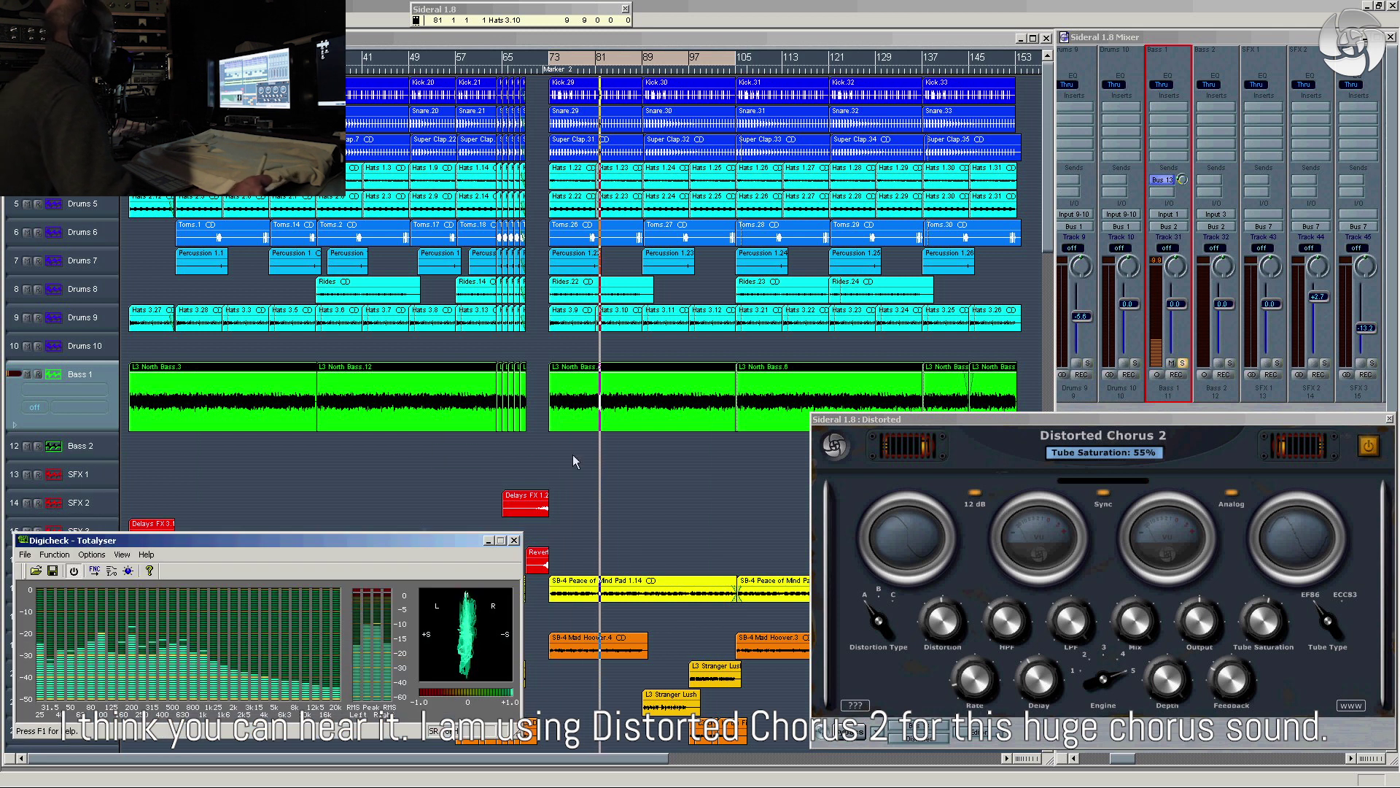
Toggle Bass 1's chorus send off and back on to compare the stereo image, and close Distorted Chorus 2
left_click(1161, 182, "ctrl")
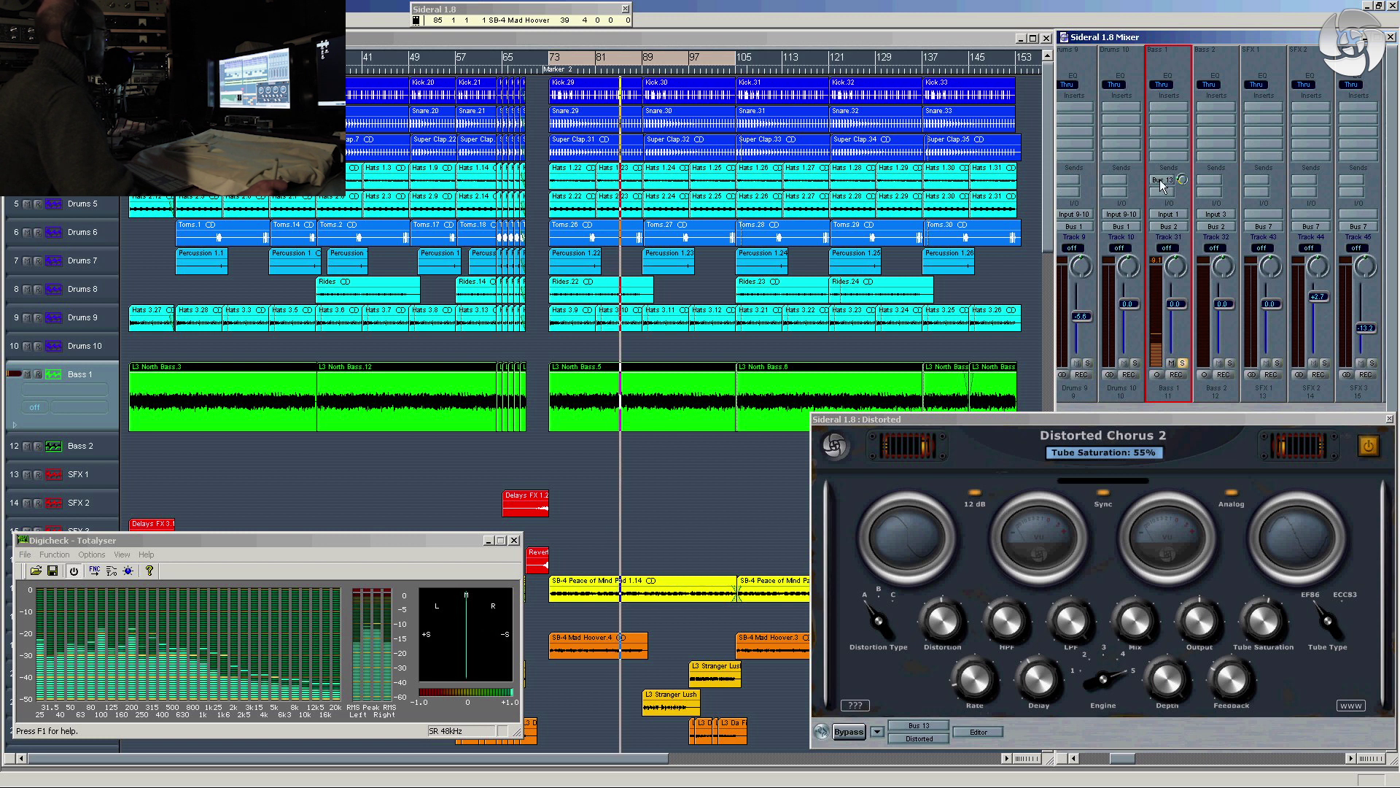
left_click(1161, 180)
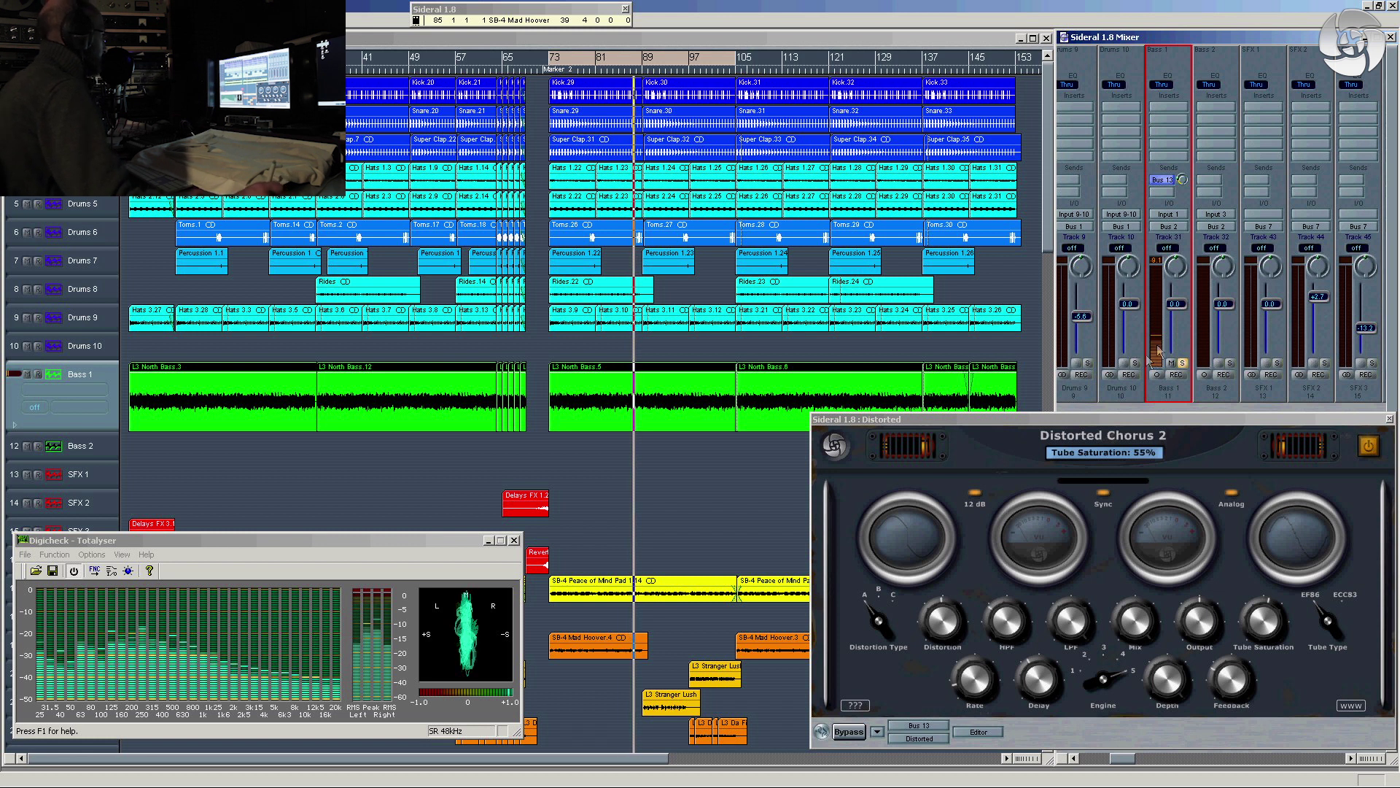
left_click(1188, 419)
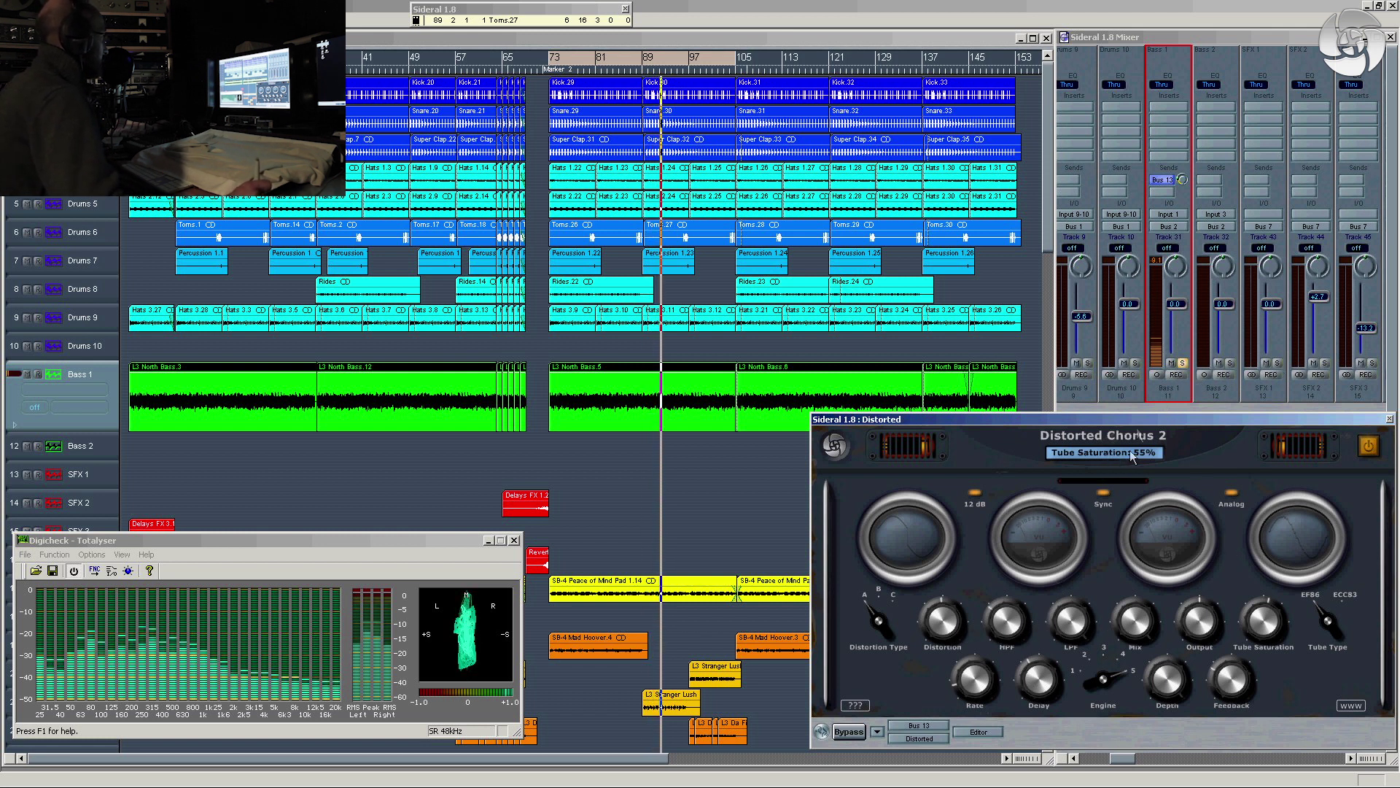
left_click(1390, 419)
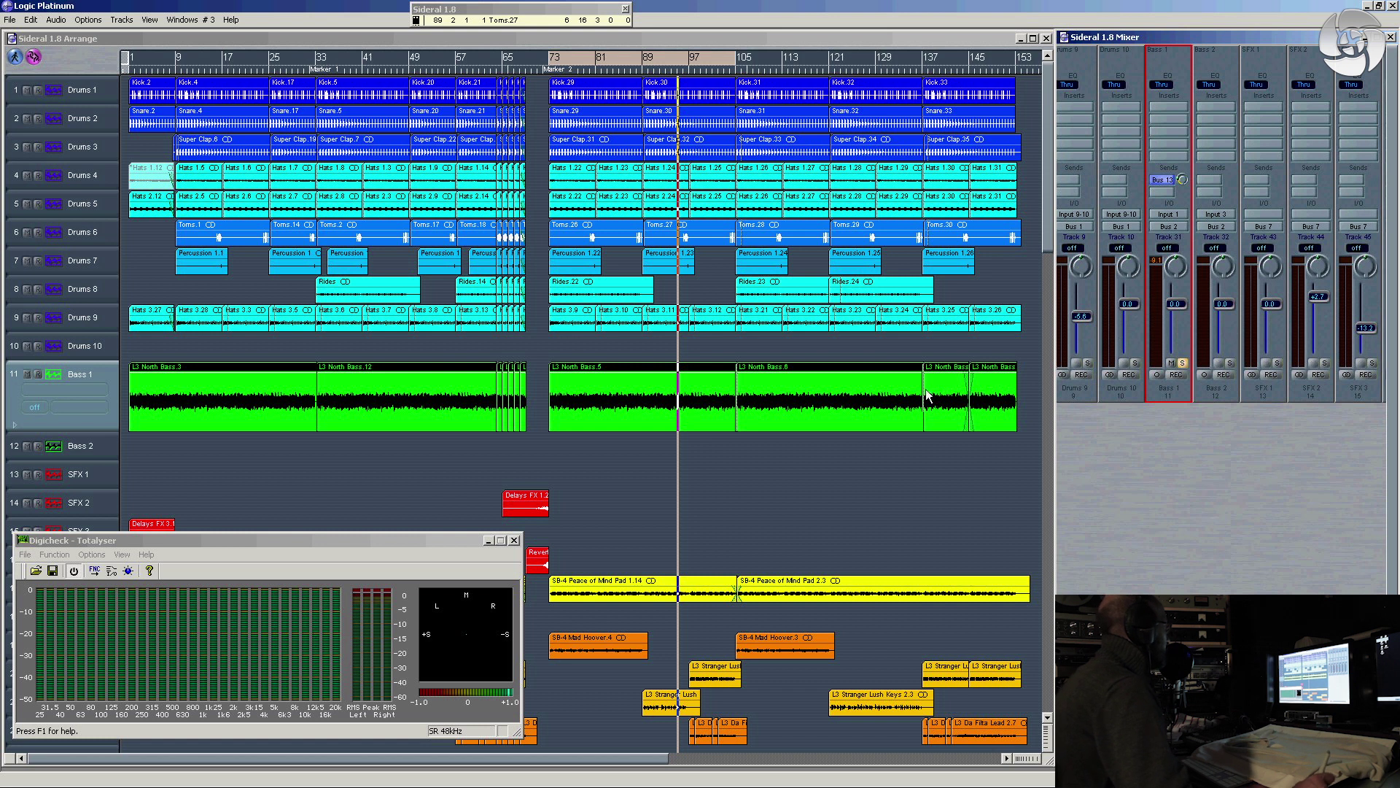
Solo the Drums 2 snare and Drums 3 clap channels and play the cycled section to hear them dry
left_click(90, 96)
left_click(1094, 364)
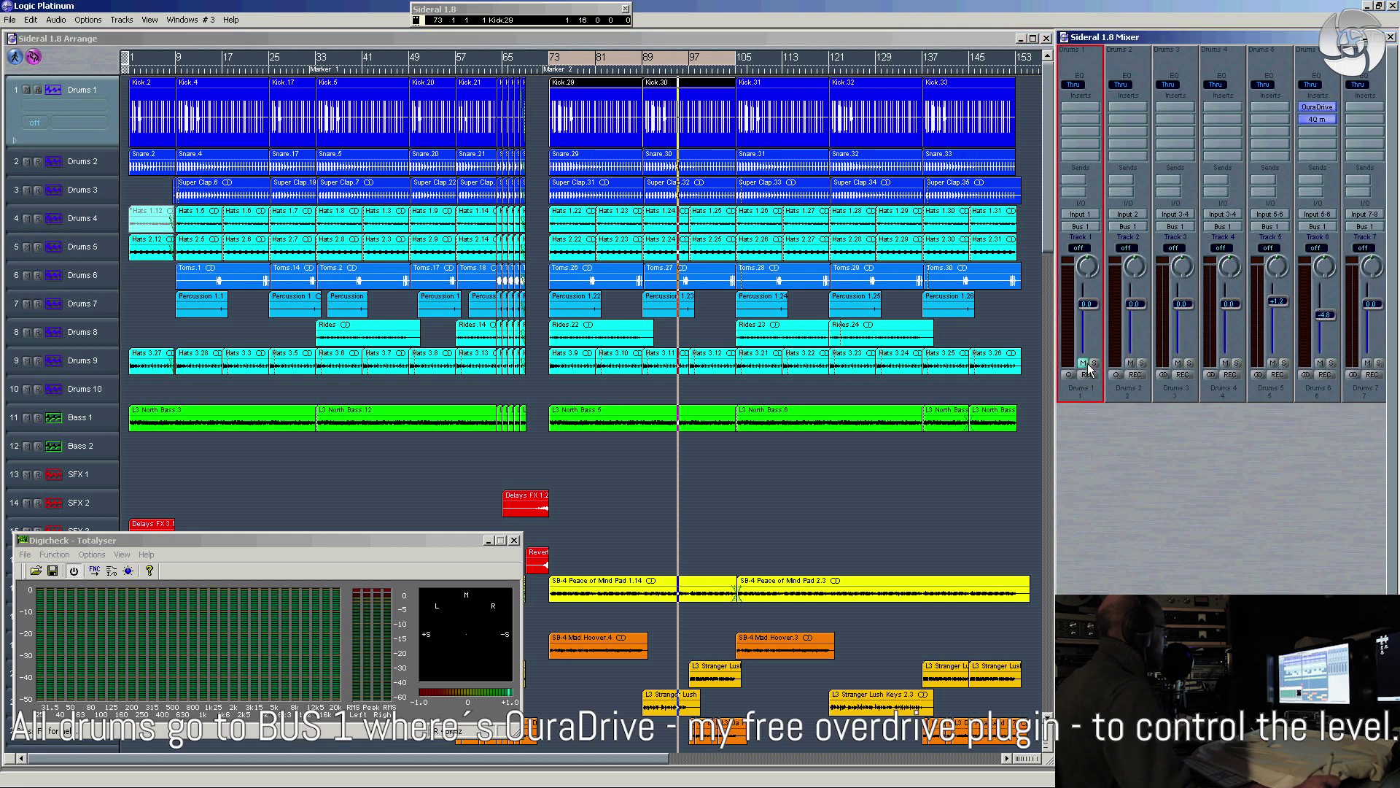
left_click(1142, 363)
key("space")
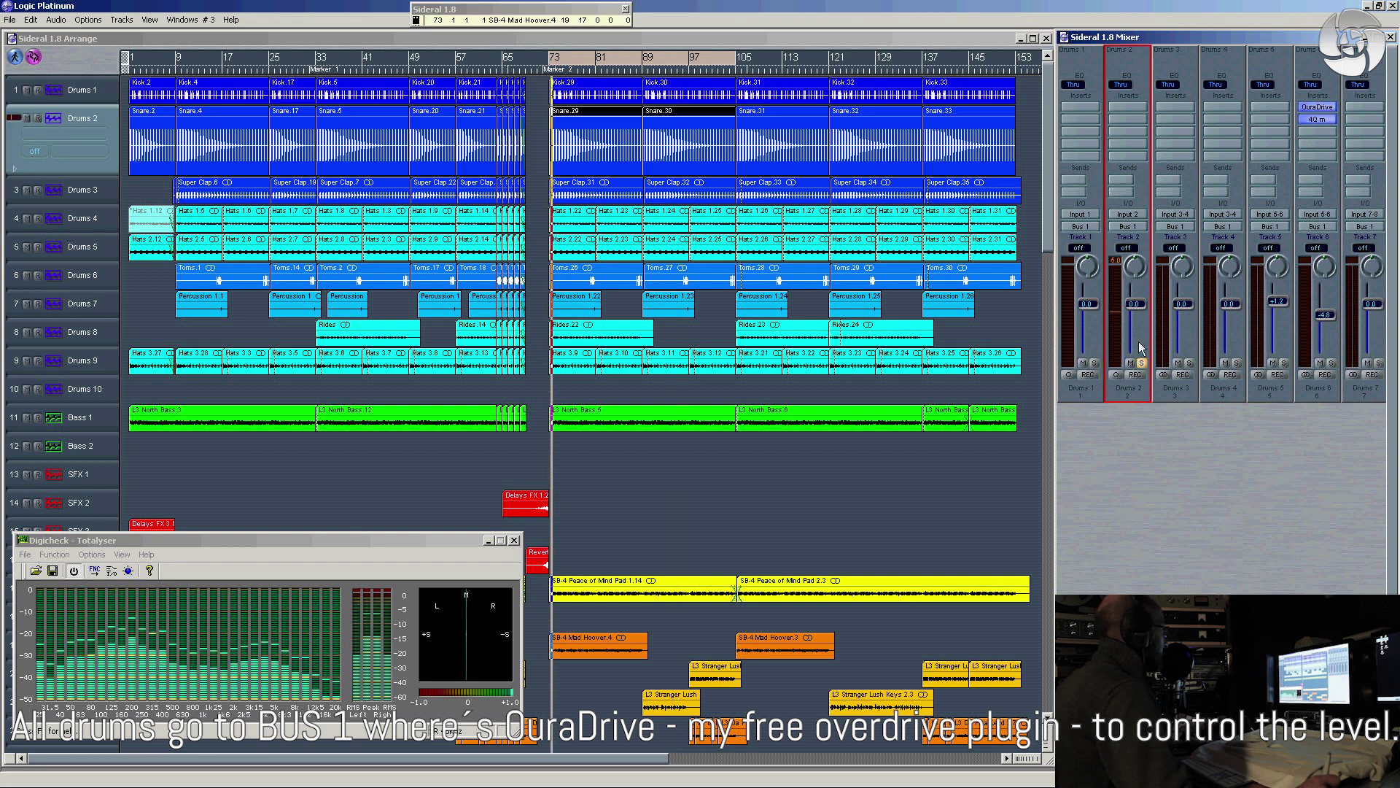
left_click(1189, 363)
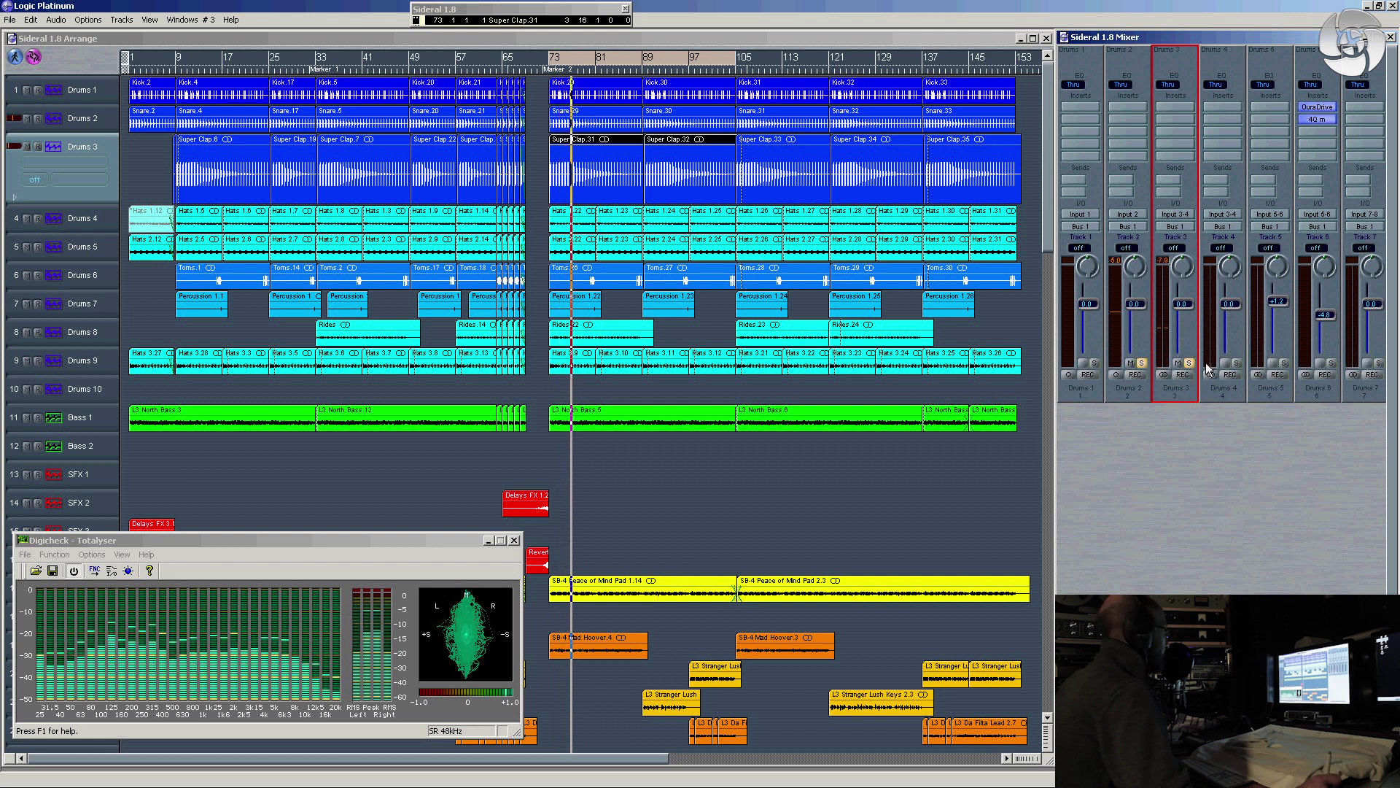
key("space")
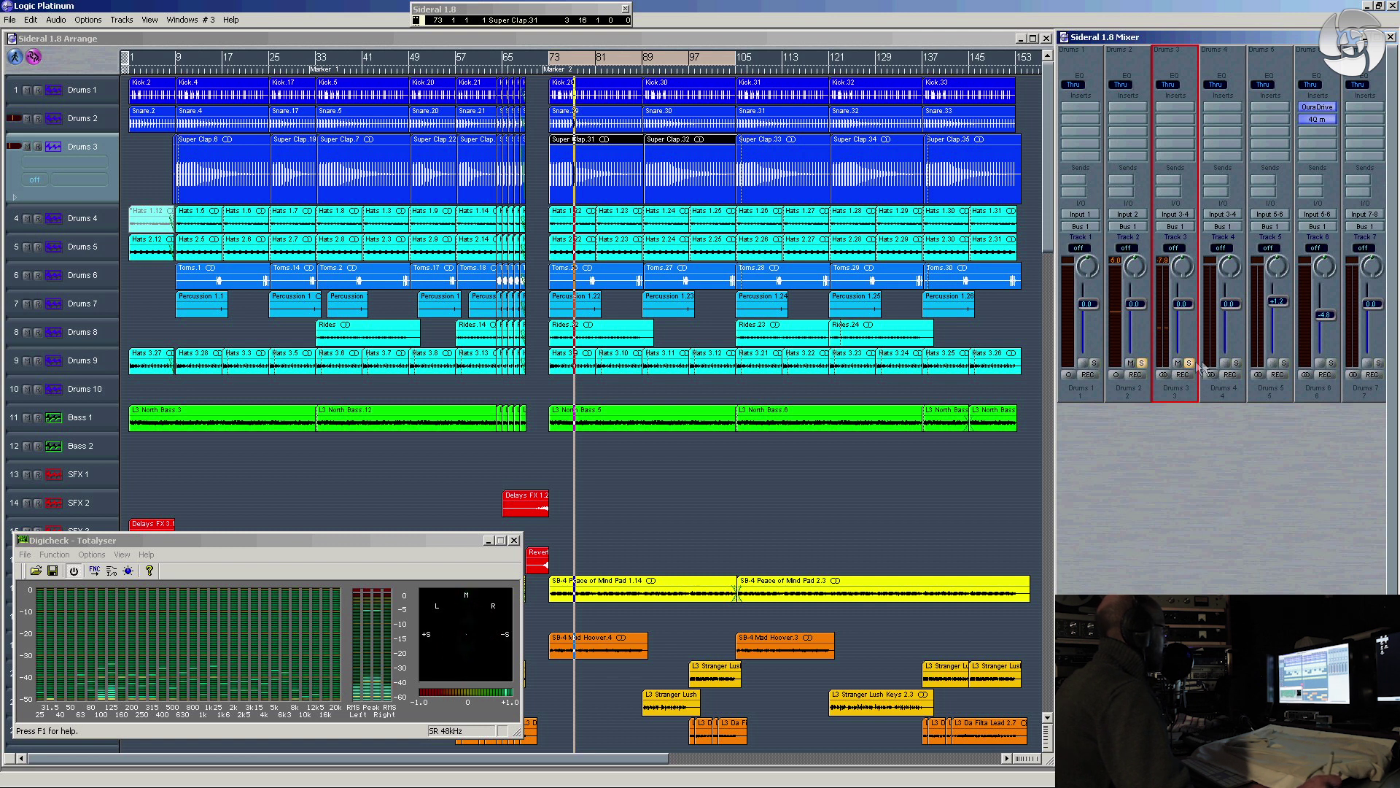
Add a send to Bus 9 on the Drums 2 snare channel, with a level of about -9
left_click(1119, 191)
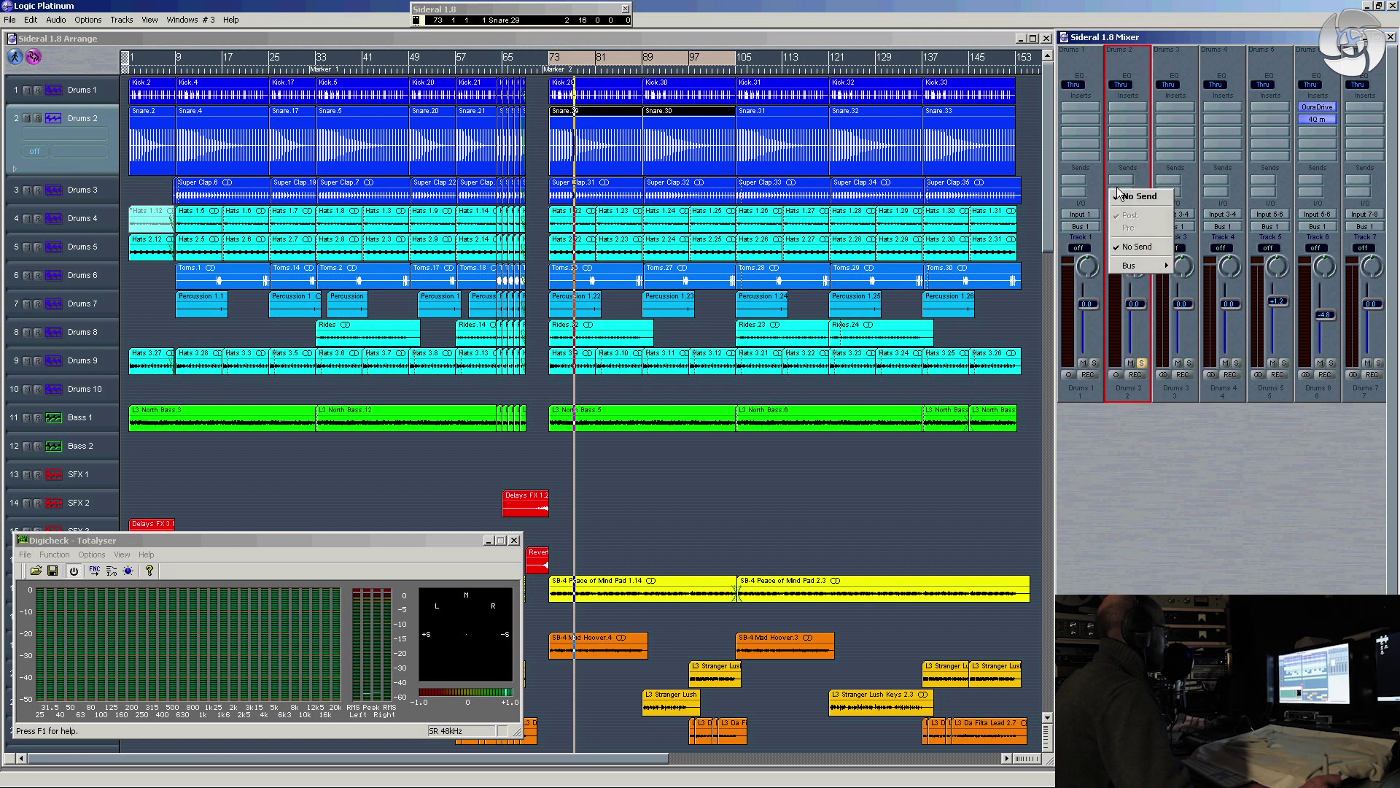
mouse_move(1139, 272)
left_click(1217, 368)
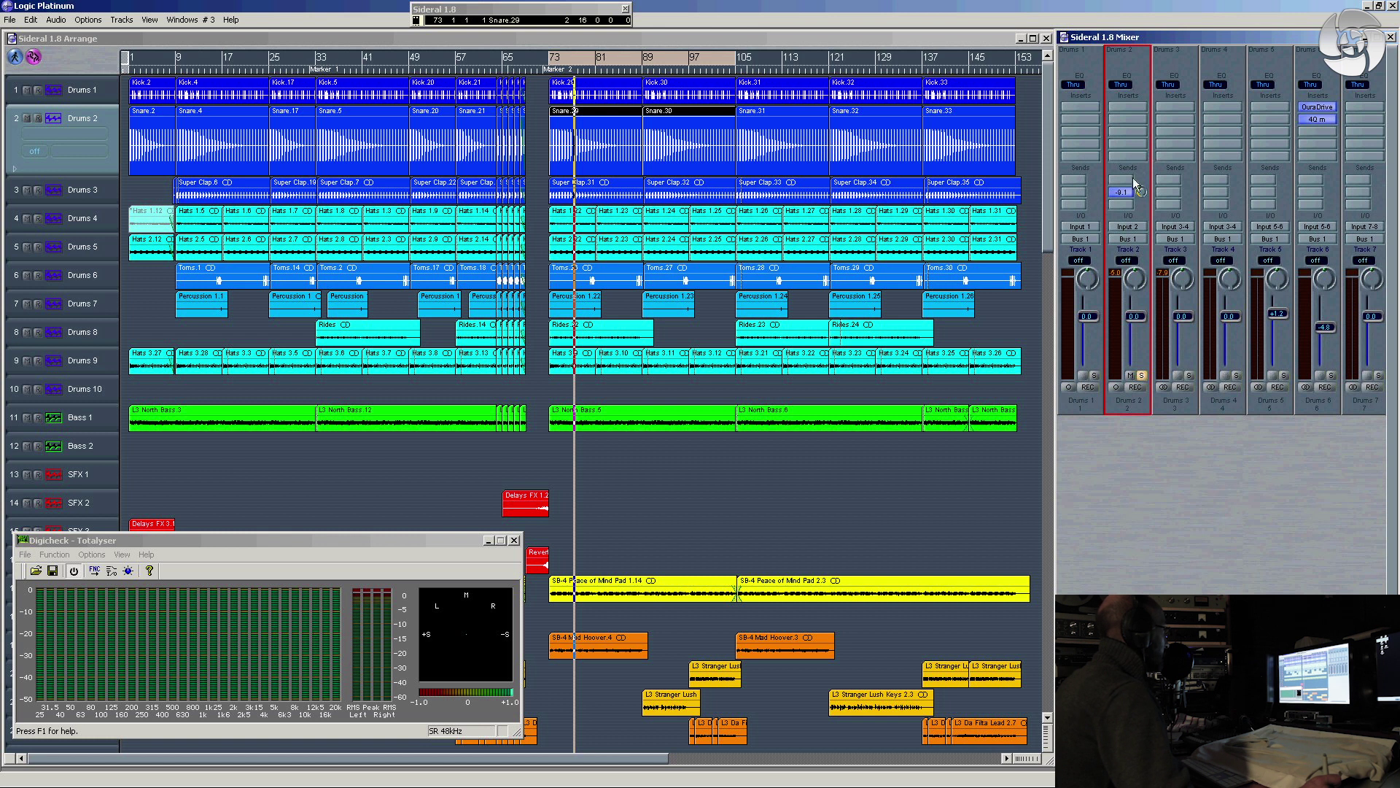
Open the Space Verb reverb on Bus 9, move its window up and set its Mix to 100 %
double_click(1121, 196)
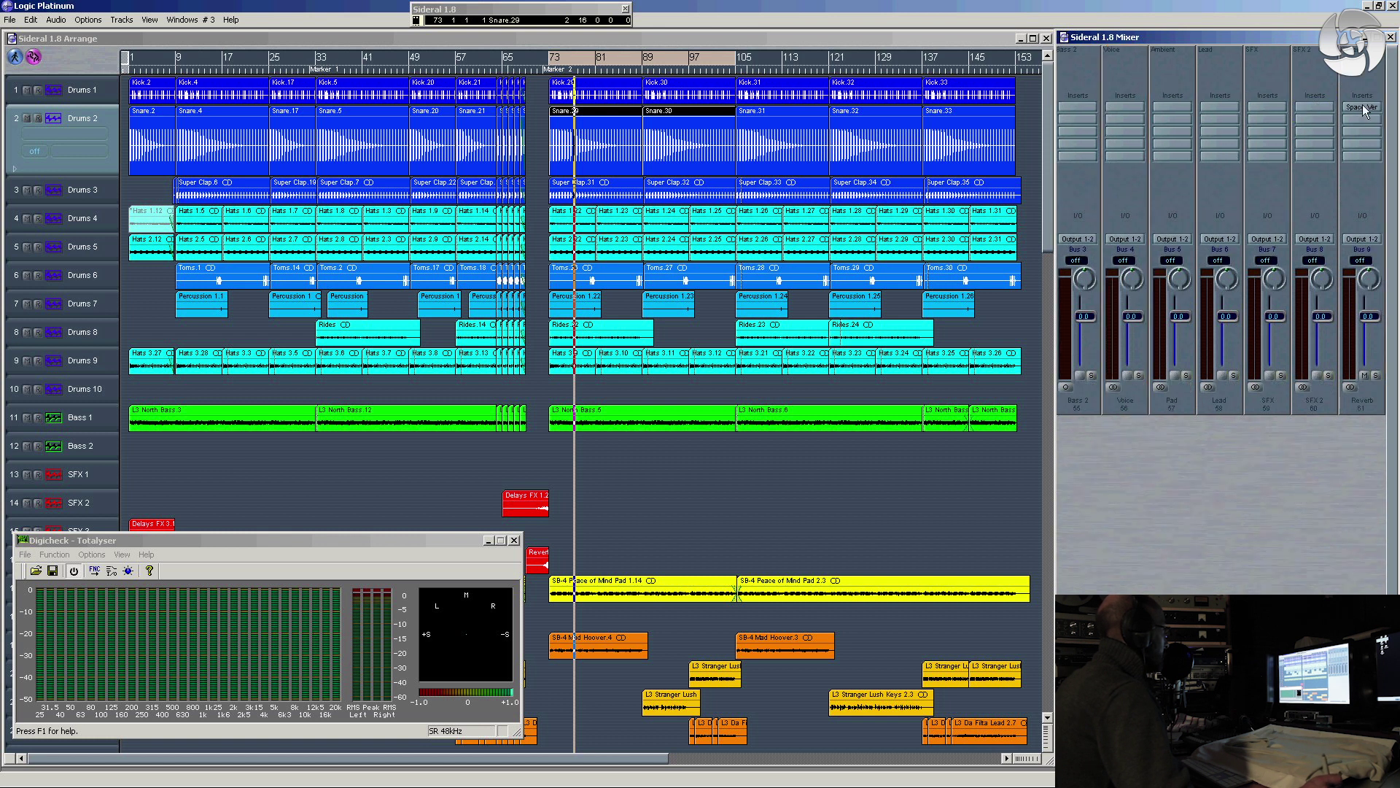
double_click(1363, 107)
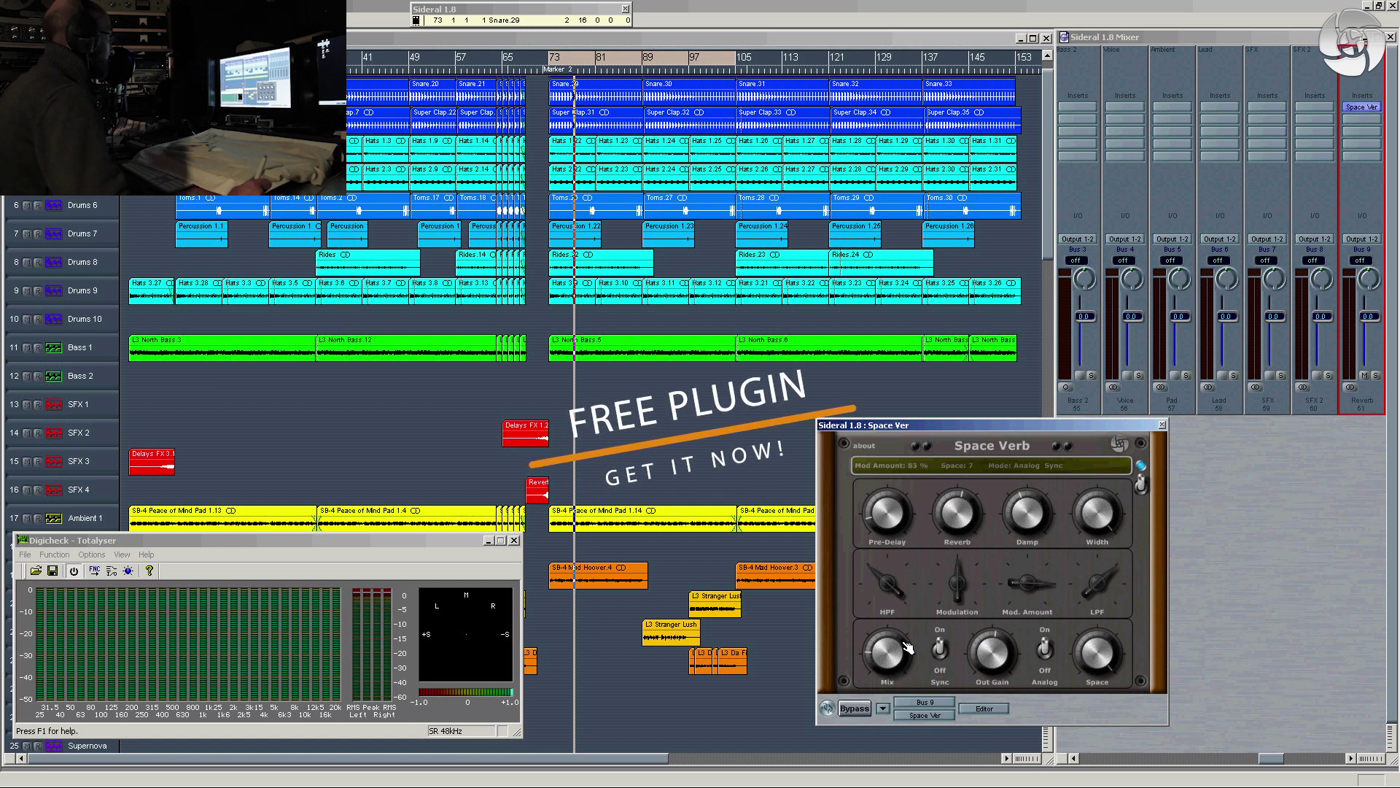
left_click_drag(1080, 422, 1125, 337)
left_click_drag(935, 565, 930, 485)
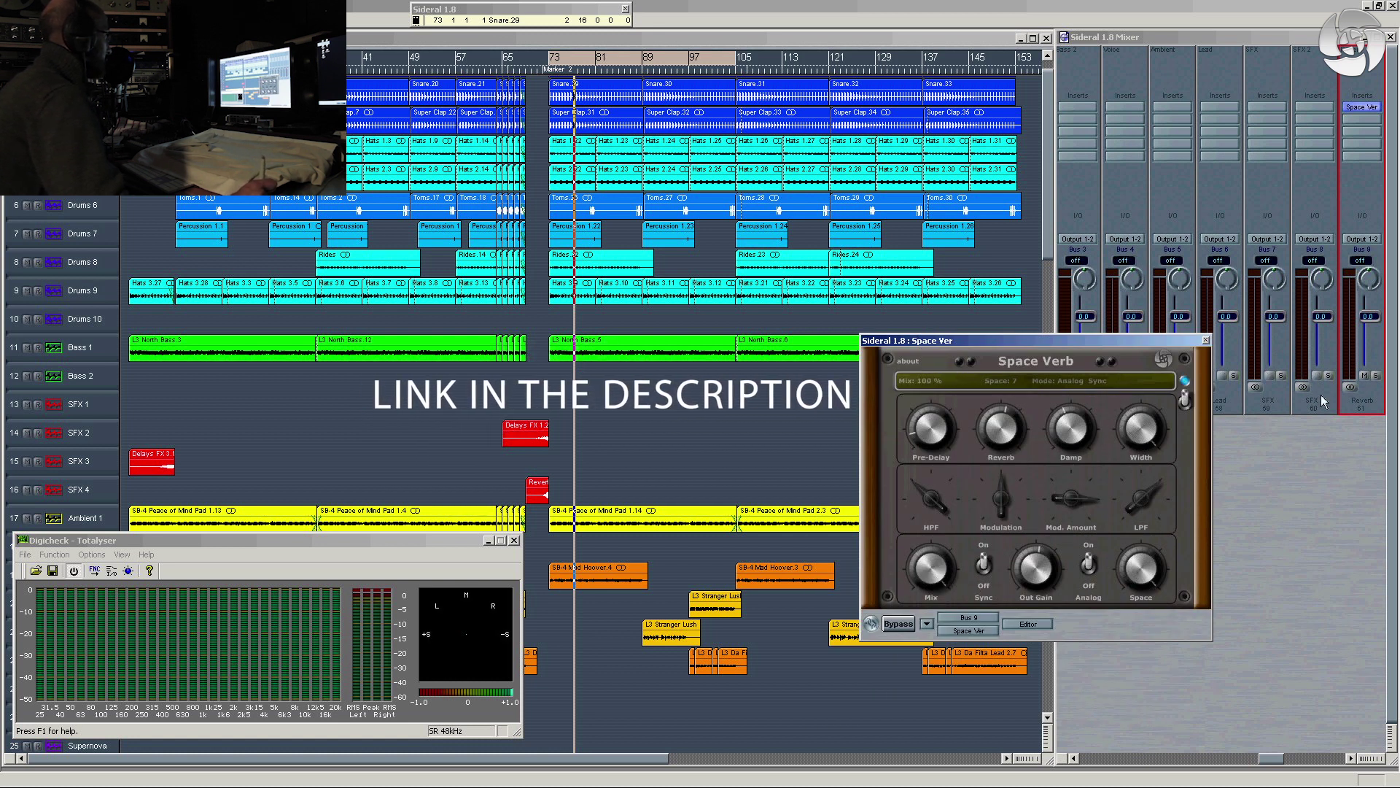
Fine-tune Space Verb during playback: lower Mod. Amount, set Width to about 35 %, and leave Space at 7 after trying 5
key("space")
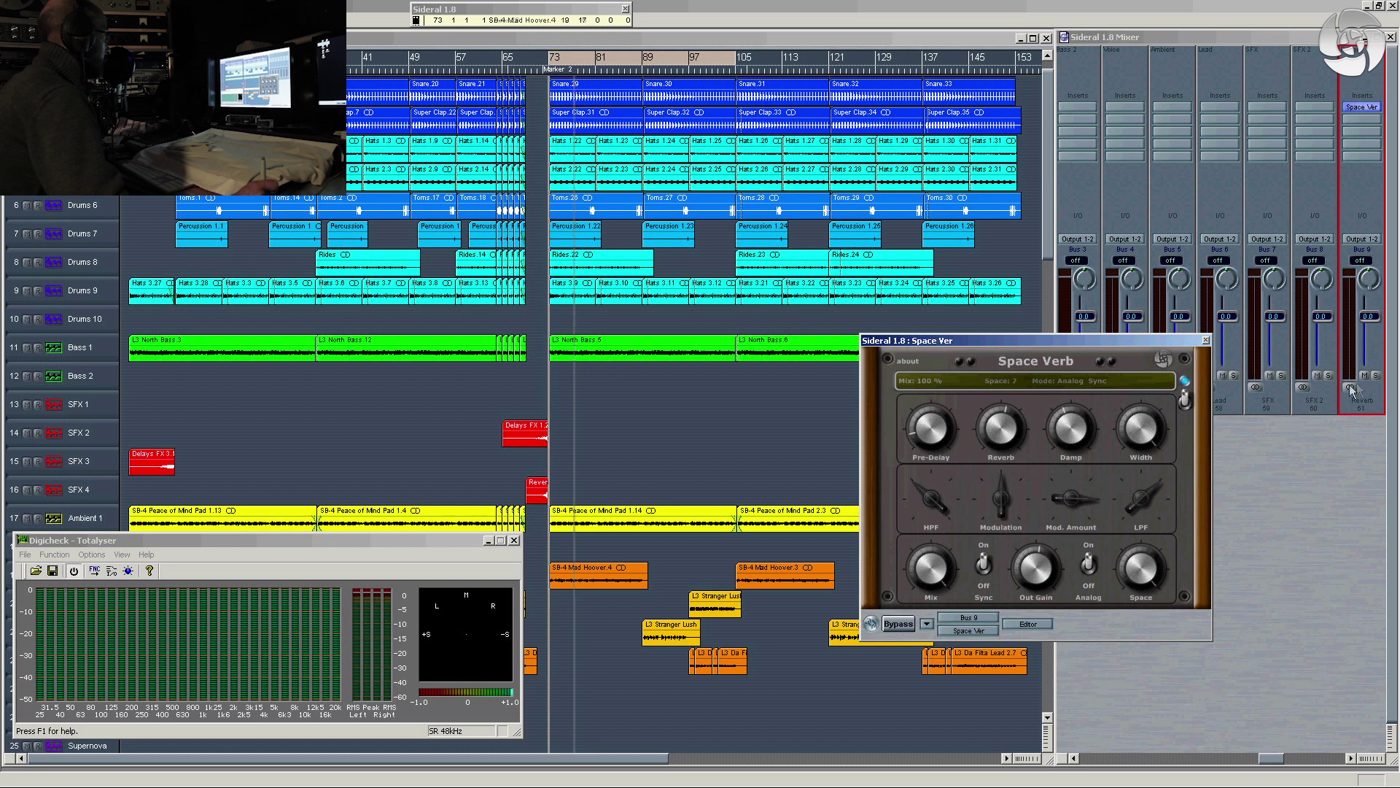
left_click_drag(997, 437, 935, 439)
mouse_move(1069, 432)
left_mouse_down()
mouse_move(1064, 443)
mouse_move(1086, 402)
mouse_move(1070, 426)
left_mouse_up()
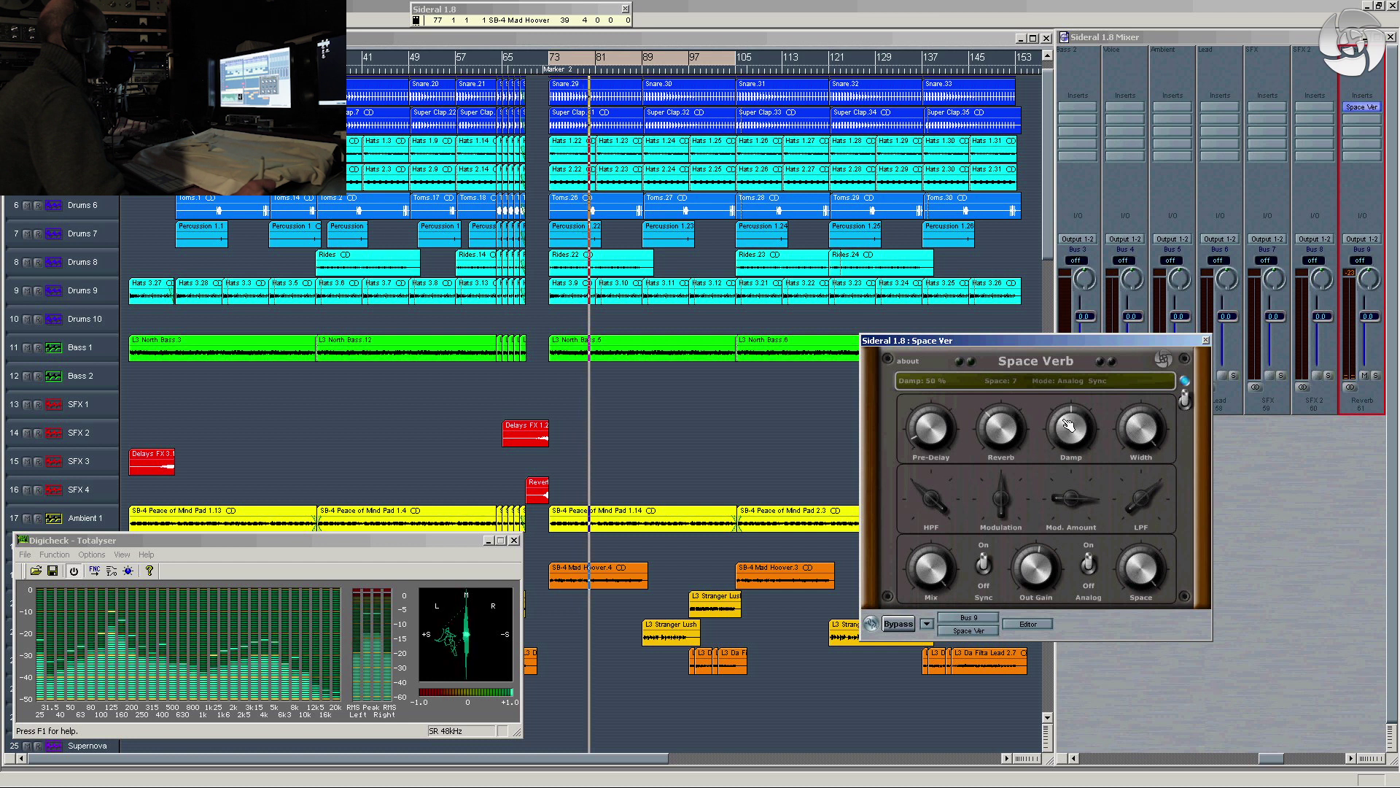
left_click_drag(1062, 500, 1059, 548)
left_click_drag(1141, 504, 1141, 512)
left_click_drag(1139, 419, 1127, 511)
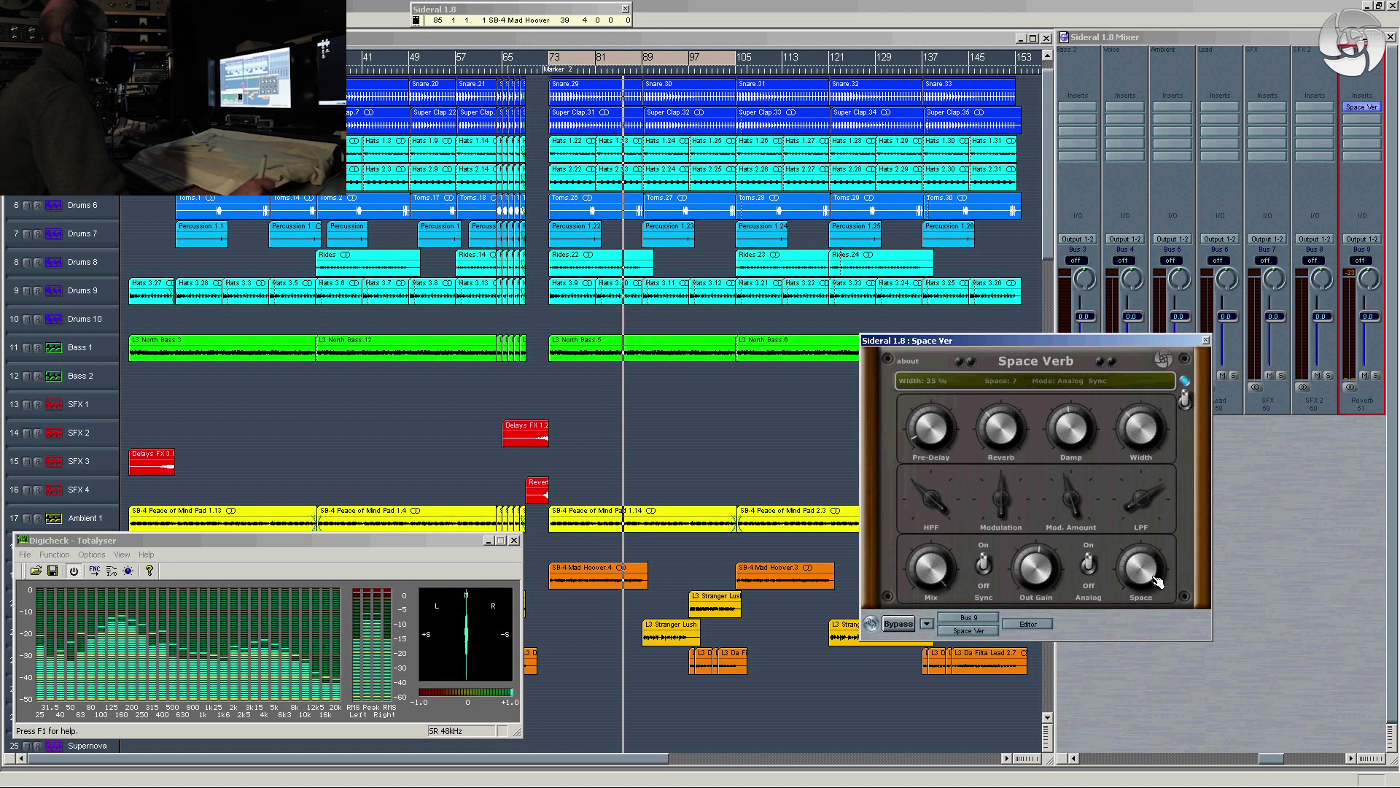
left_click_drag(1158, 582, 1138, 610)
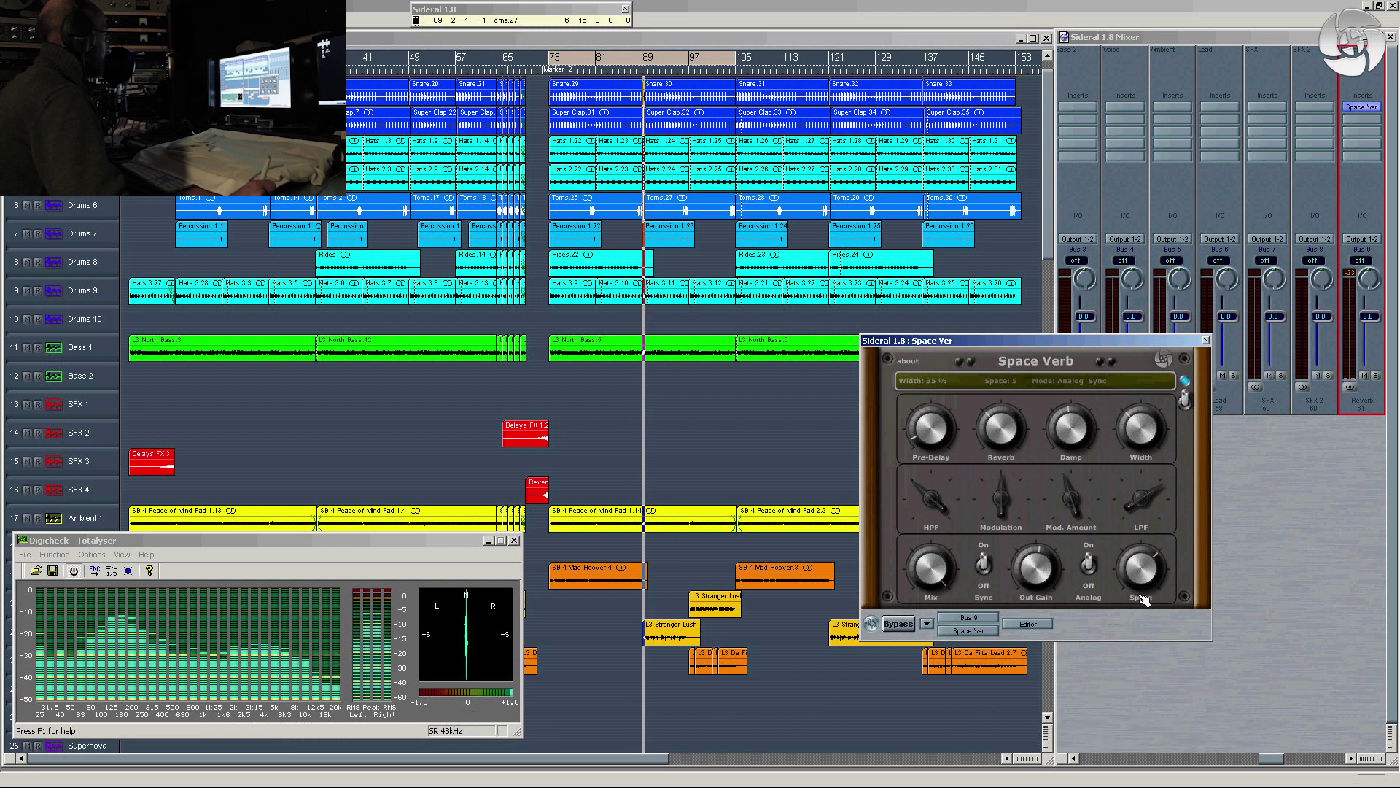
left_click_drag(1147, 580, 1158, 558)
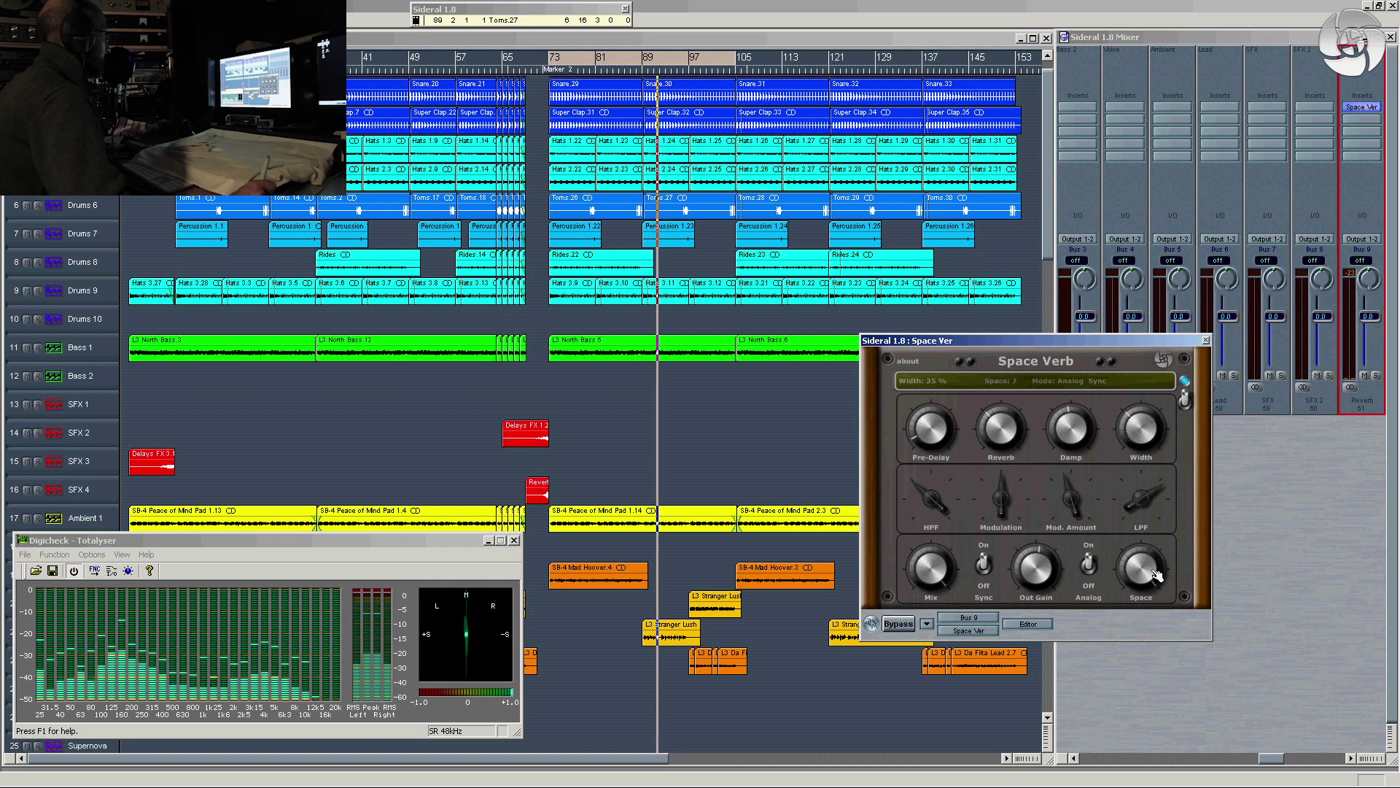
Clear the active solos and solo Drums 2 and Drums 3 again, moving the Space Verb window away from the mixer
left_click(1375, 376)
left_click(1374, 375)
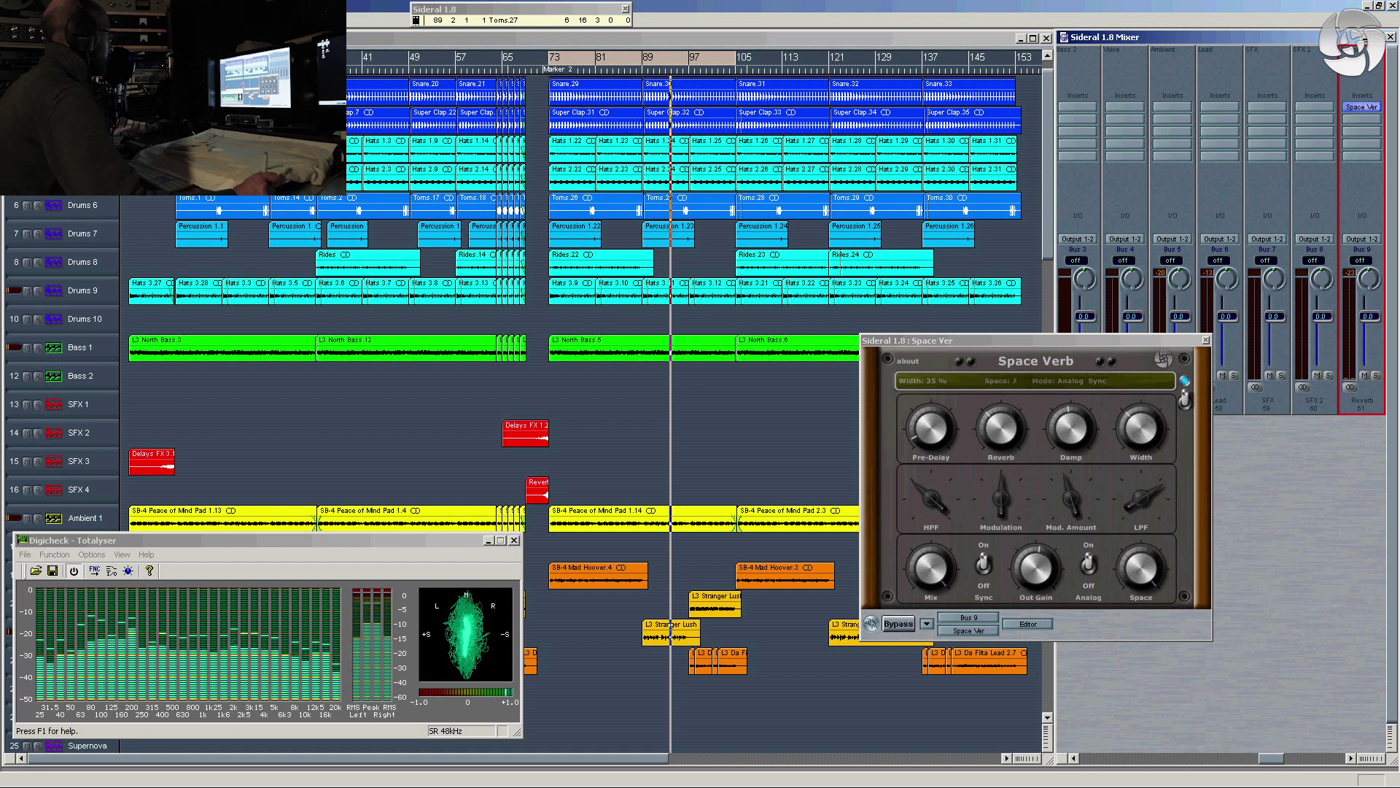
left_click(81, 92)
left_click_drag(1092, 341, 816, 482)
left_click(1095, 375)
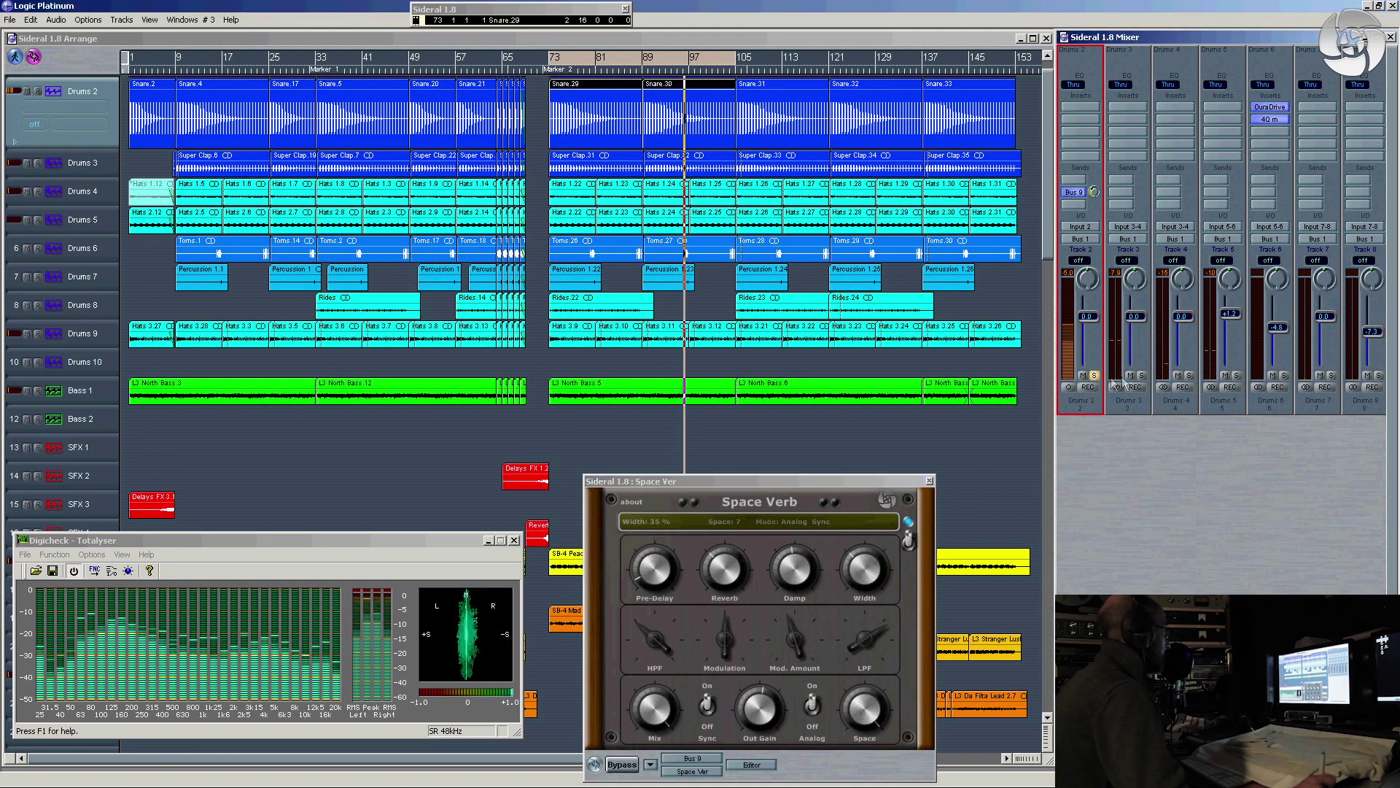
left_click(1142, 376)
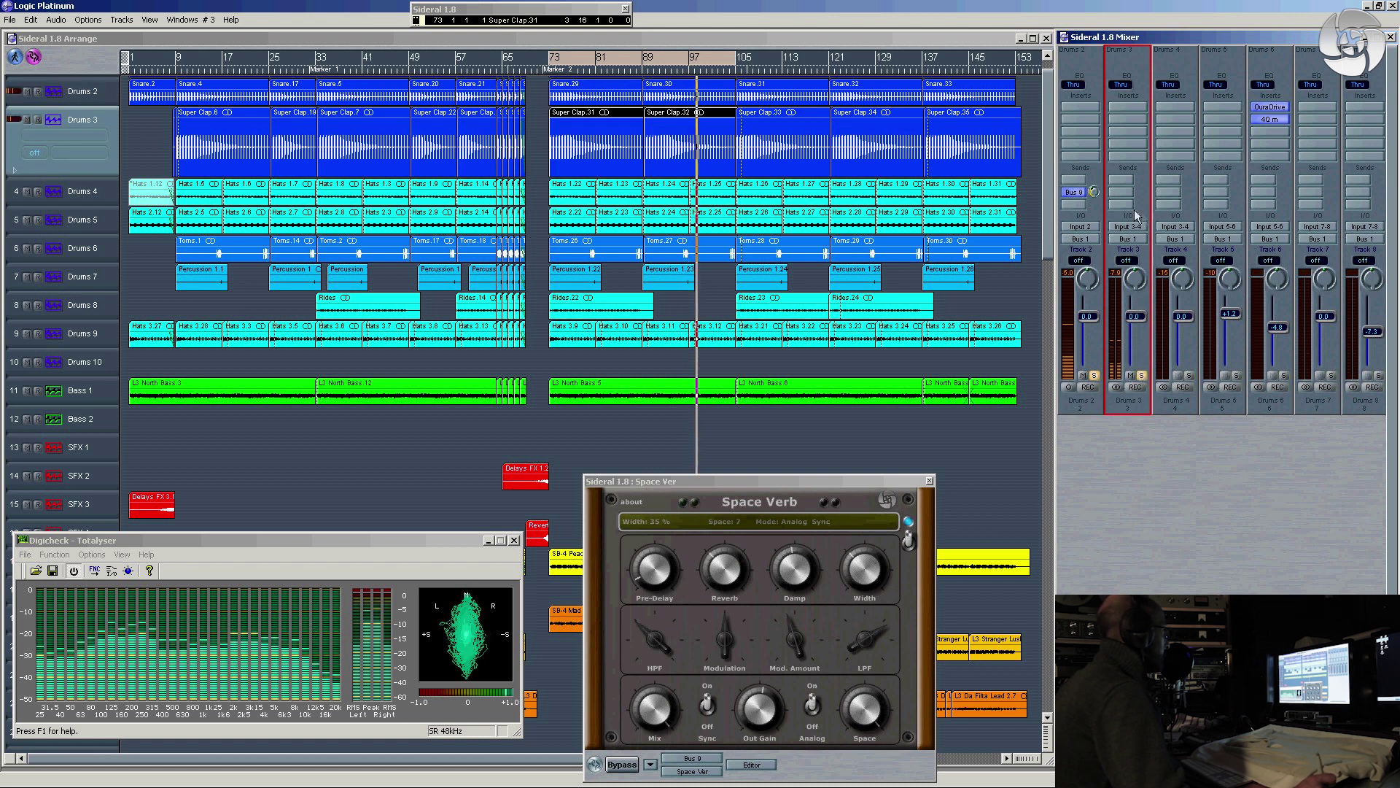
Restart playback with only Drums 2 soloed and lower its Bus 9 reverb send to about -13
left_click(1094, 193)
key("space")
left_click(1142, 376)
left_click(1092, 193)
left_click_drag(1092, 197, 1089, 201)
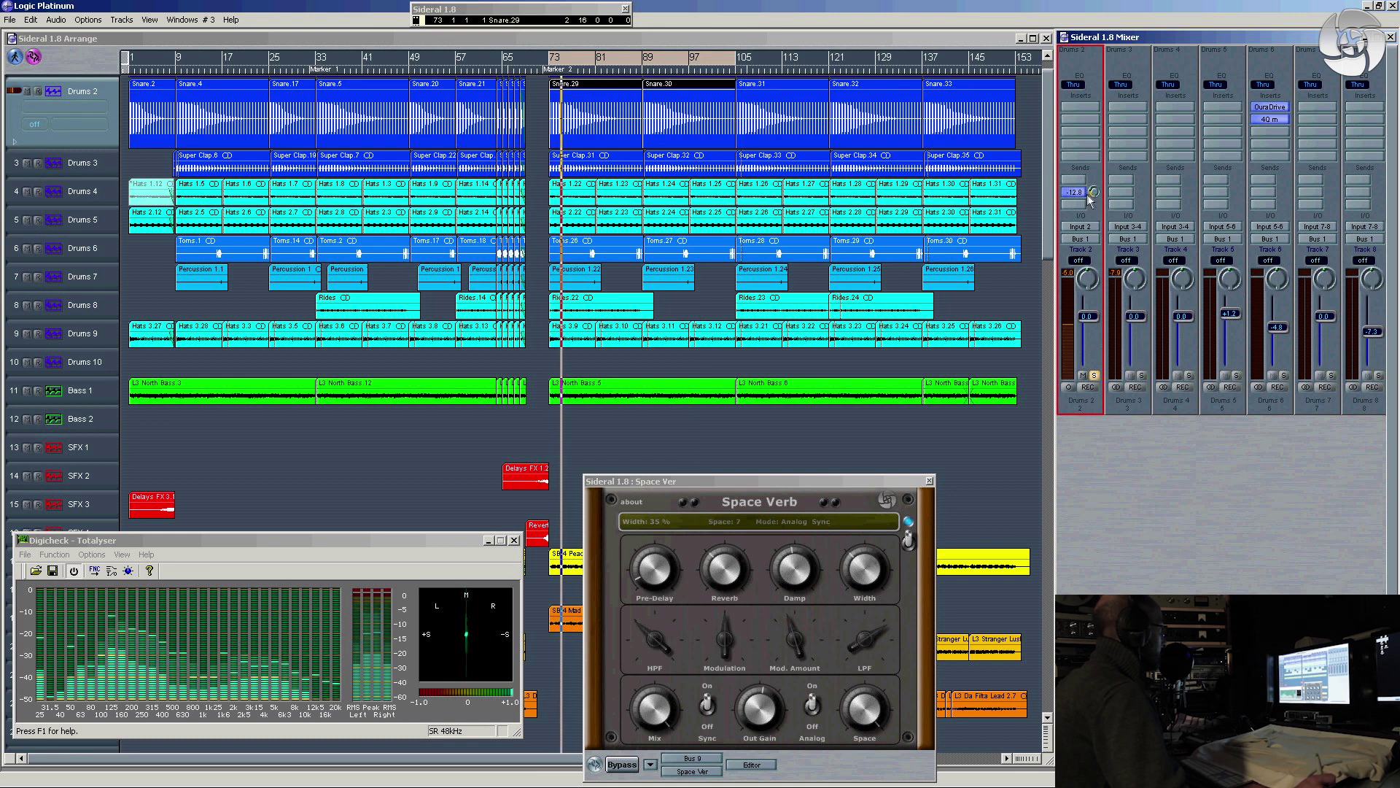
Add a Bus 9 reverb send to the soloed Drums 3 clap channel and set its level to about -16.4
left_click(1122, 180)
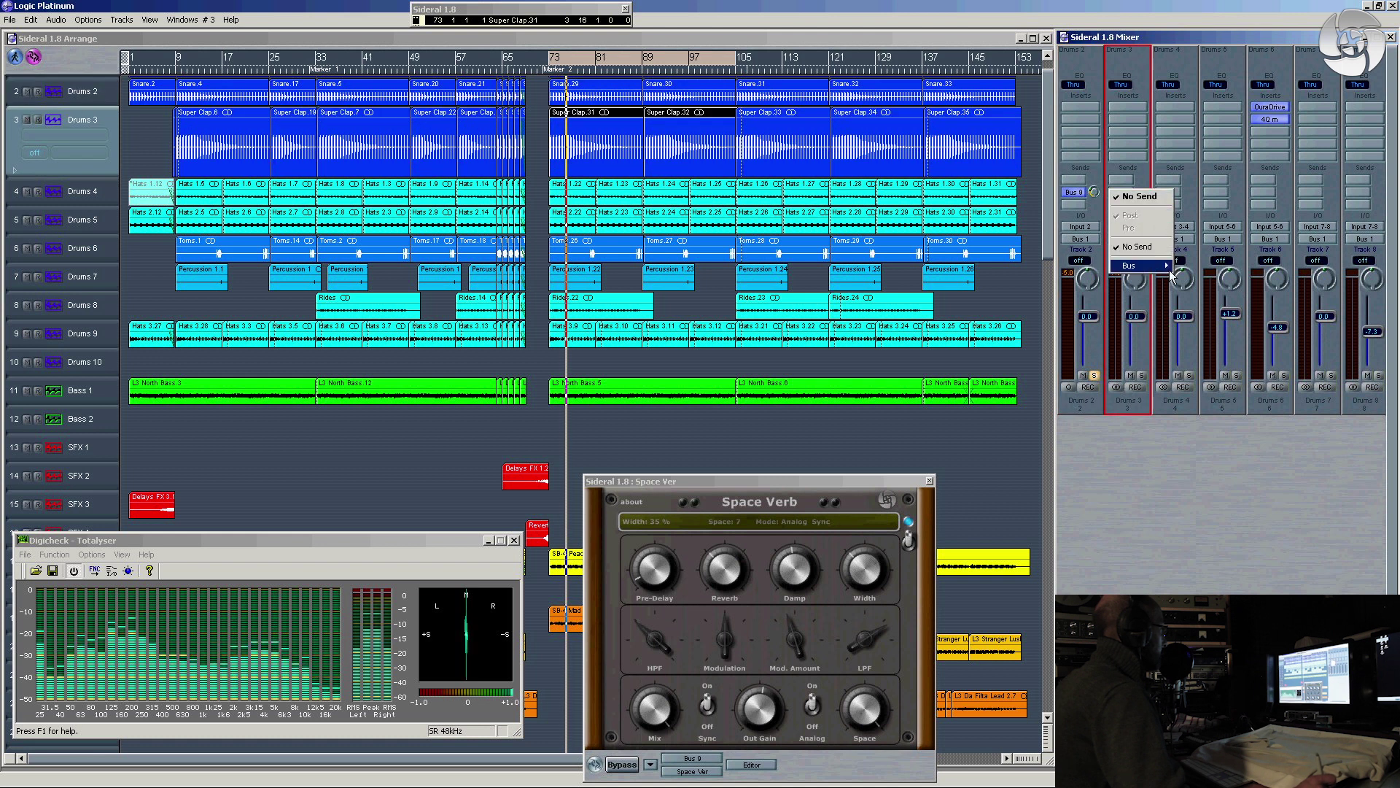
mouse_move(1160, 267)
left_click(1178, 365)
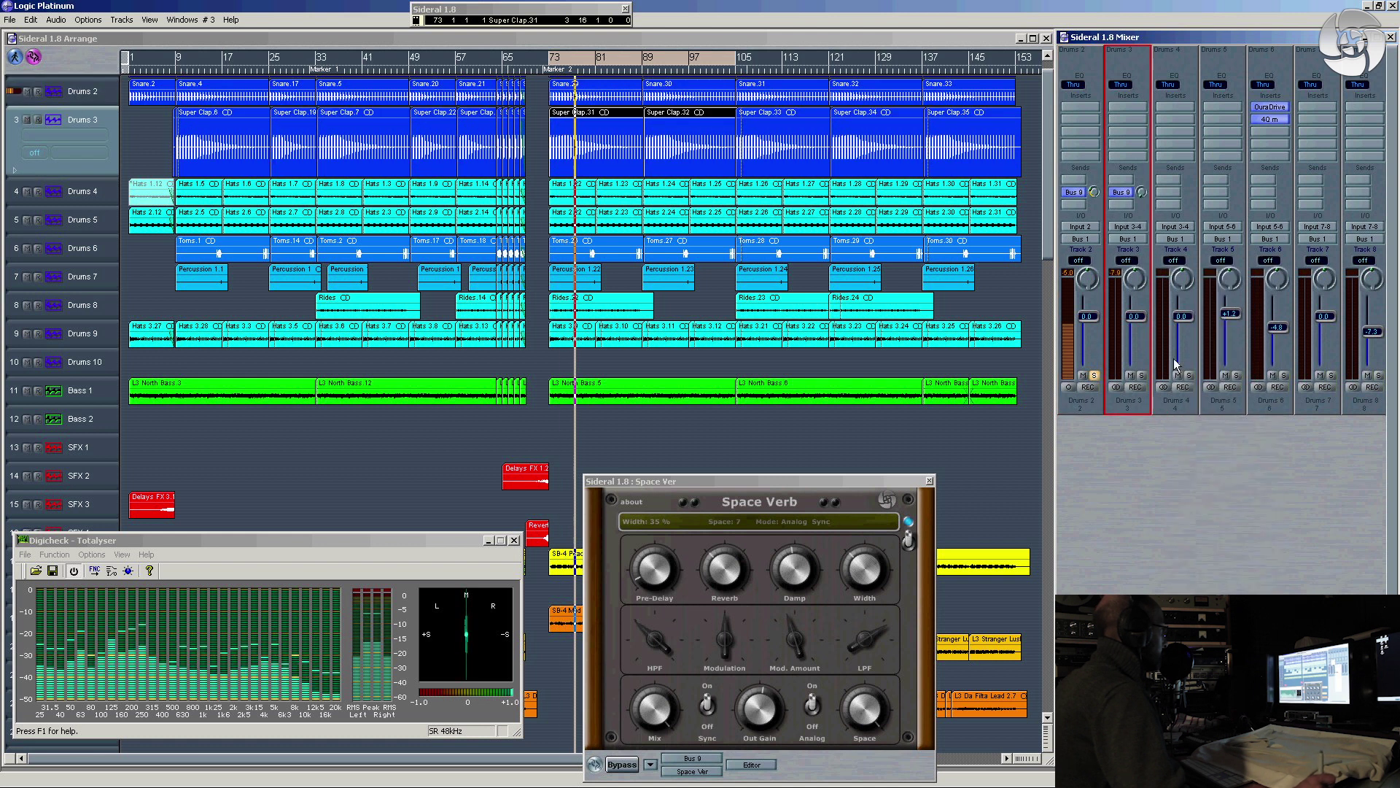
left_click(1142, 374)
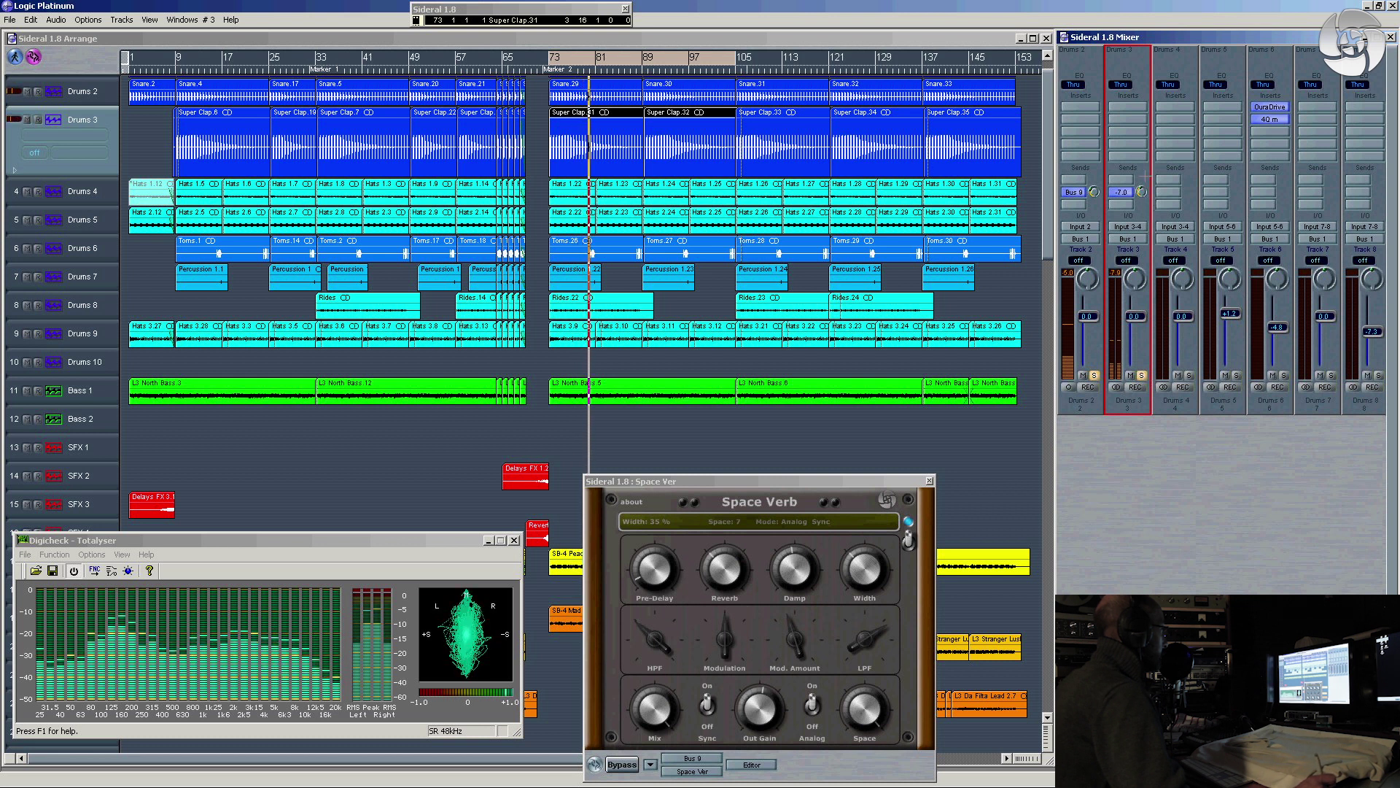
left_click_drag(1137, 180, 1136, 184)
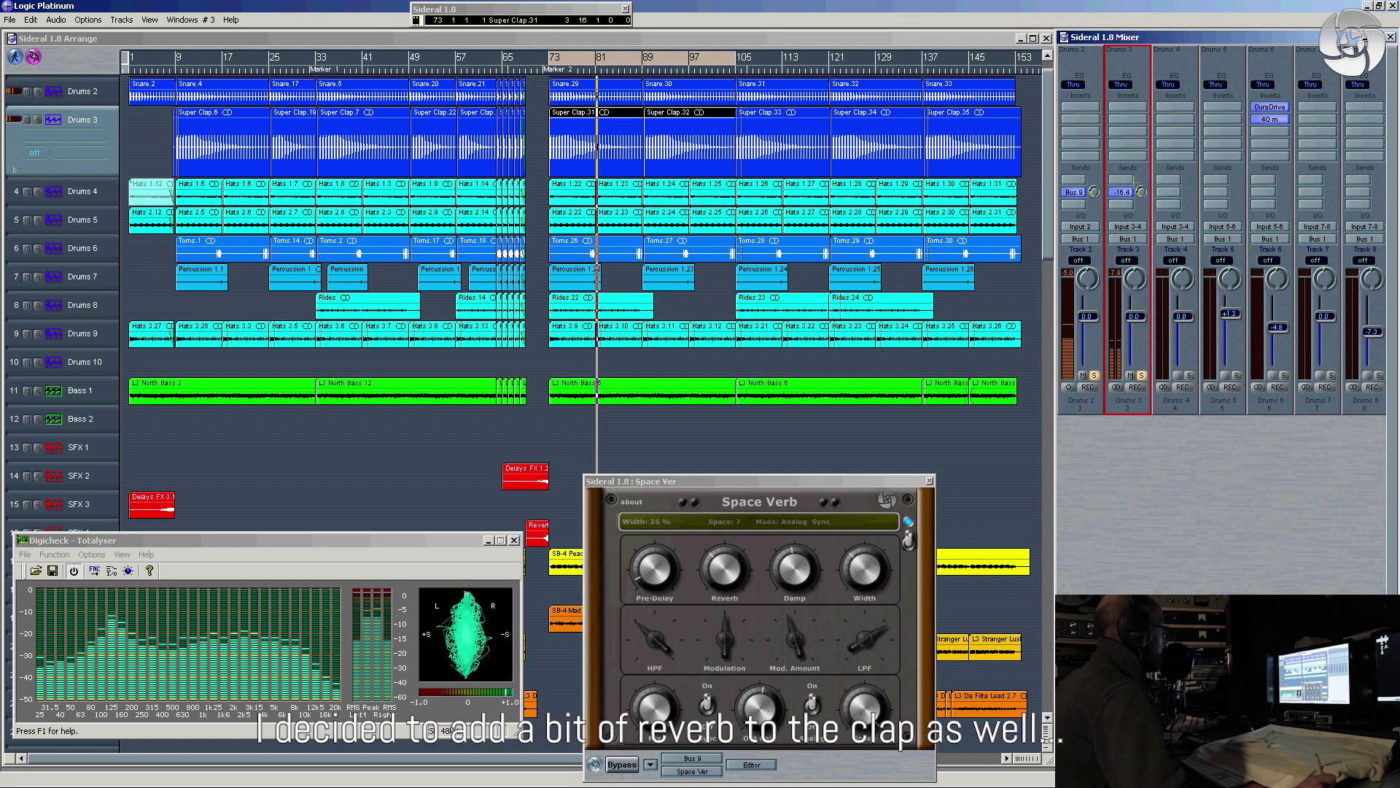
Clear the Drums 2 and 3 solos, listen to Drums 1 to Drums 4 soloed cumulatively, and clear every solo again
left_click(1142, 375)
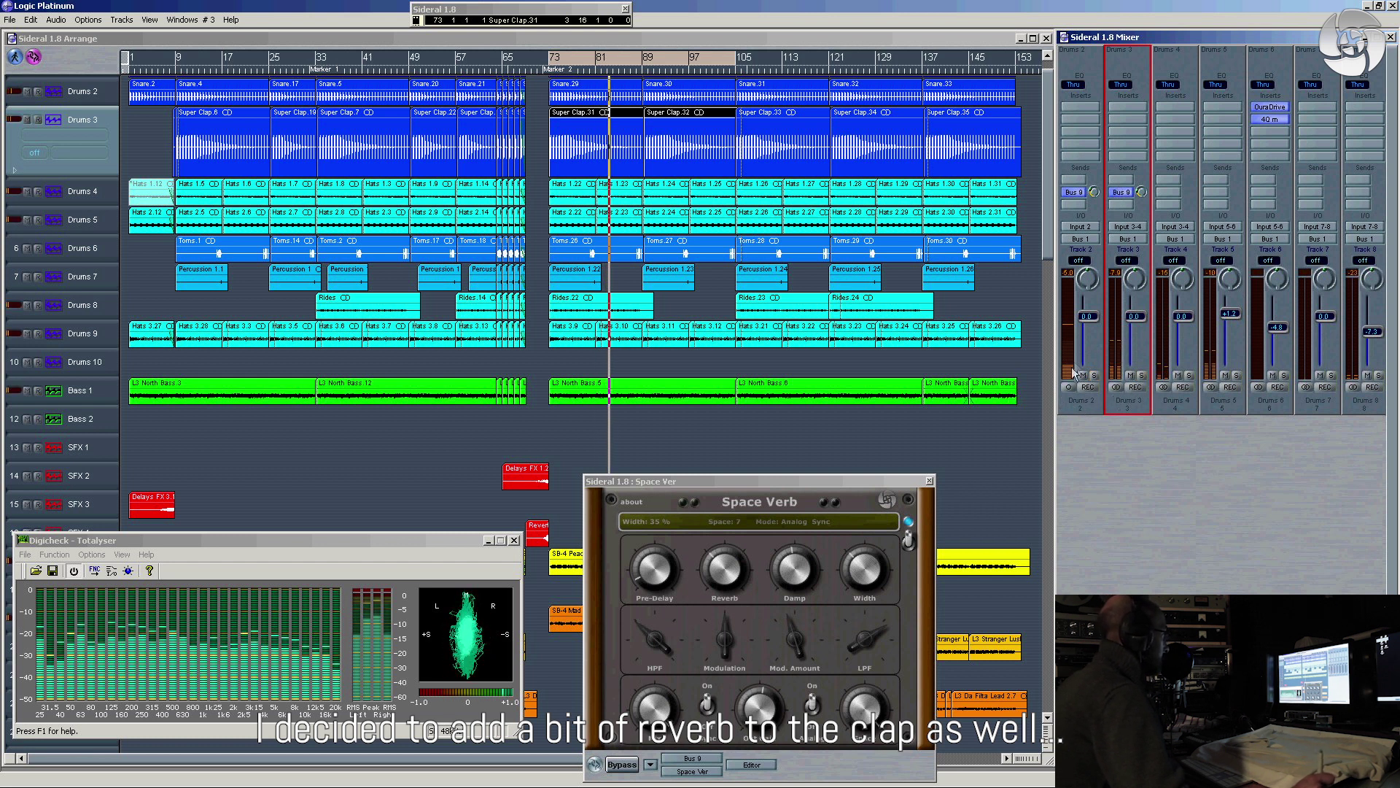
left_click(1065, 758)
left_click(1137, 377)
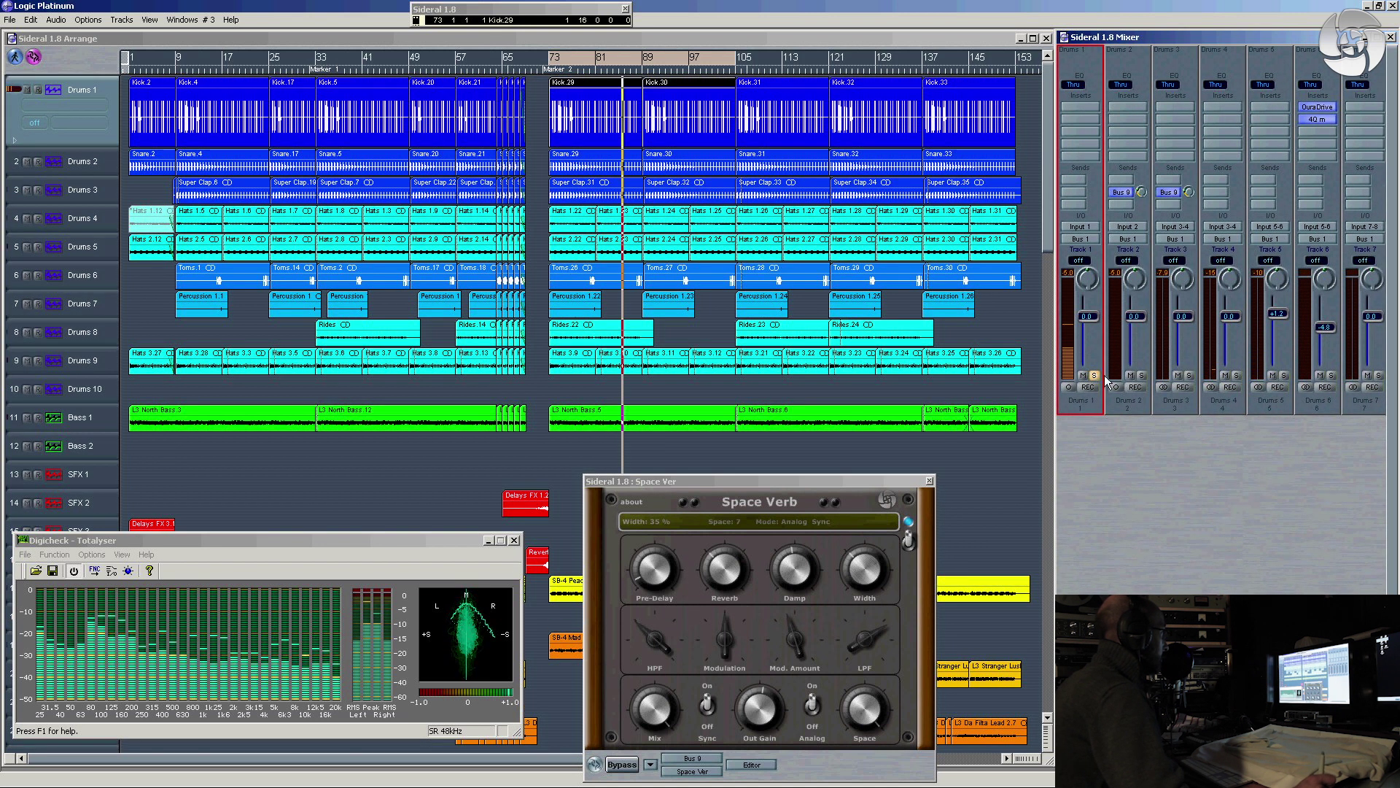
left_click(1181, 378)
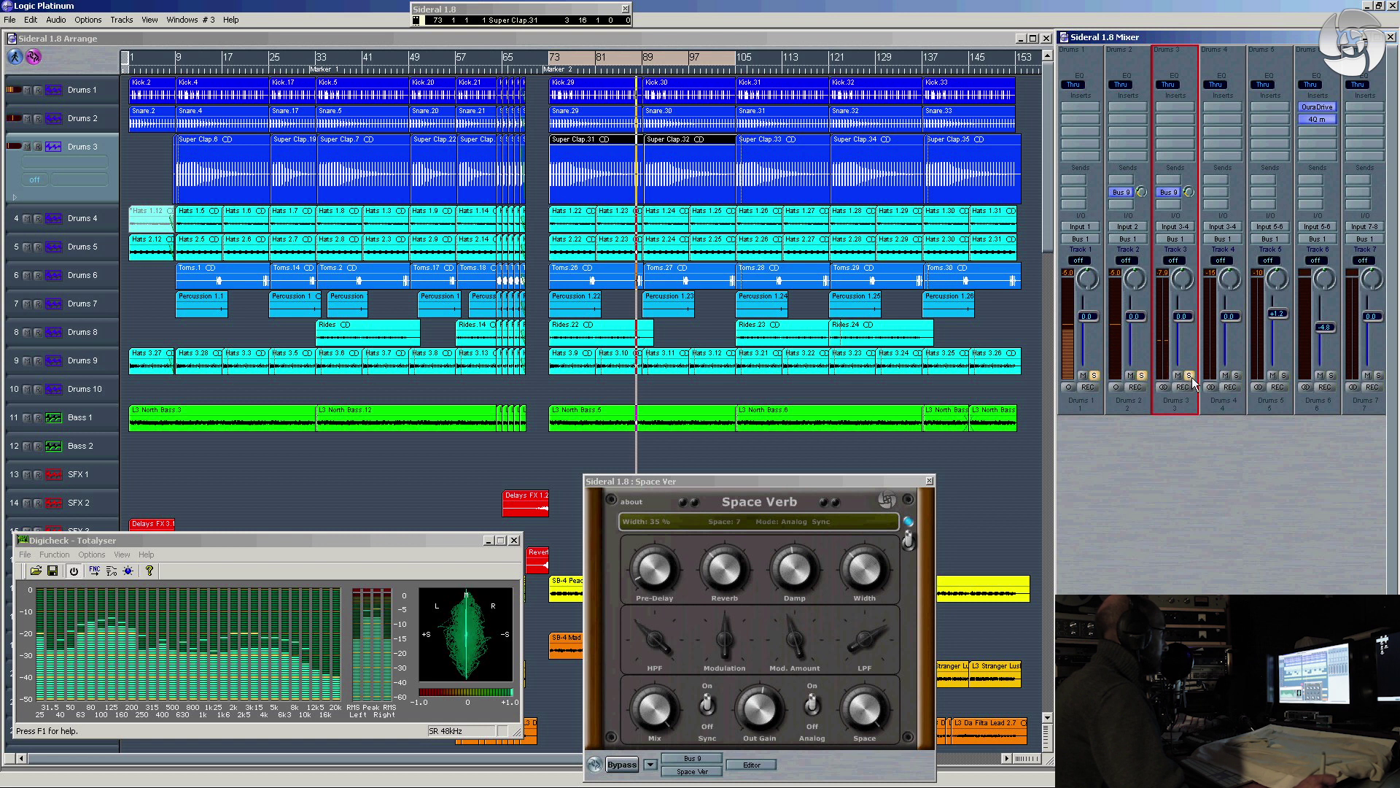
left_click(1225, 379)
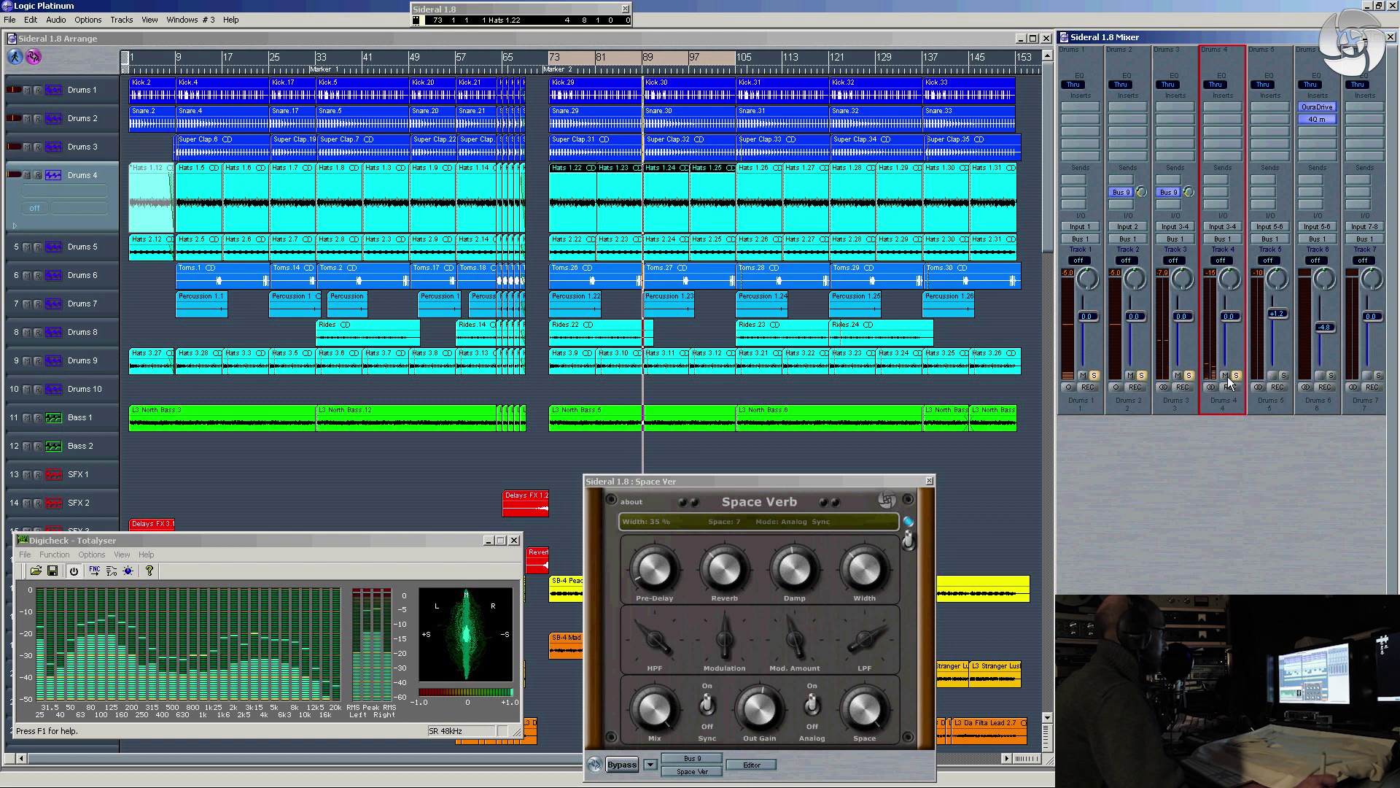
left_click(1189, 377, "ctrl")
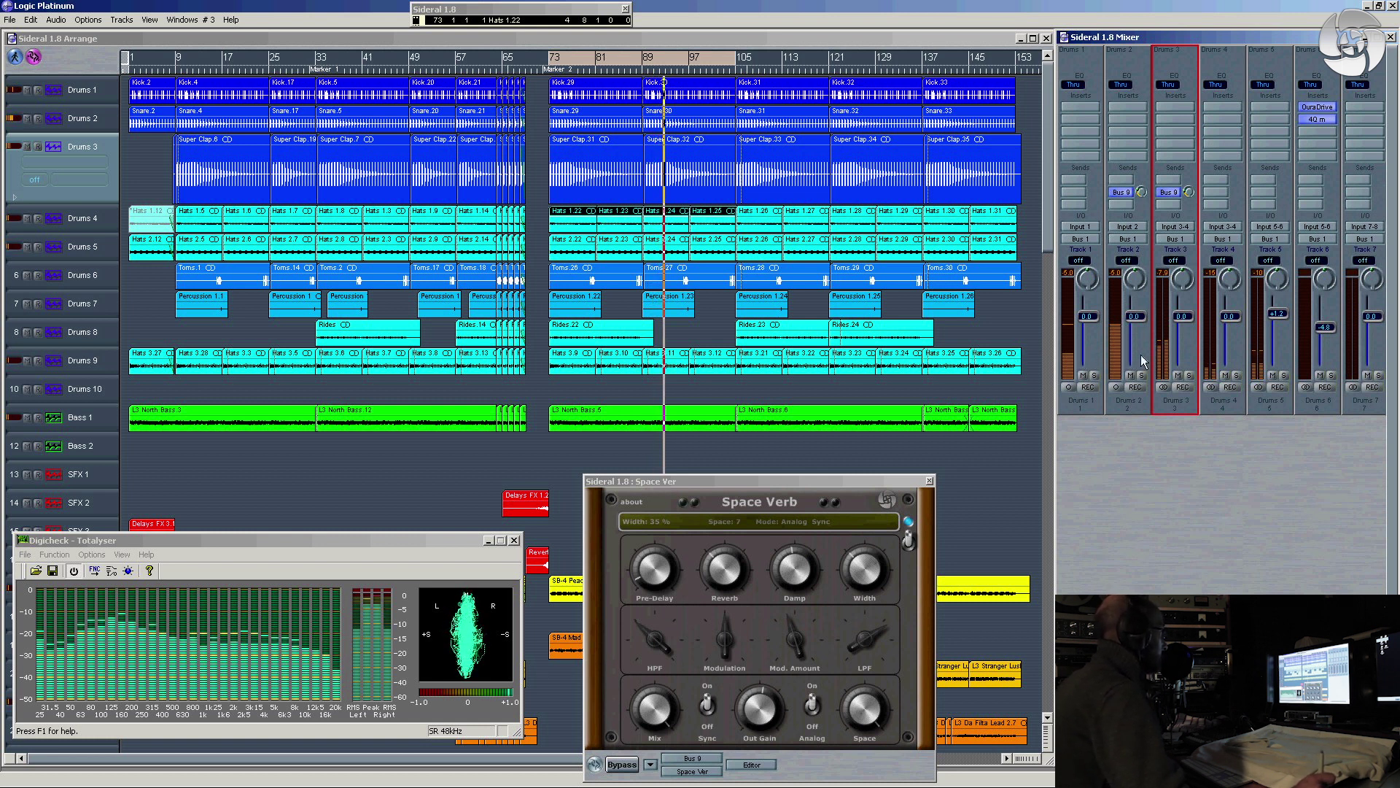
Solo the Bus 9 reverb return, raise its Space Verb HPF cutoff to about 398 Hz, and release the solo
left_click_drag(1094, 758, 1297, 758)
left_click(1332, 375)
scroll(1365, 405, "right", 11)
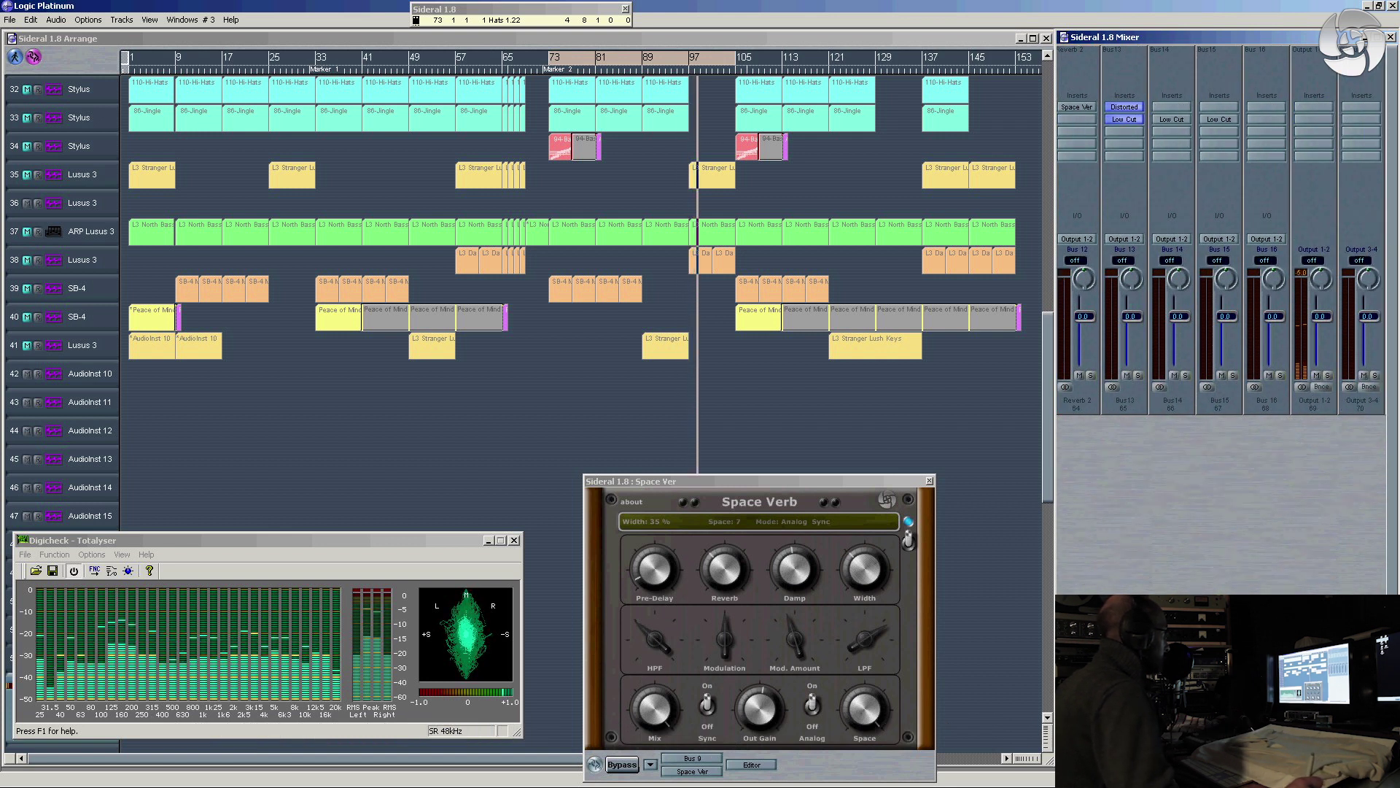
scroll(1347, 378, "left", 5)
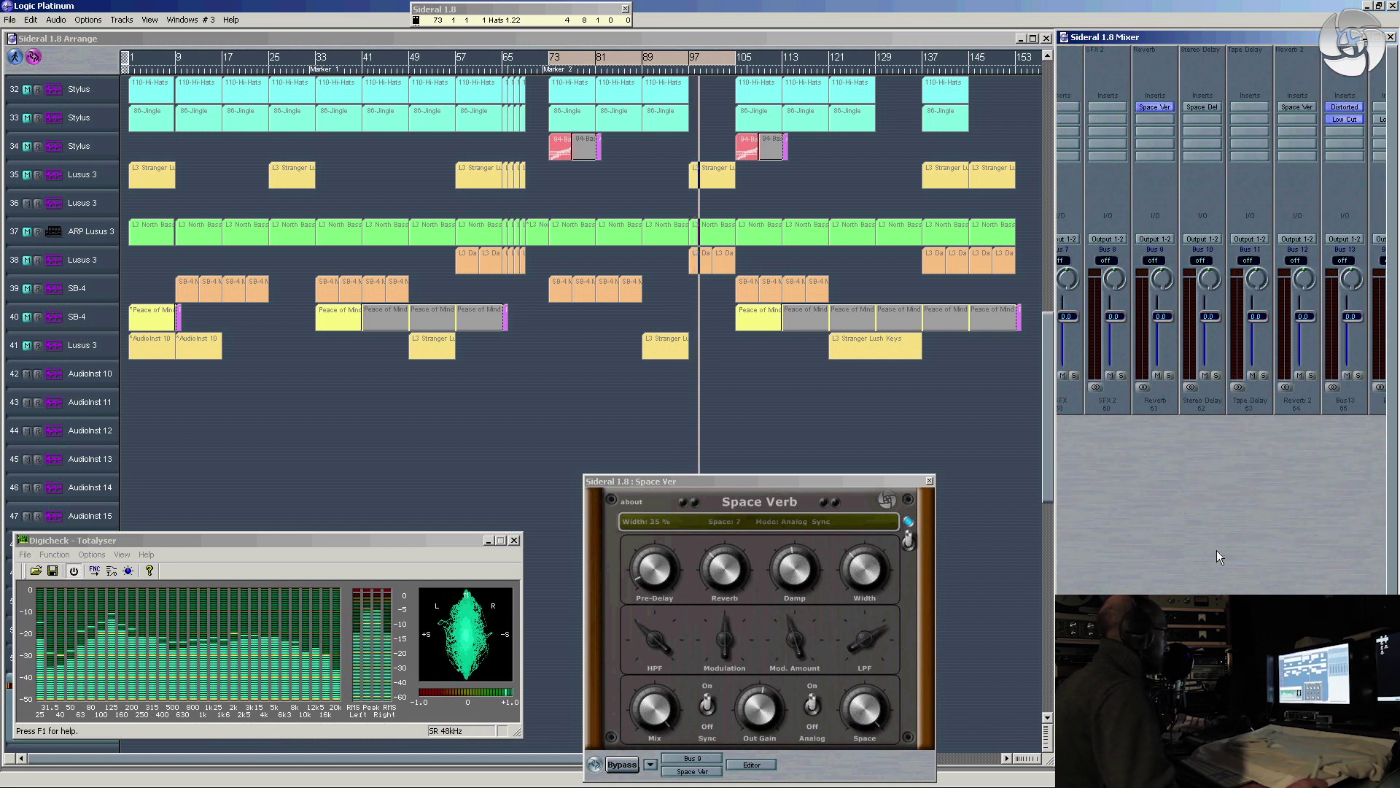
left_click(1168, 376)
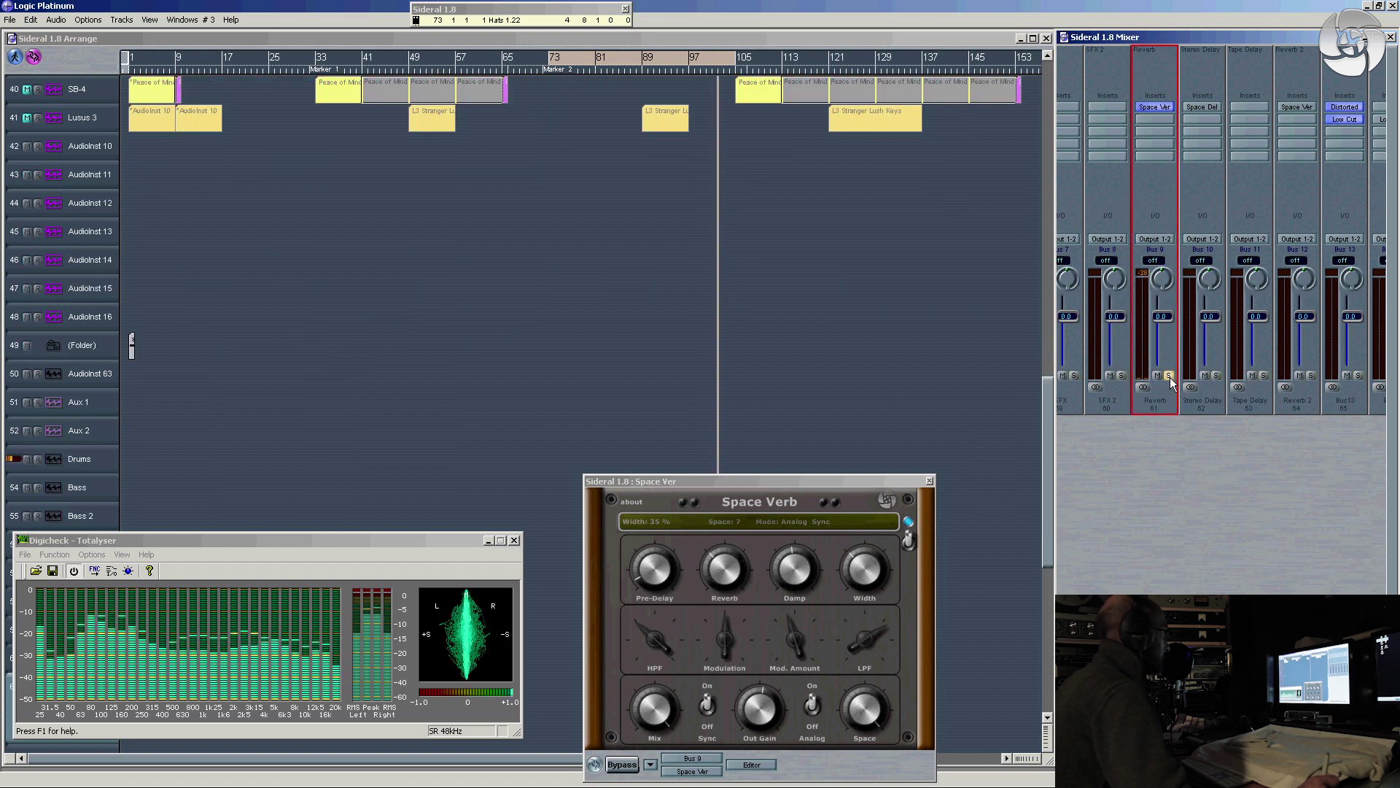
left_click_drag(652, 644, 650, 635)
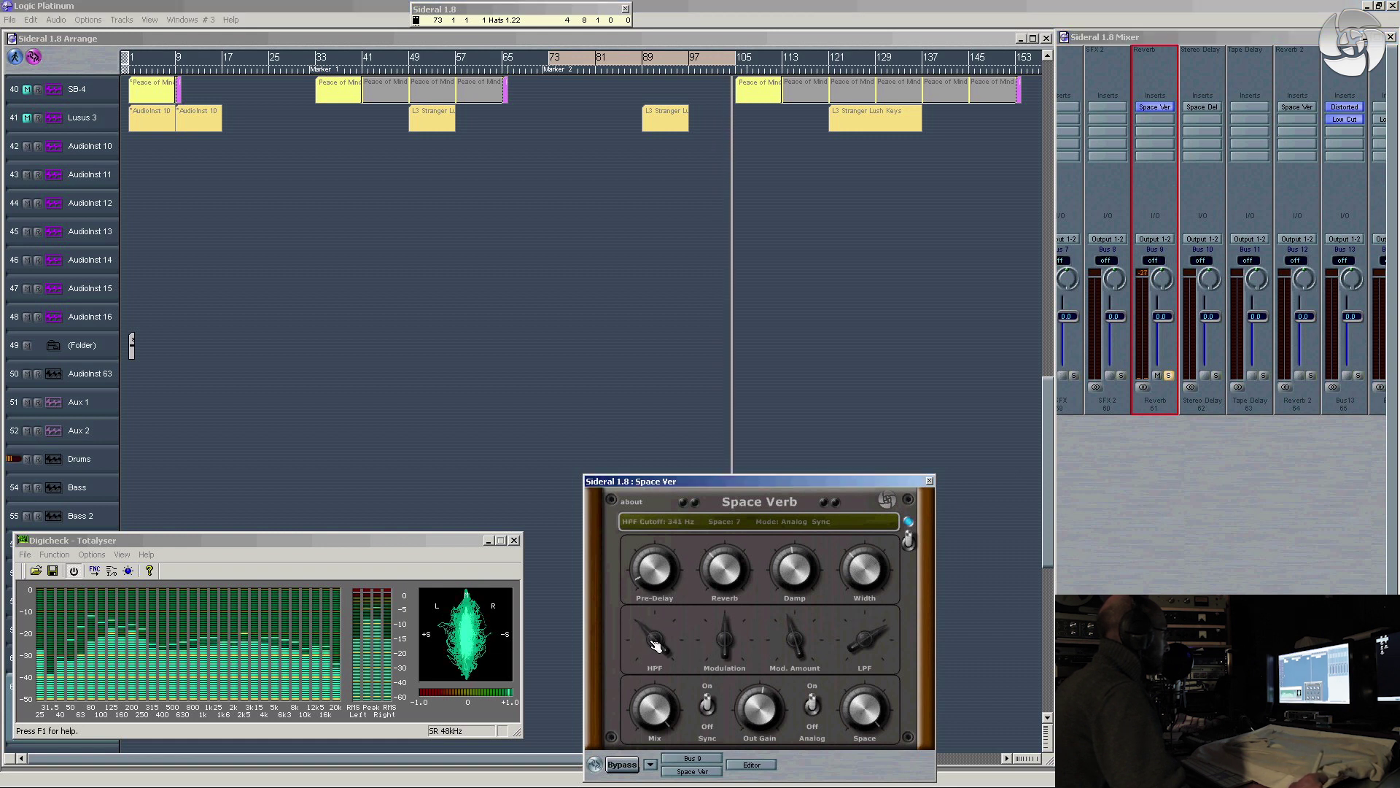
left_click_drag(656, 639, 657, 639)
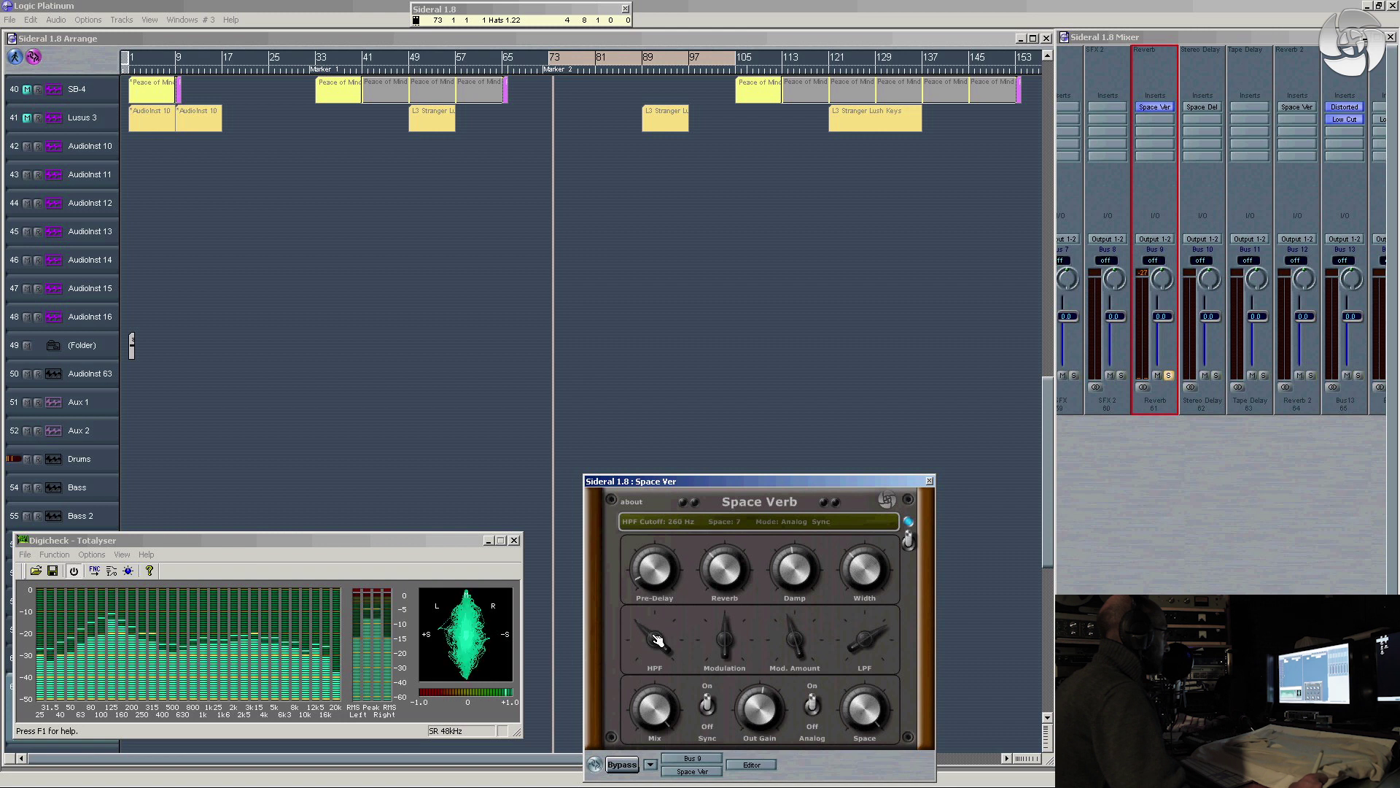
left_click(1169, 375)
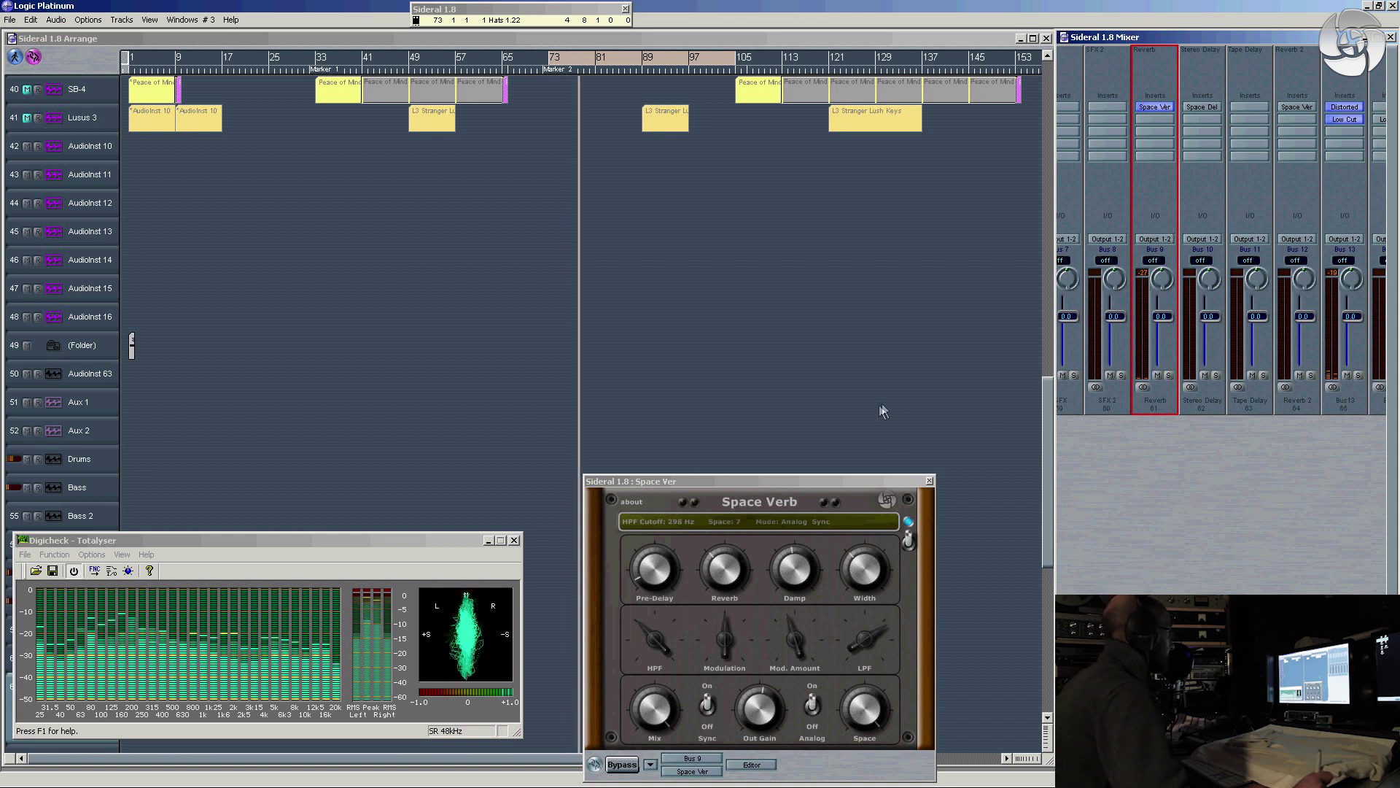
Return to the first tracks in the arrangement and close the Space Verb and Totalyser windows
left_click(1048, 344)
left_click(1048, 343)
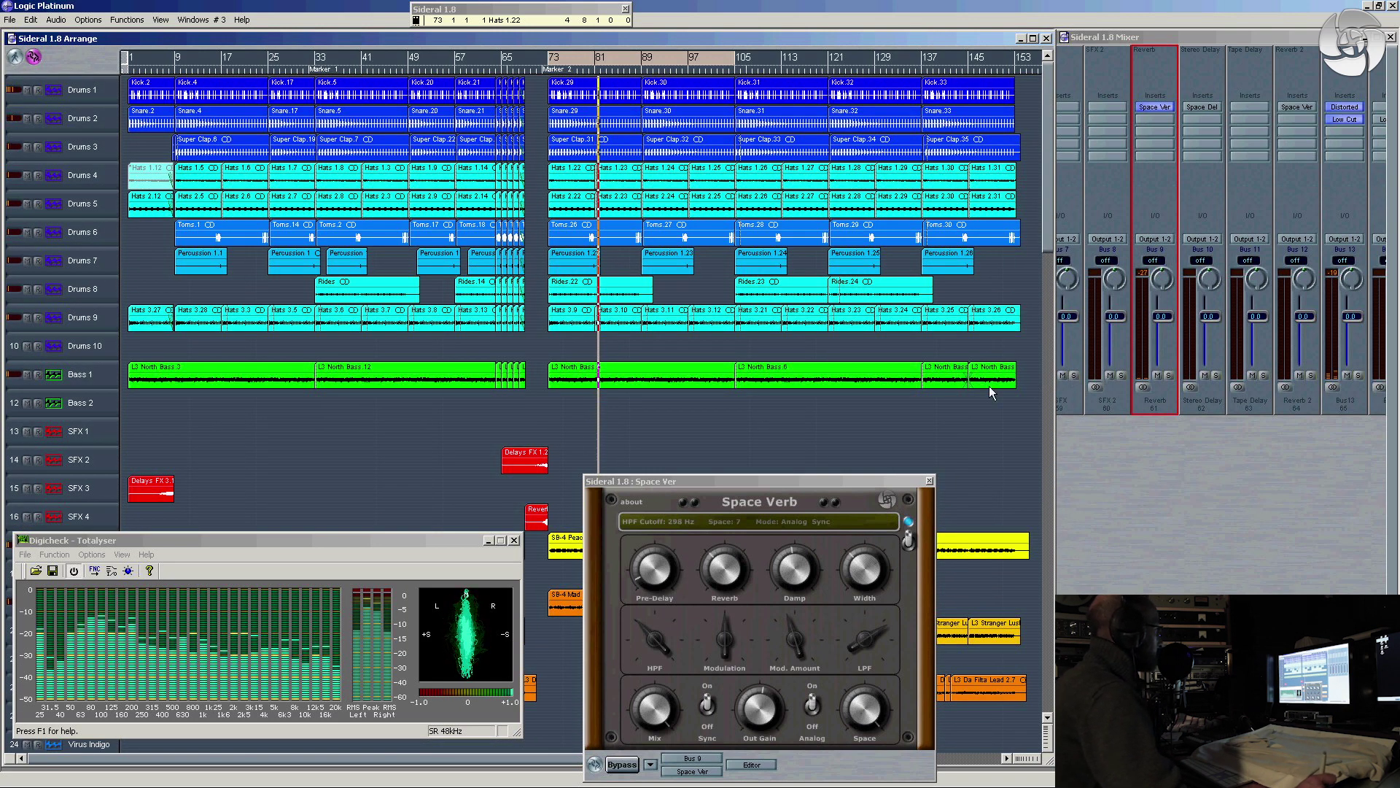
left_click(930, 480)
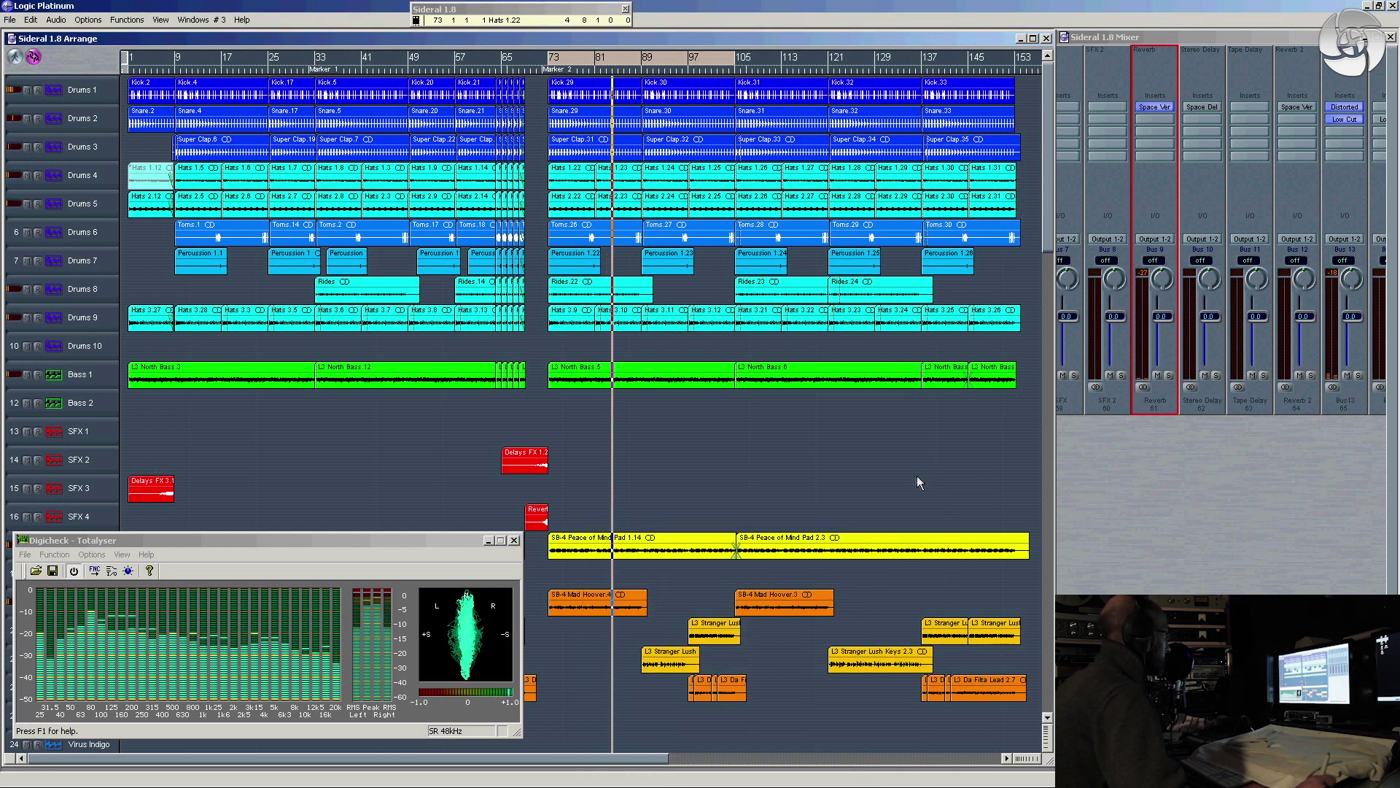
left_click(514, 540)
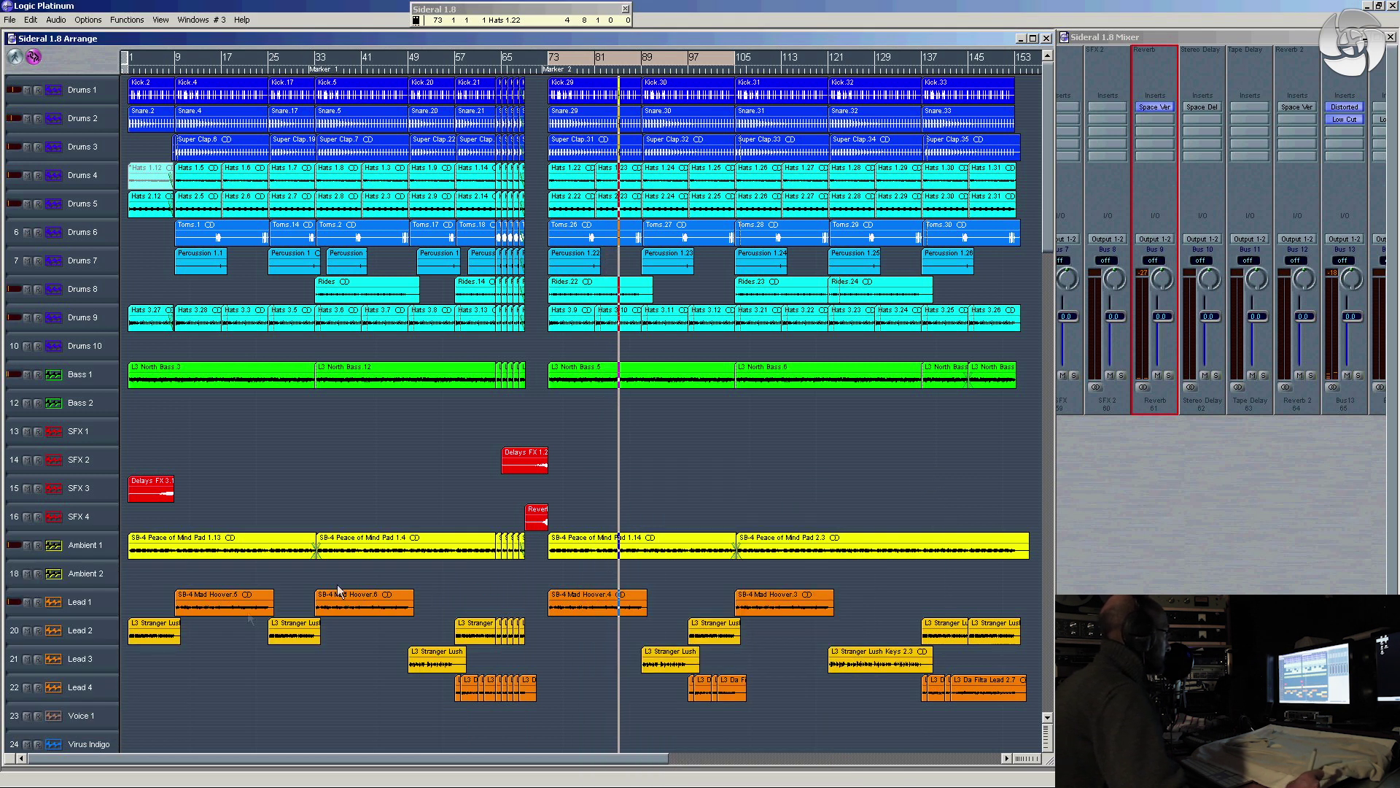
Solo the Lead 1 channel for playback and select the Lead 3 region at bar 89
left_click(67, 605)
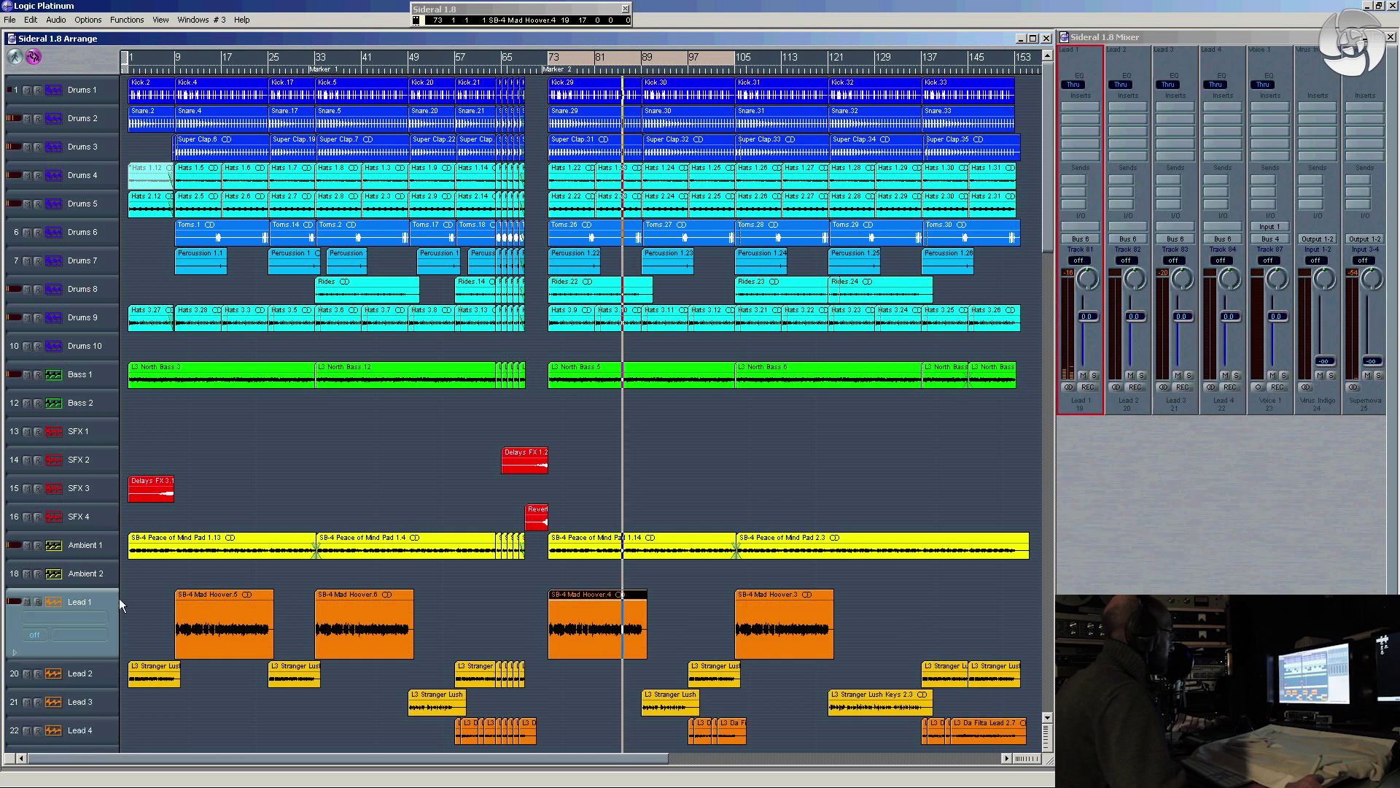
left_click(1093, 375)
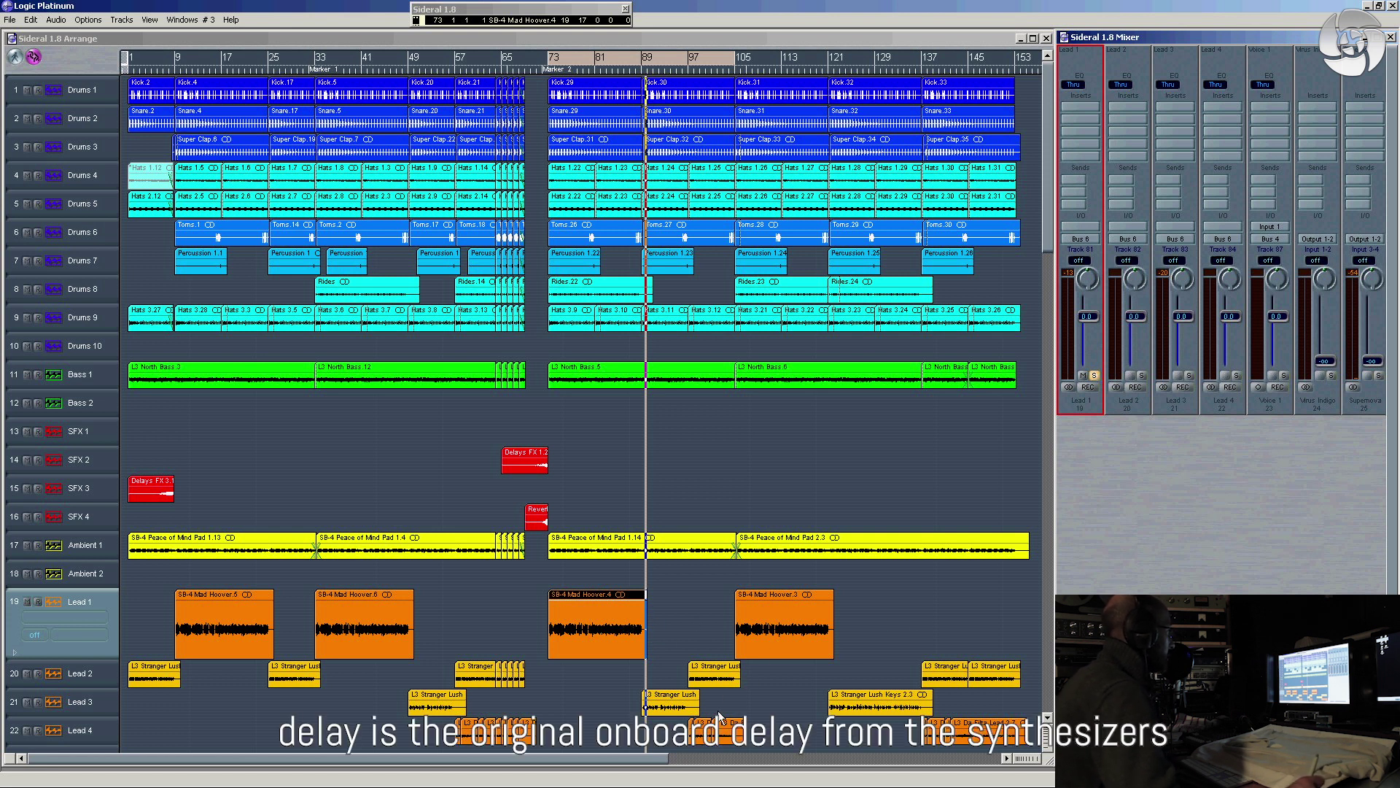
left_click(676, 706)
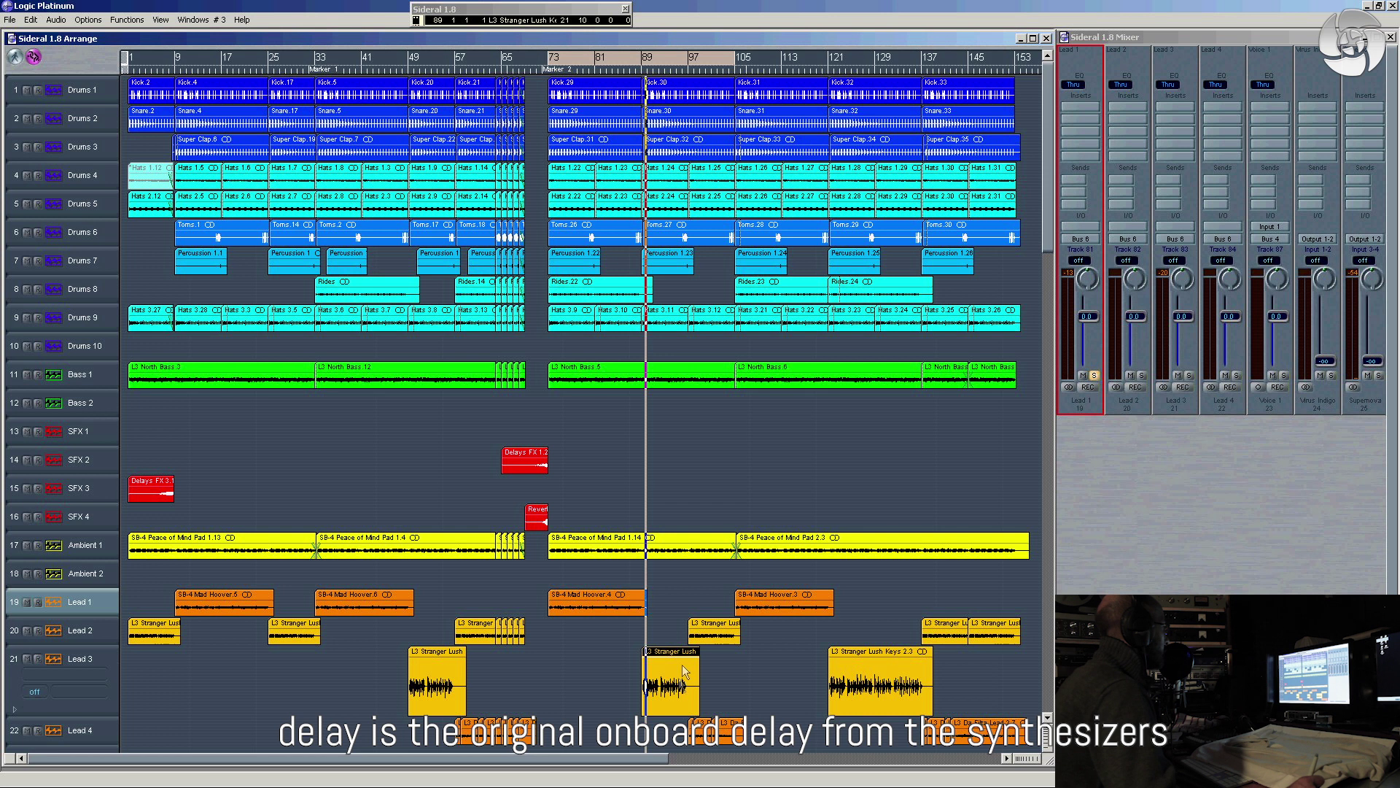
Enable and open the Space Verb insert on Bus 12, placing its window clear of the arrangement and channel faders
left_click_drag(1152, 758, 1315, 759)
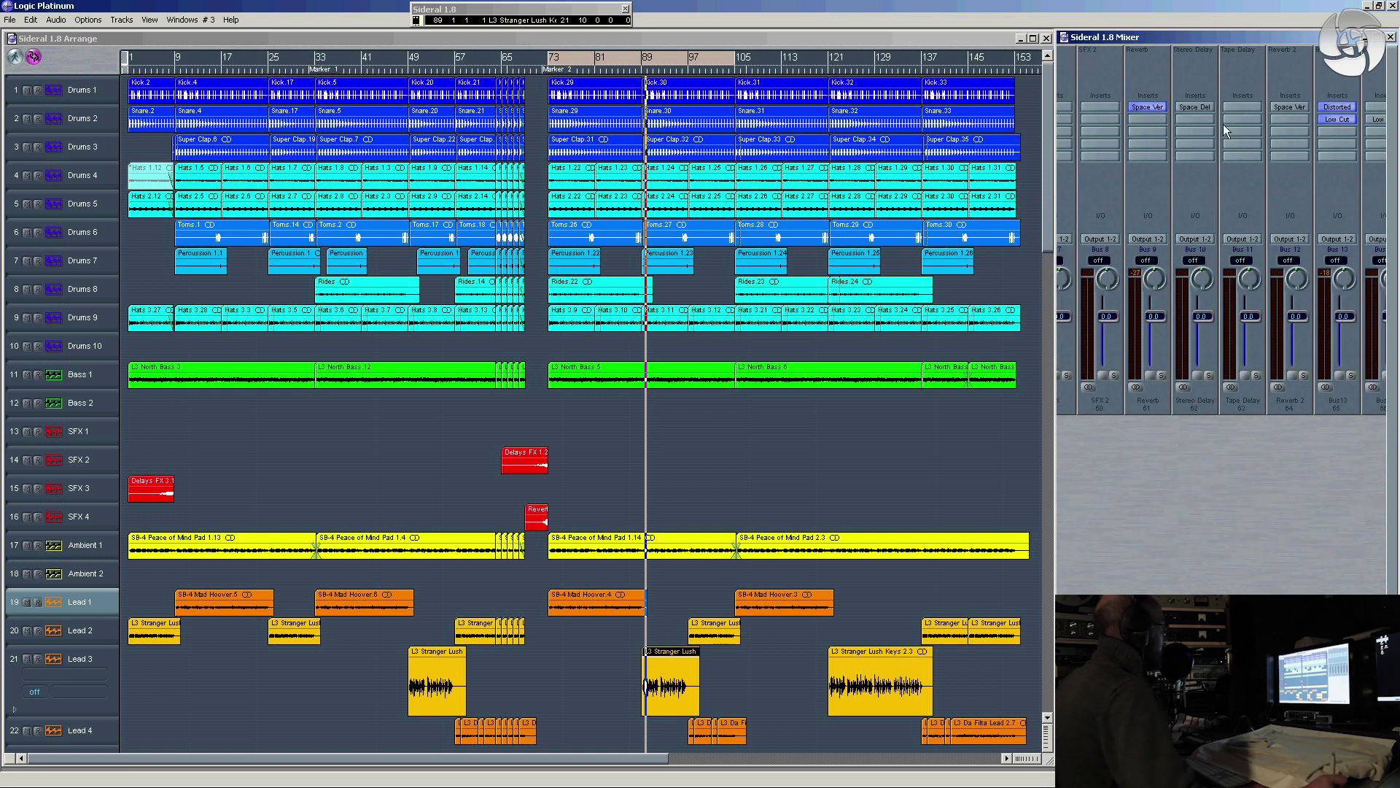
left_click(1289, 107)
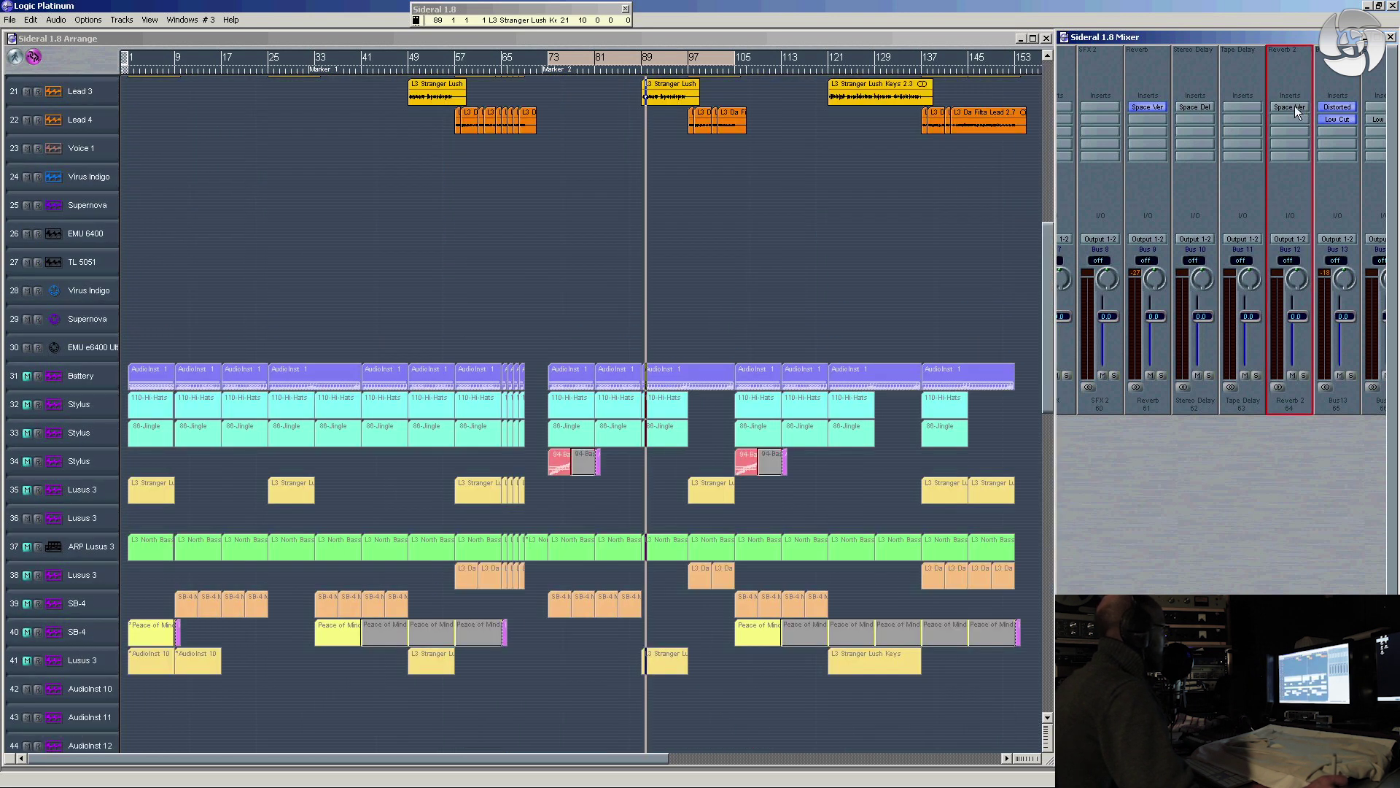
double_click(1290, 107)
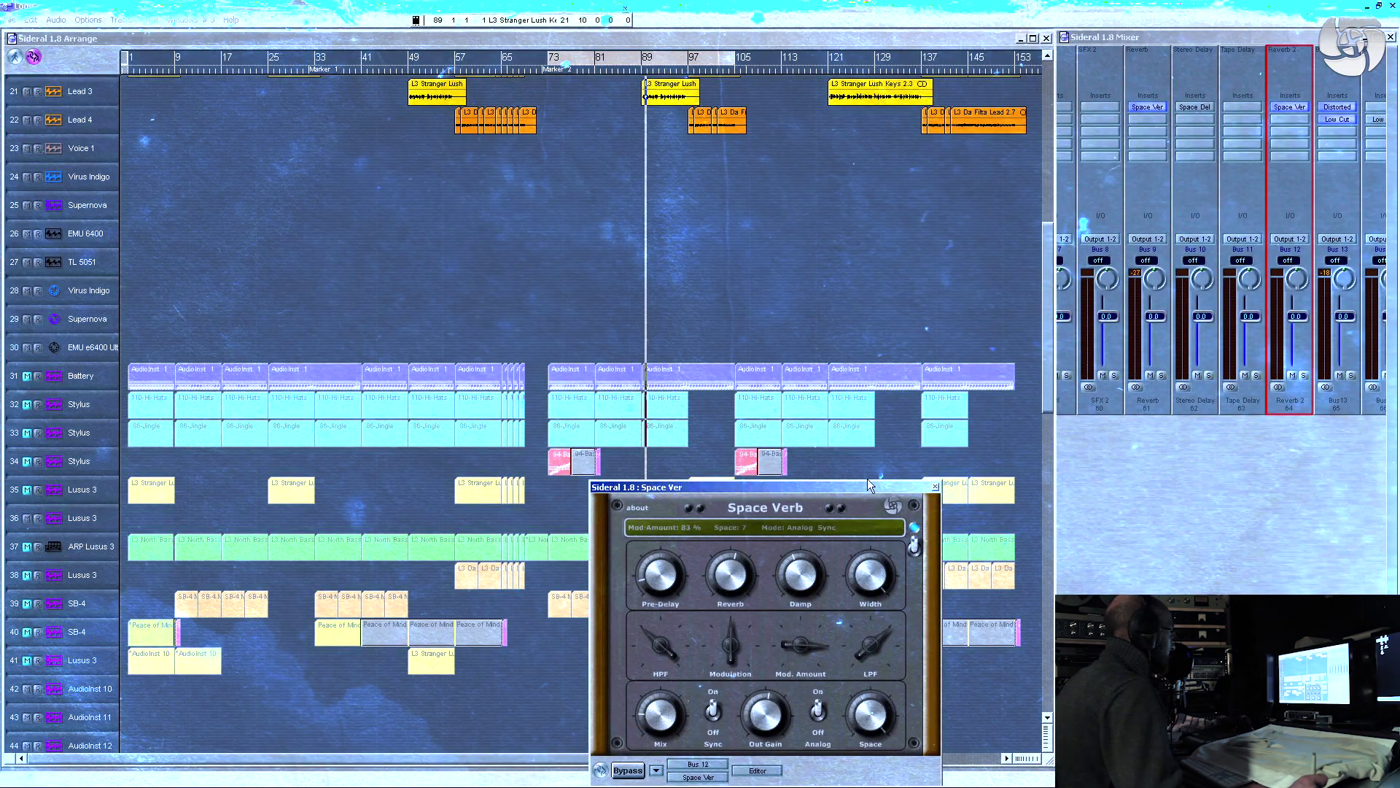
left_click_drag(869, 484, 1313, 431)
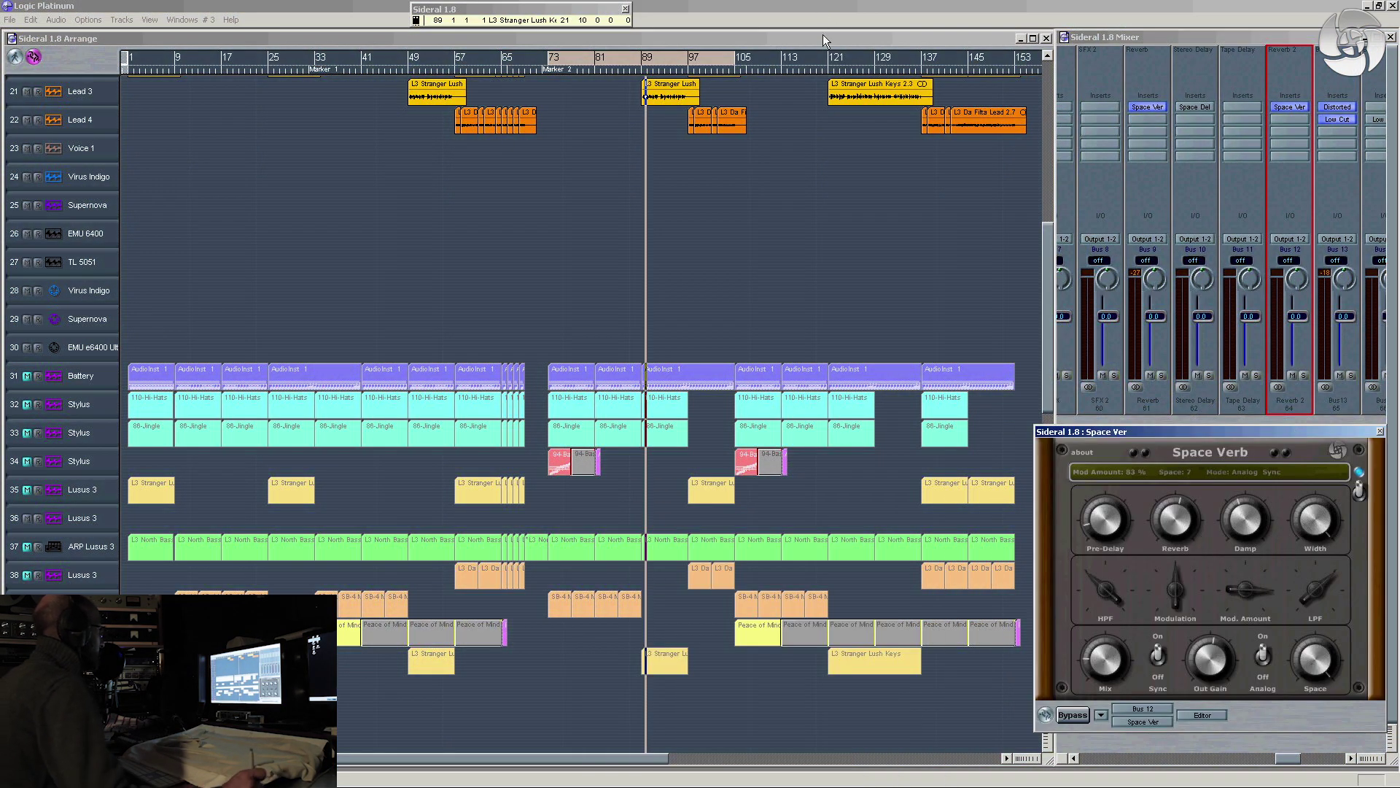
Add a Bus 12 reverb send to the soloed Lead 1 channel and set its level to about -7.9
left_click(426, 206)
key("space")
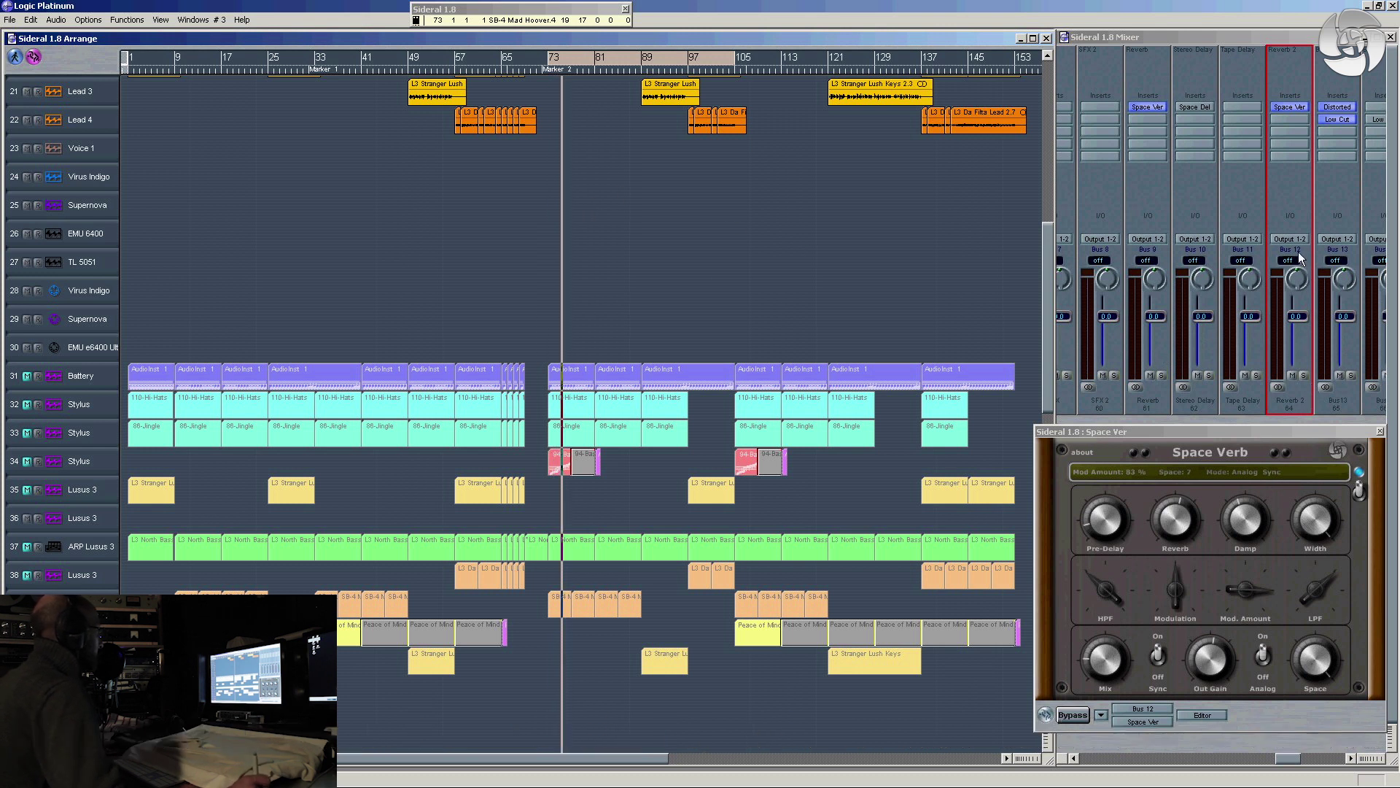
left_click_drag(648, 152, 618, 33)
scroll(633, 280, "up", 6)
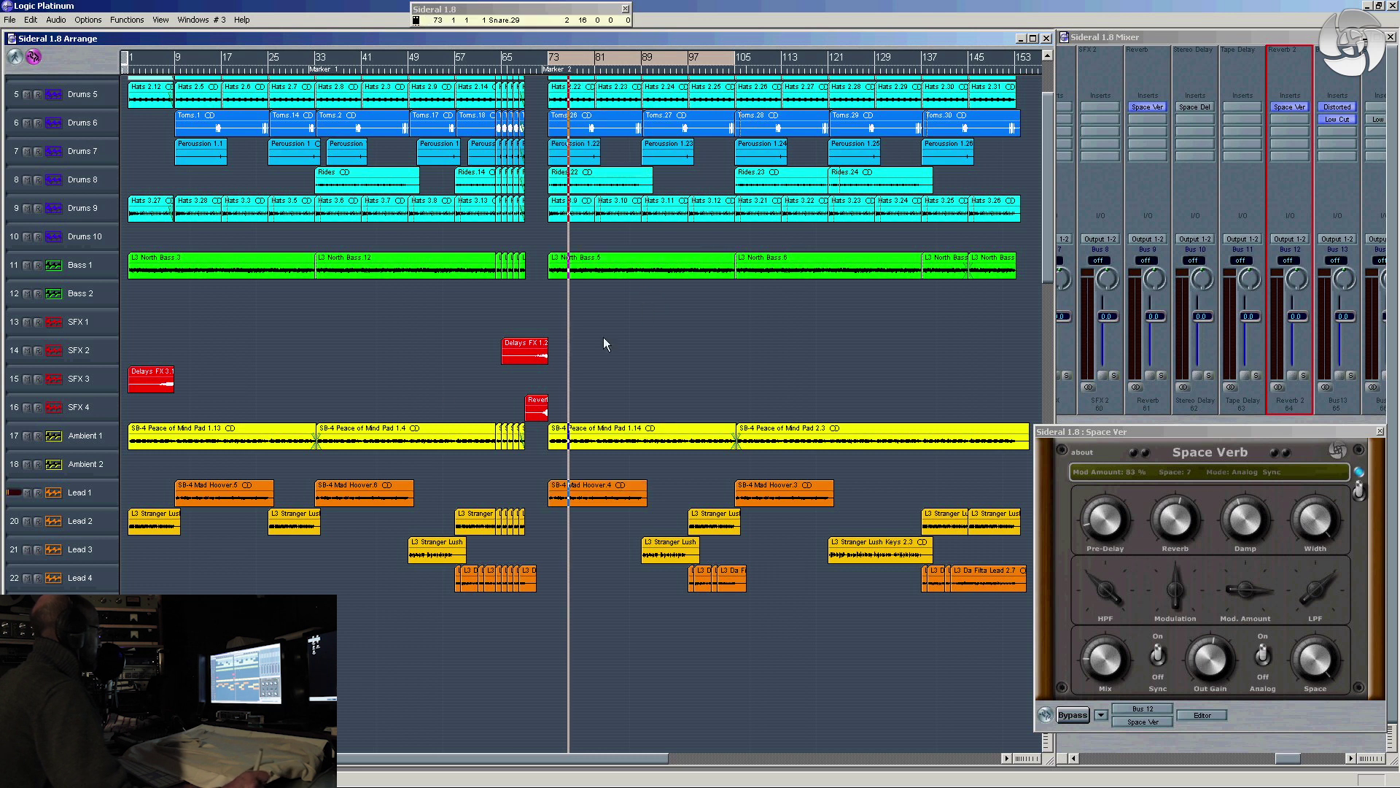
left_click(100, 494)
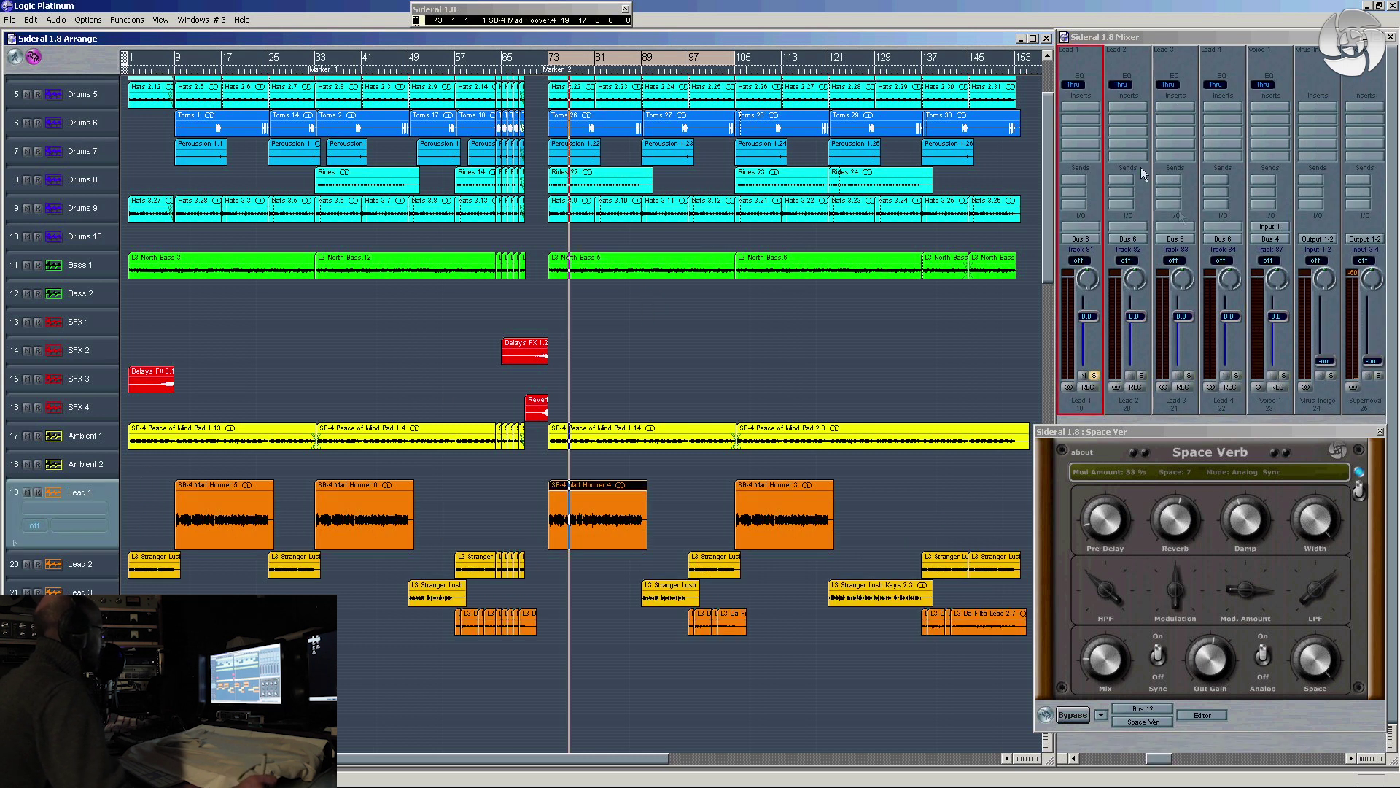
left_click(1083, 188)
mouse_move(1108, 255)
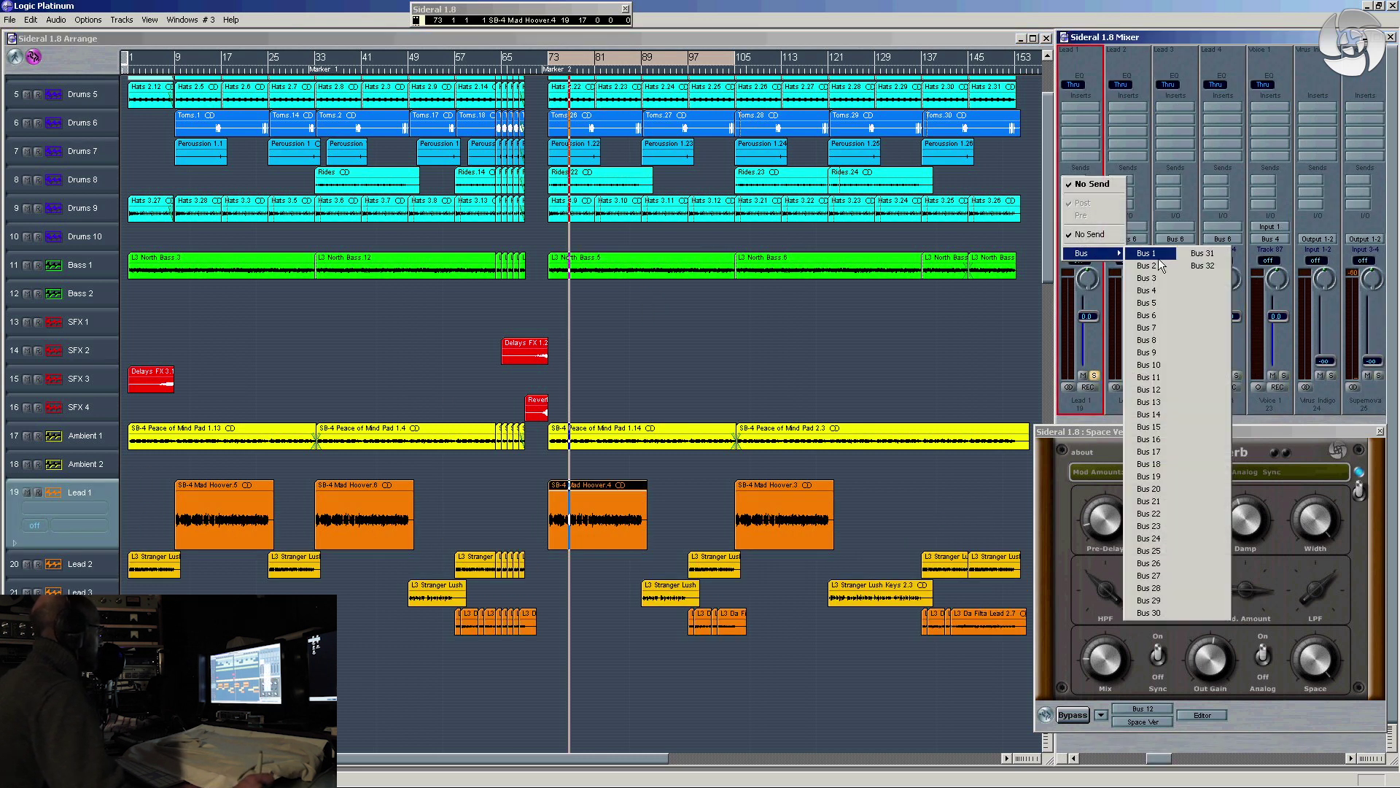
left_click(1173, 389)
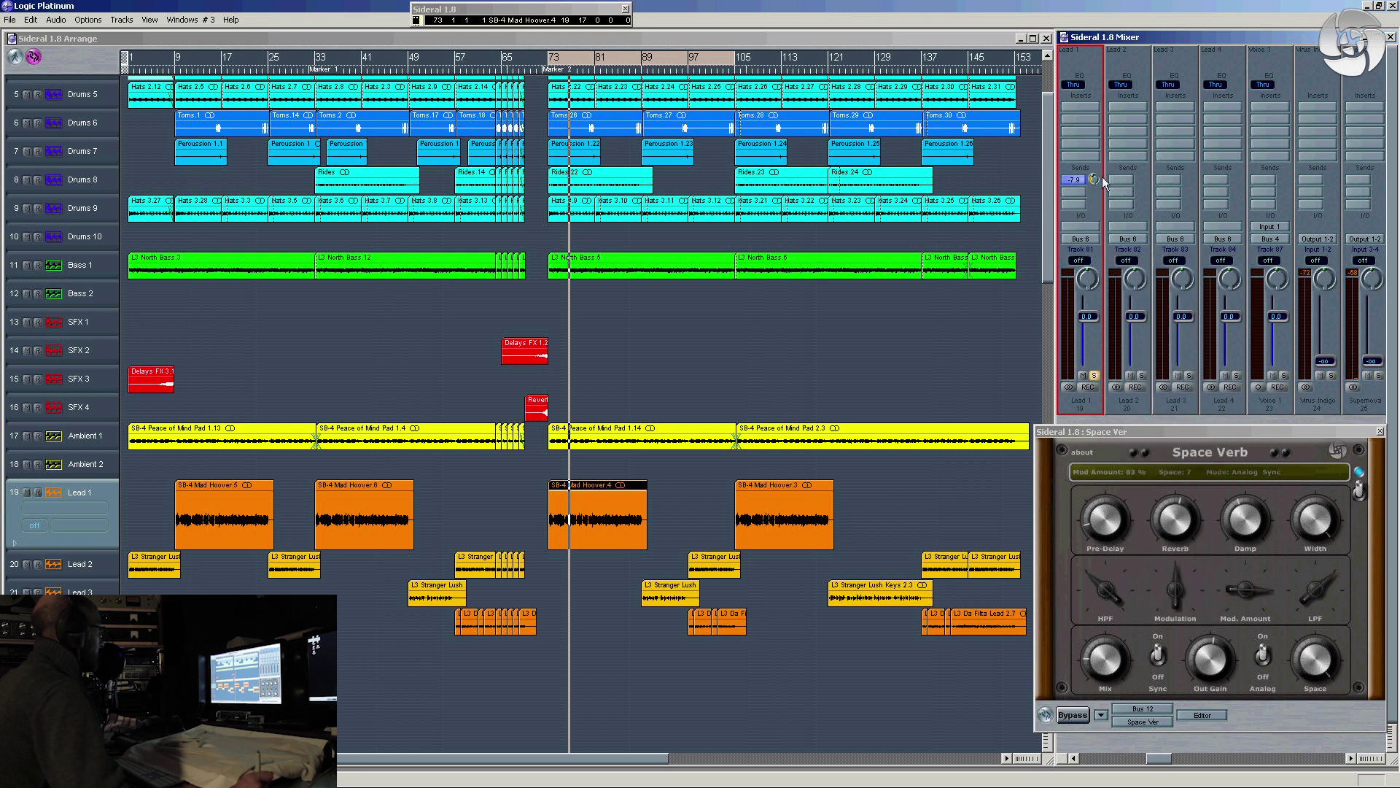
Set the Bus 12 Space Verb to 100 % Mix and 51 % Reverb, and change its Space setting during playback
left_click_drag(1105, 656, 1114, 630)
left_click(855, 361)
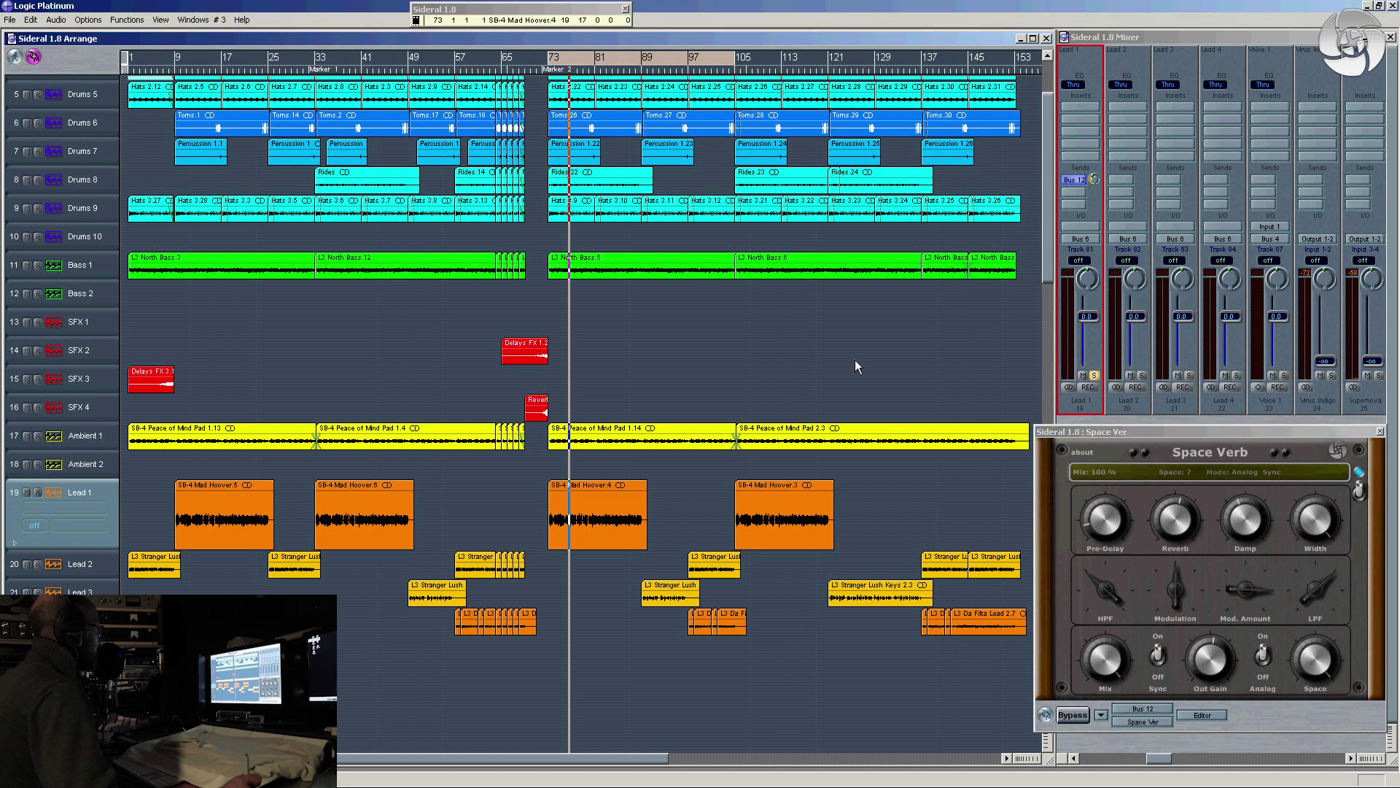
key("space")
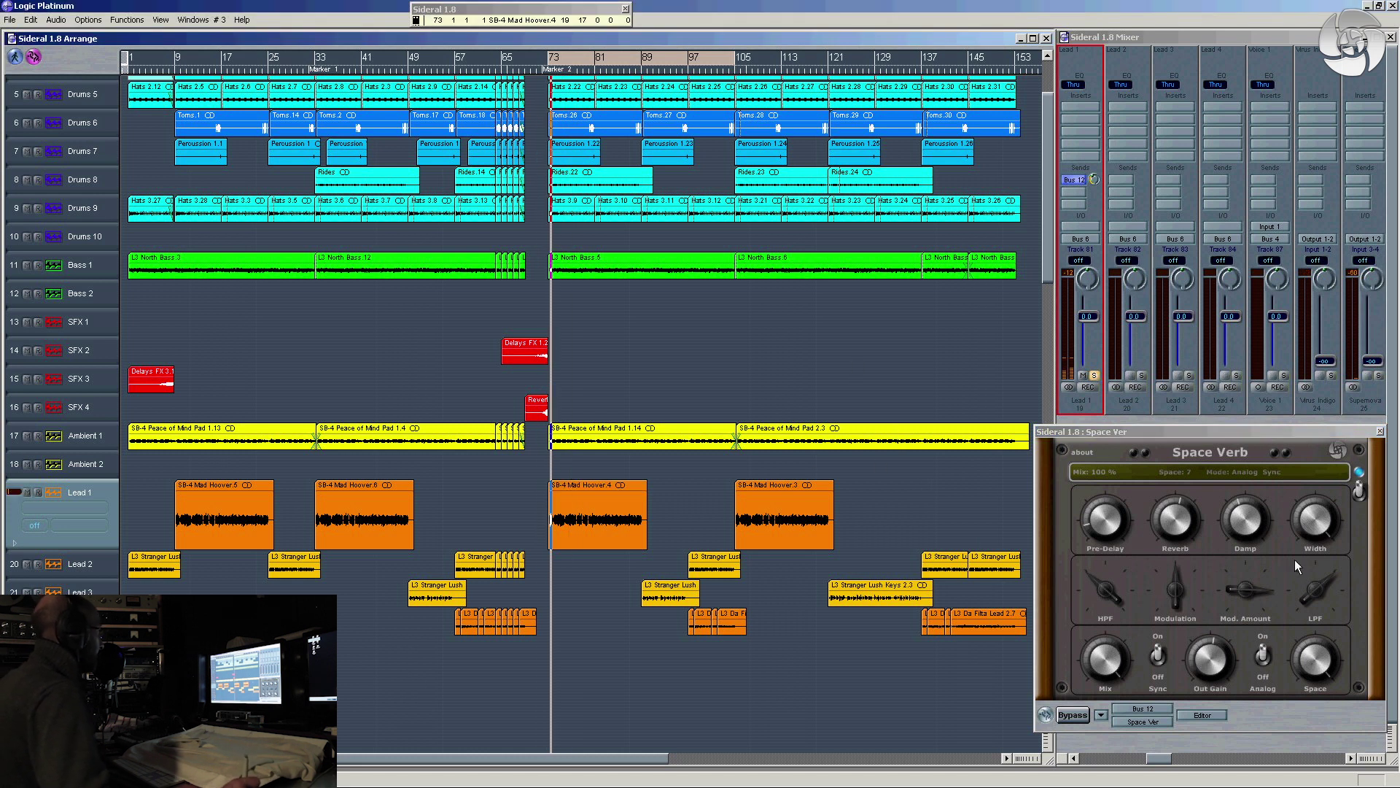
left_click_drag(1171, 528, 1177, 541)
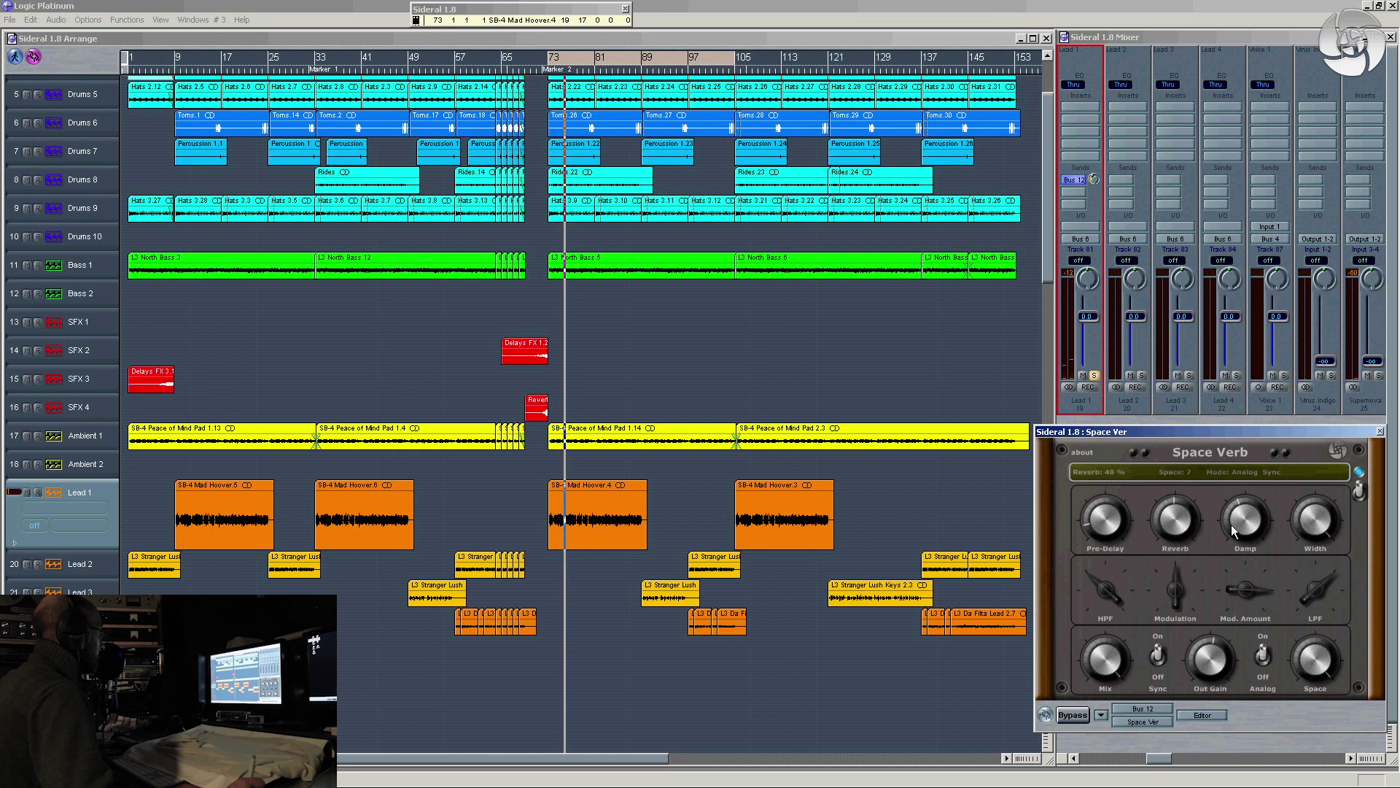
left_click_drag(1260, 483, 1194, 524)
left_click(1196, 526)
left_click_drag(1301, 671, 1310, 610)
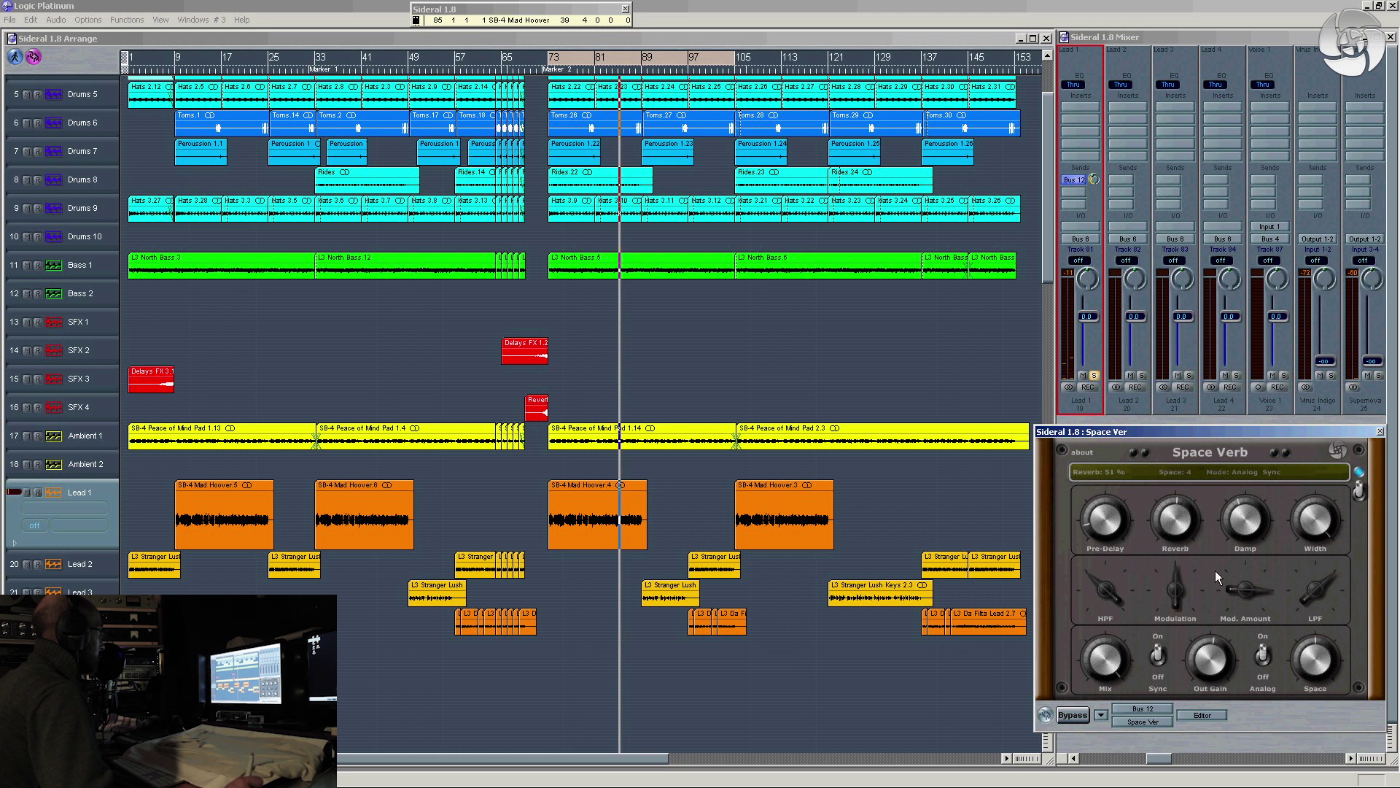
left_click_drag(1309, 660, 1323, 628)
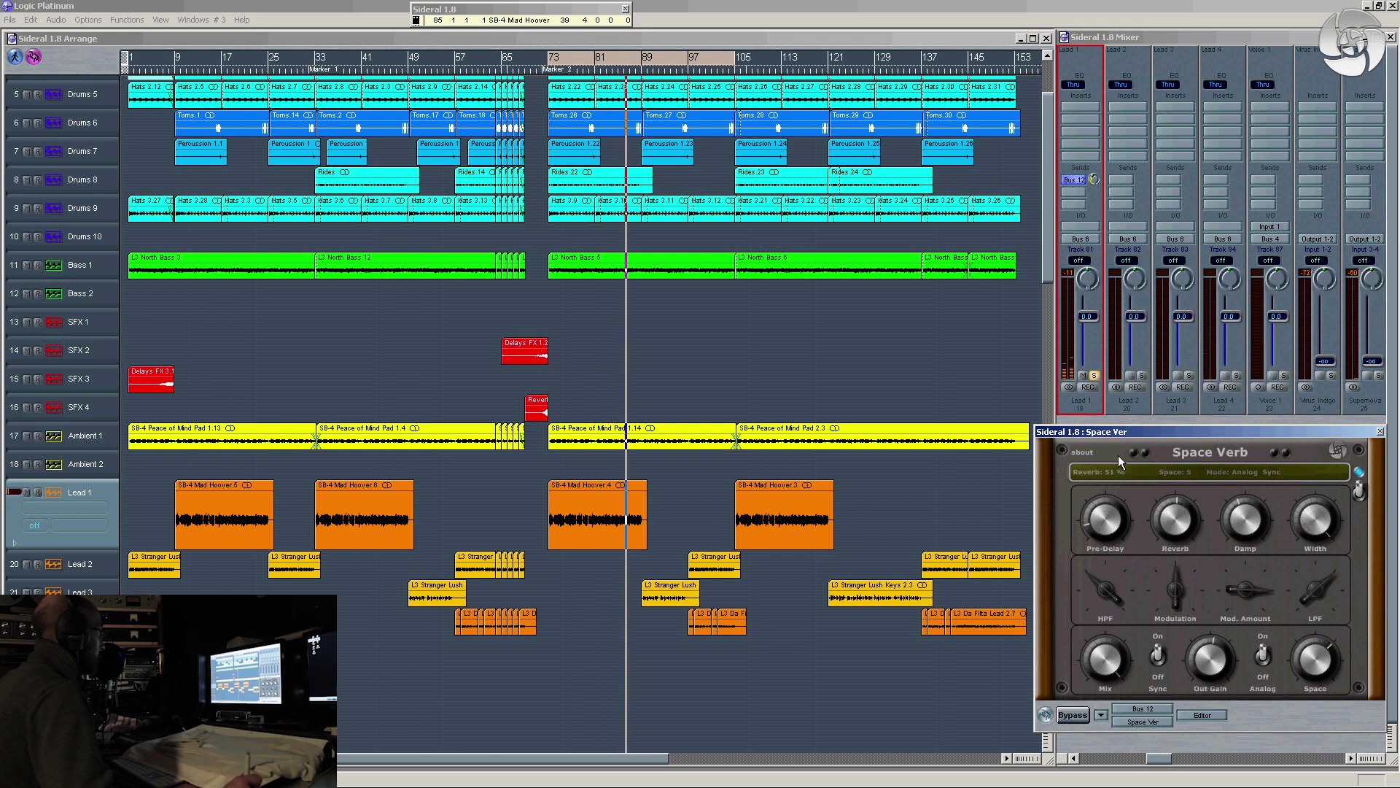
Jump from Lead 1's send to Bus 12, solo that return, and set its Space Verb HPF cutoff to about 442 Hz
left_click(1066, 187)
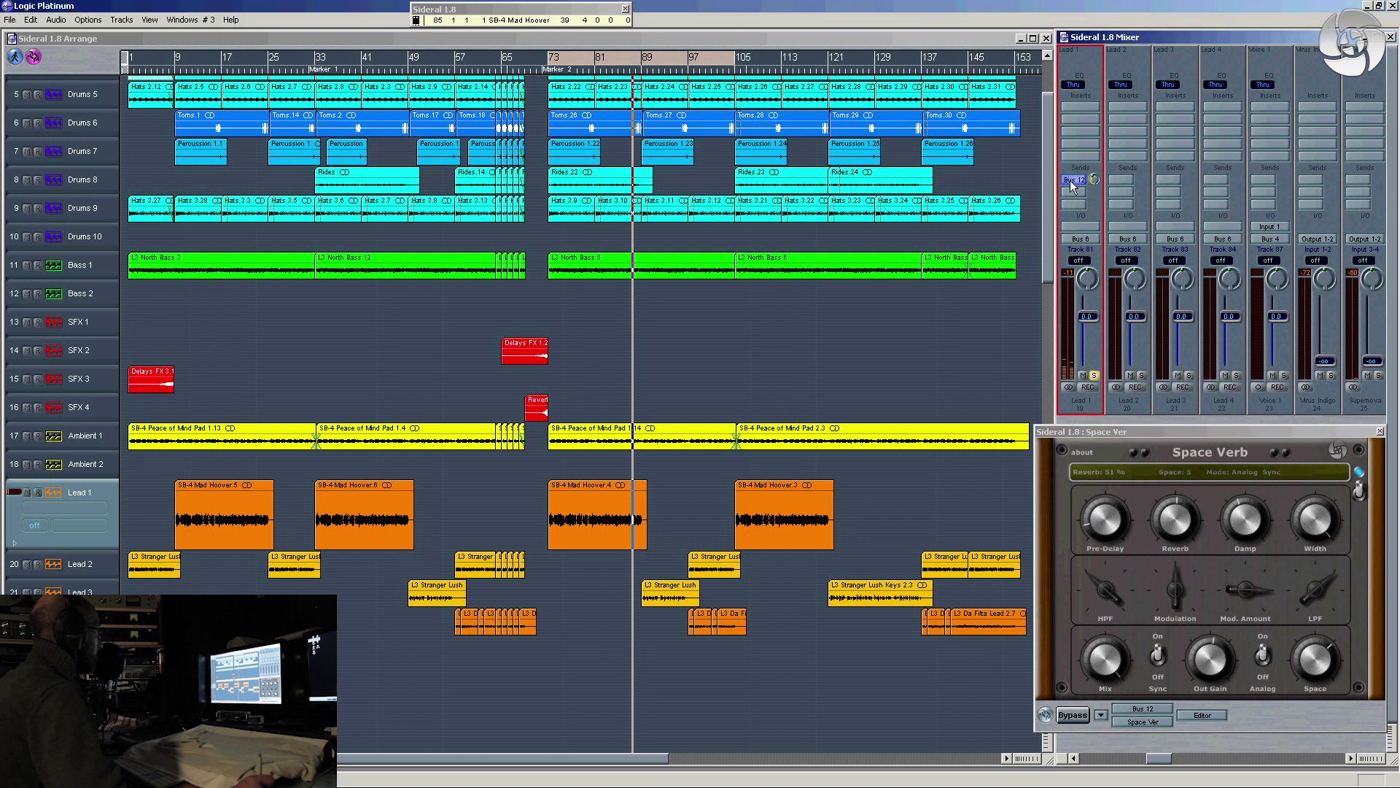
double_click(1066, 179)
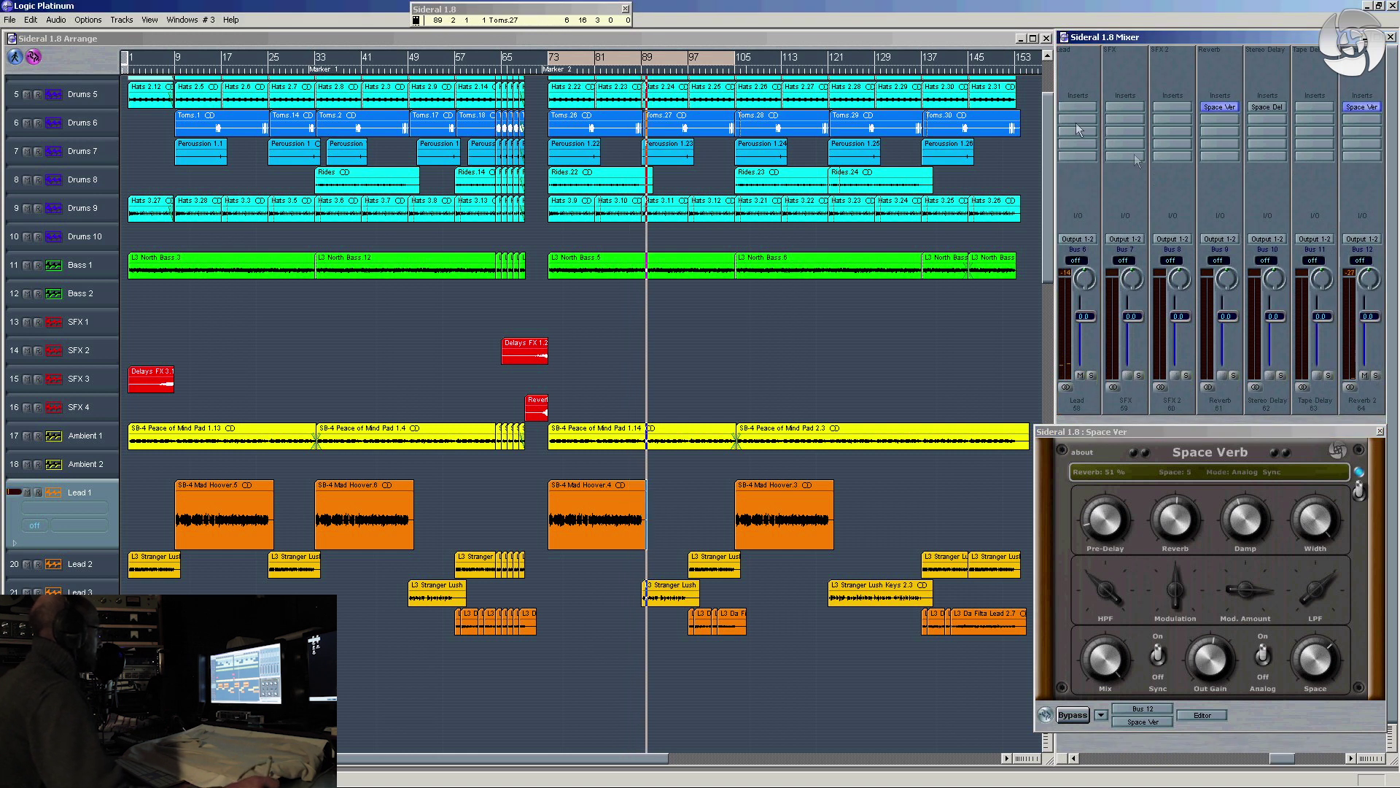
left_click(1376, 375)
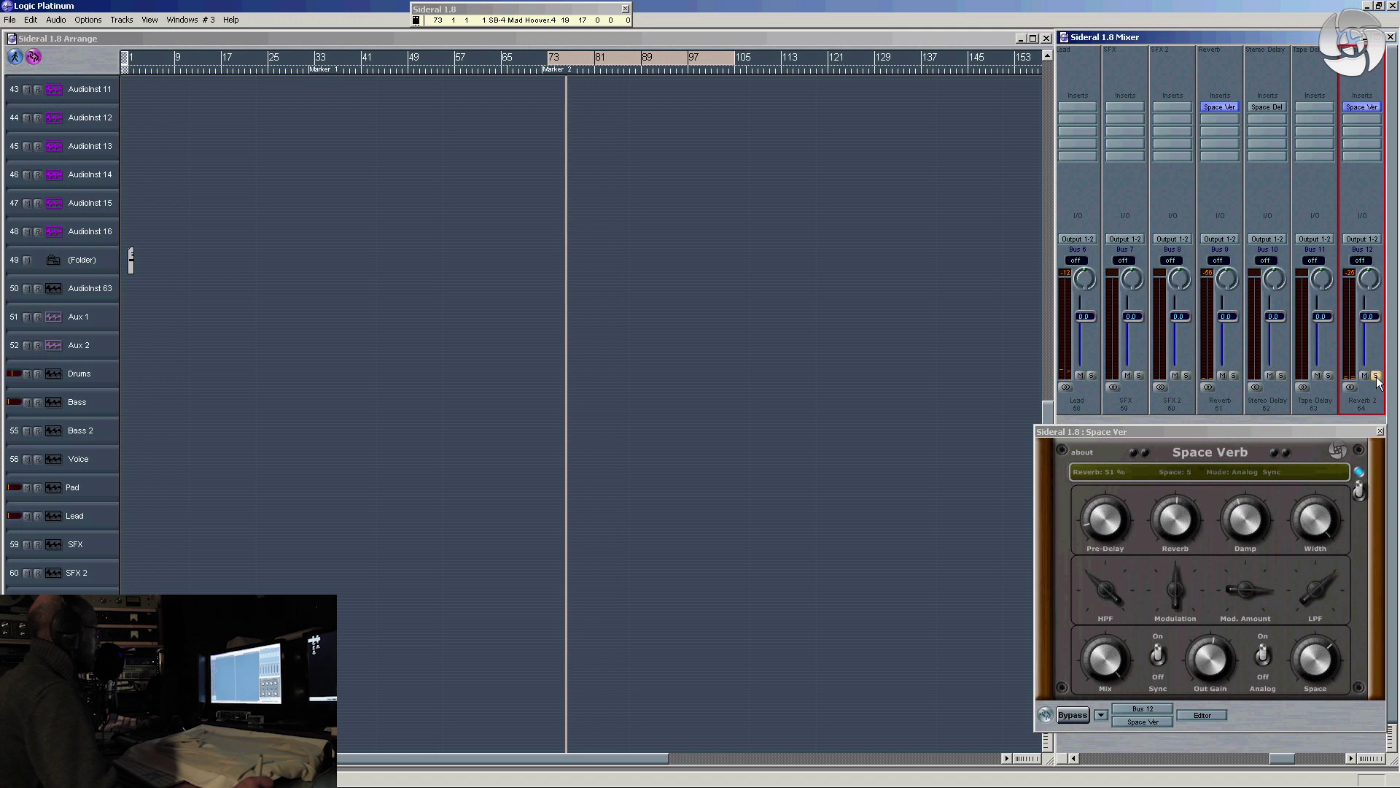
left_click_drag(1101, 587, 1106, 579)
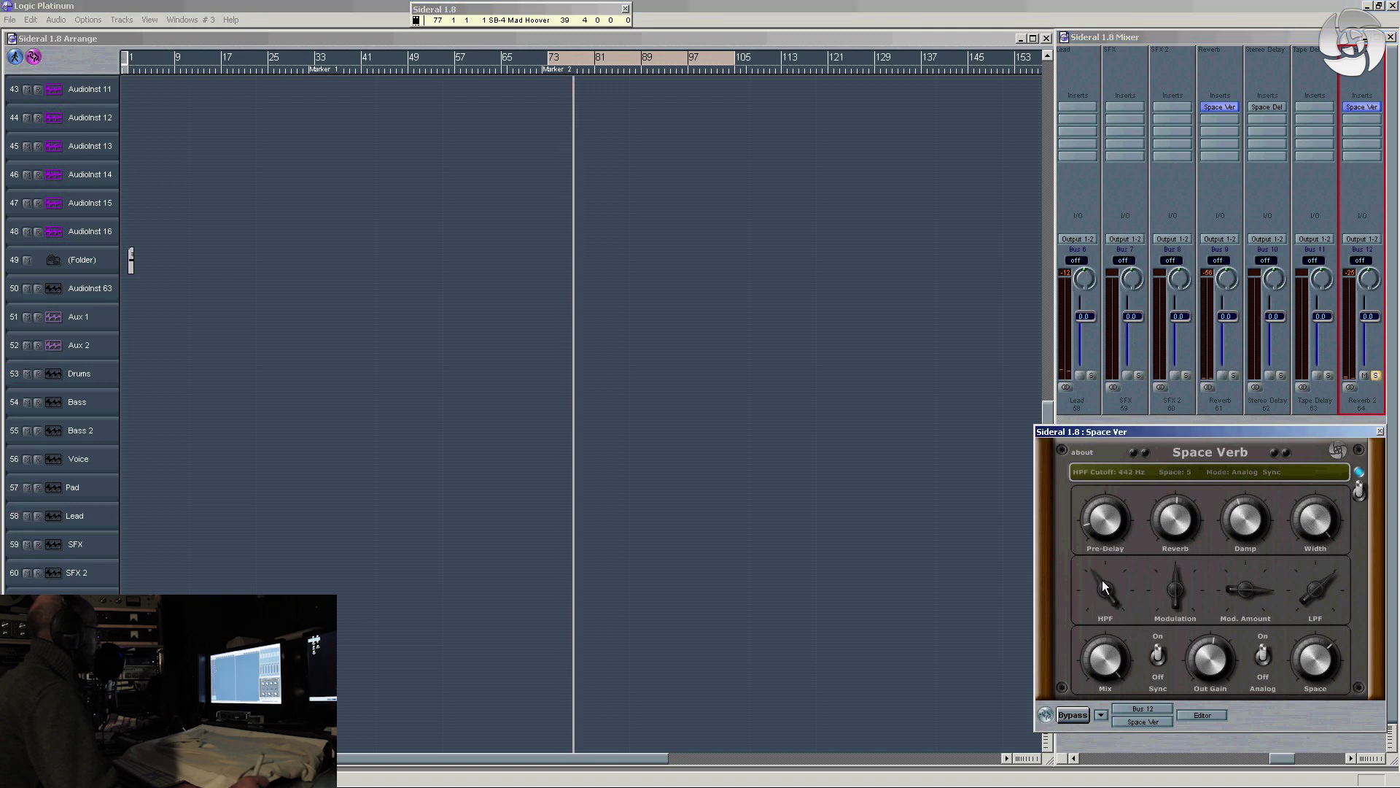
Set the Bus 12 Space Verb to about 10887 Hz LPF cutoff and 53 % Reverb, with the return unsoloed
mouse_move(1313, 595)
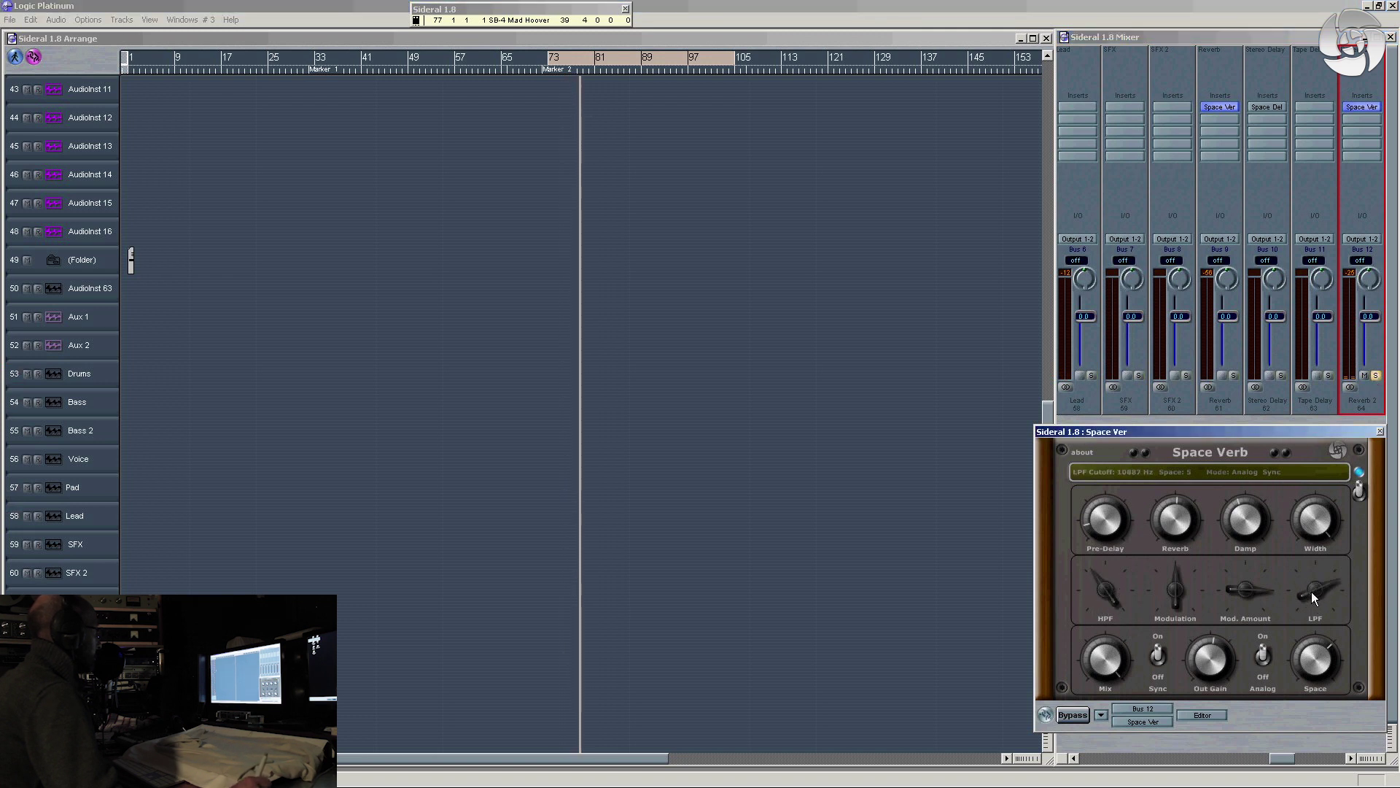
left_click(1375, 375)
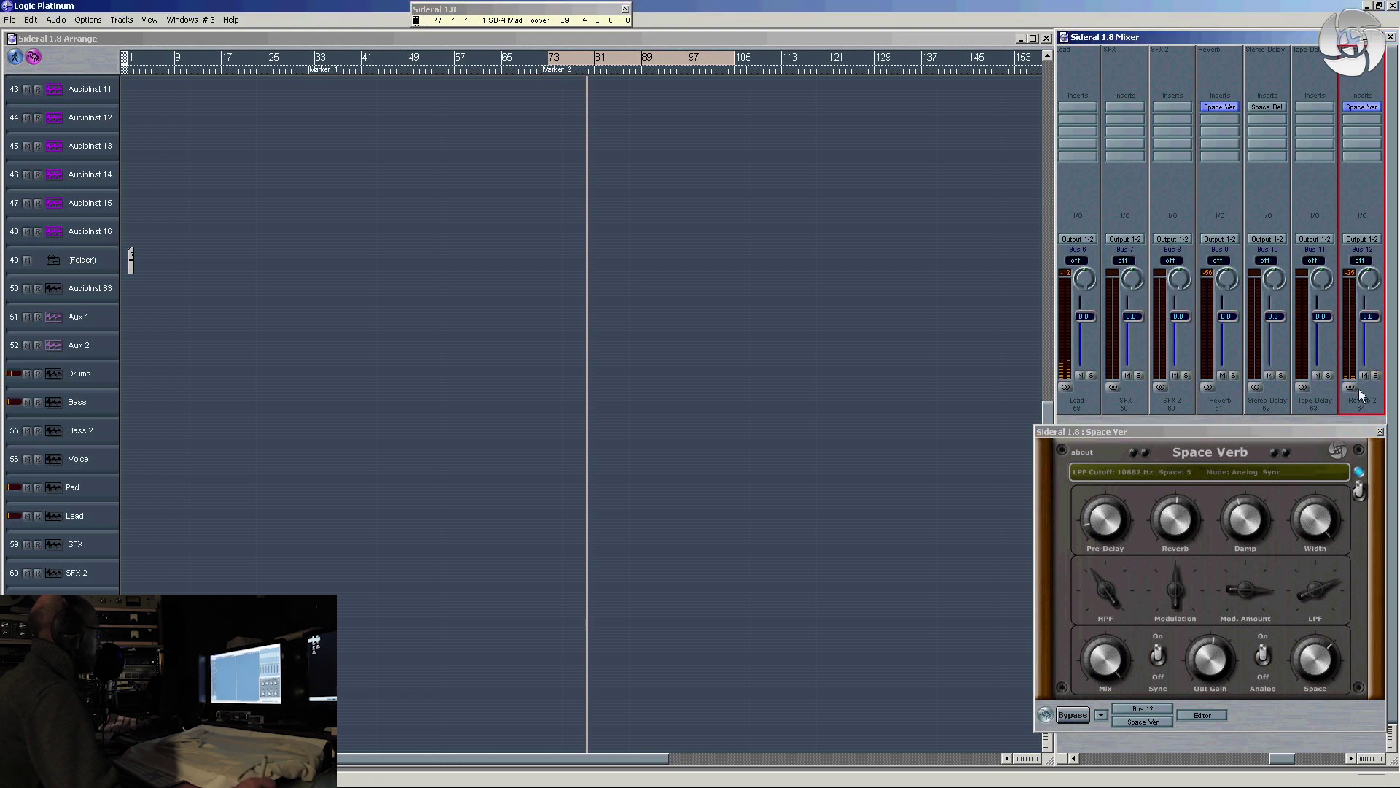
left_click_drag(1167, 526, 1168, 517)
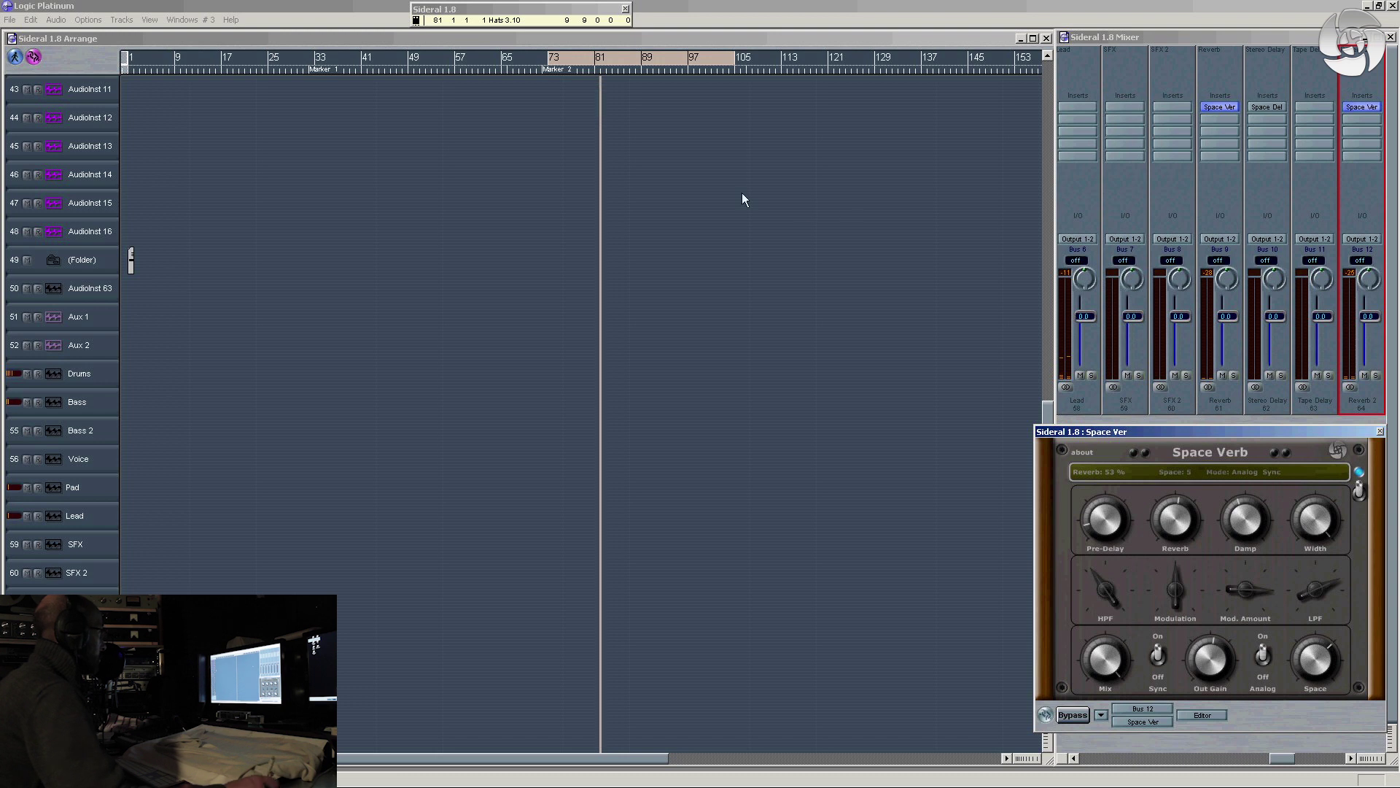
Return to the Lead 1 track, compare its Bus 12 send off and on, and set the send level to about -13.6
left_click_drag(321, 166, 391, 49)
left_click(231, 294)
left_click(68, 396)
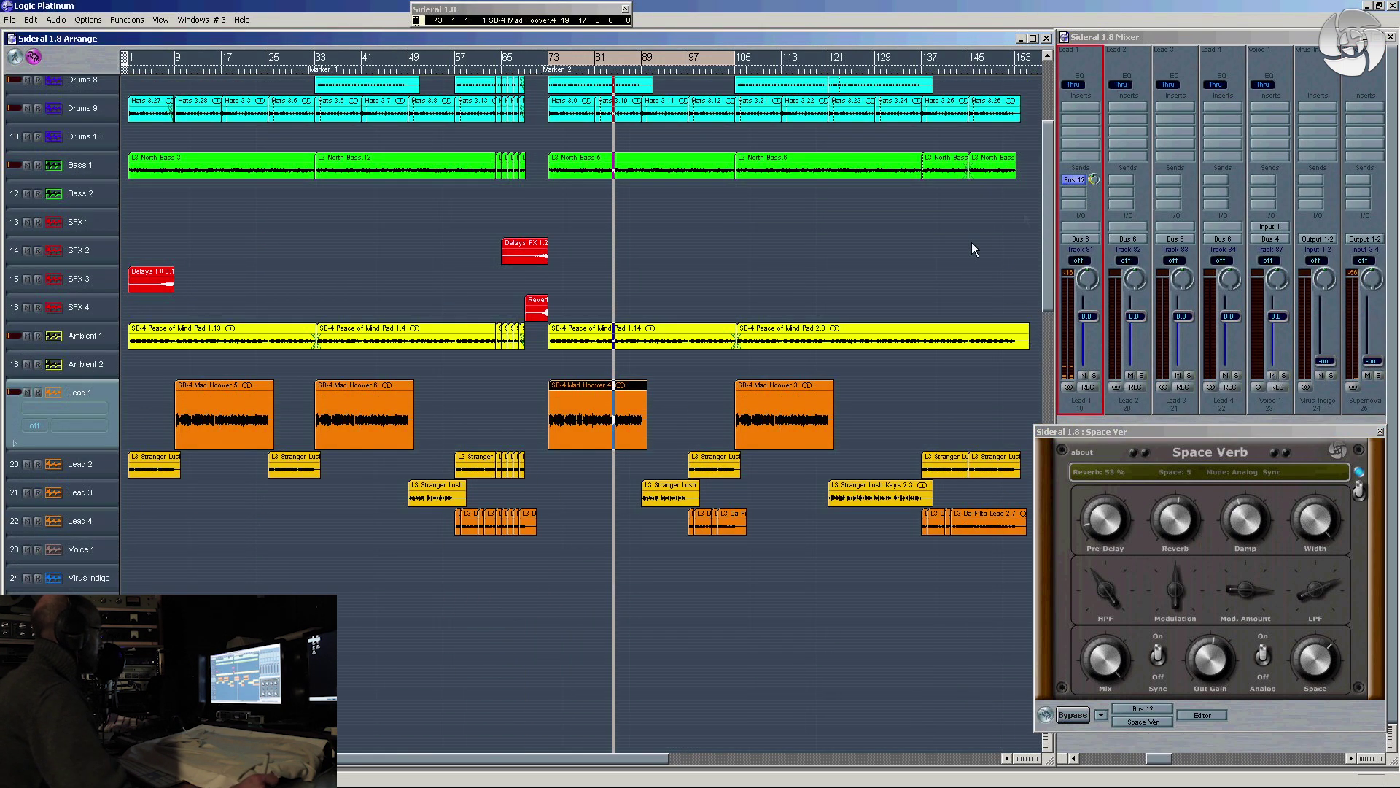
left_click(1079, 190)
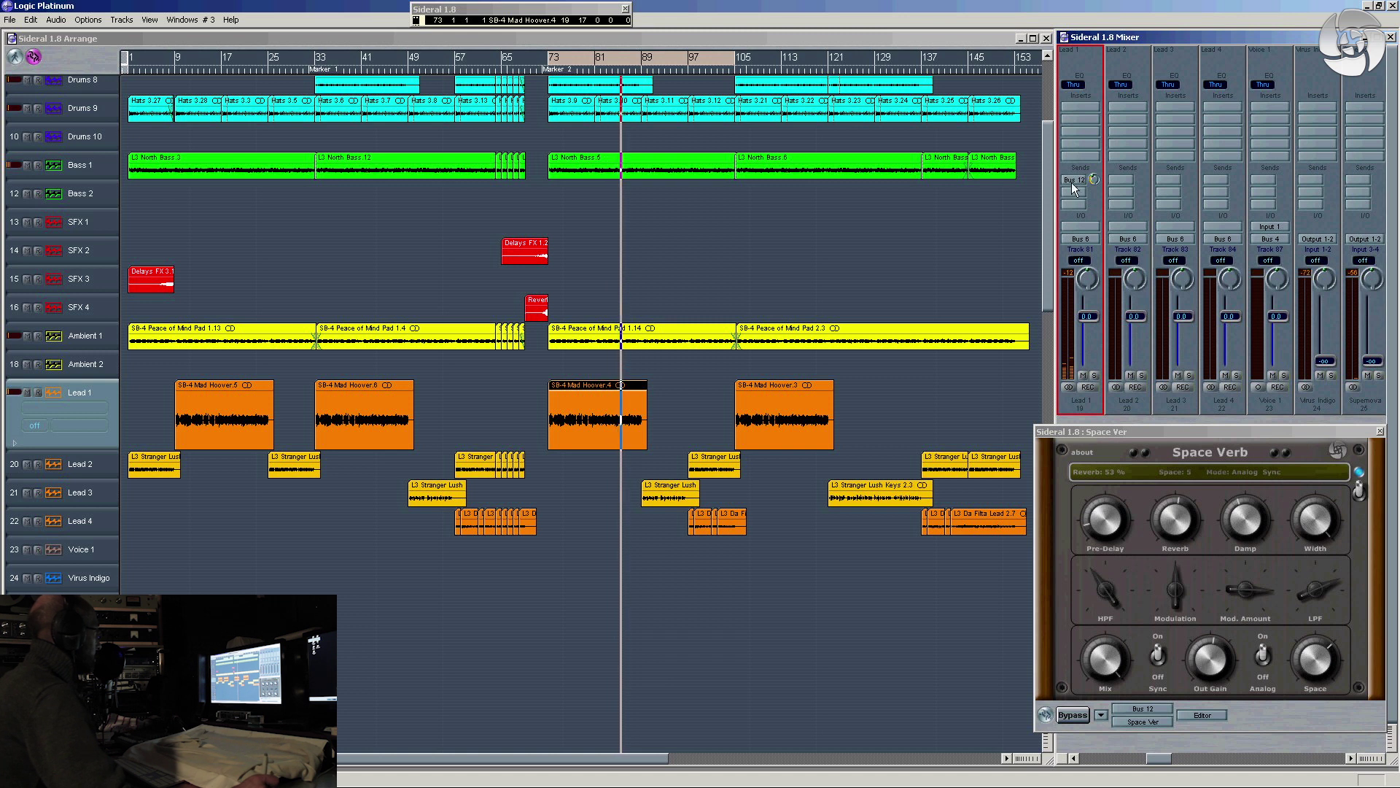
left_click_drag(1096, 182, 1093, 193)
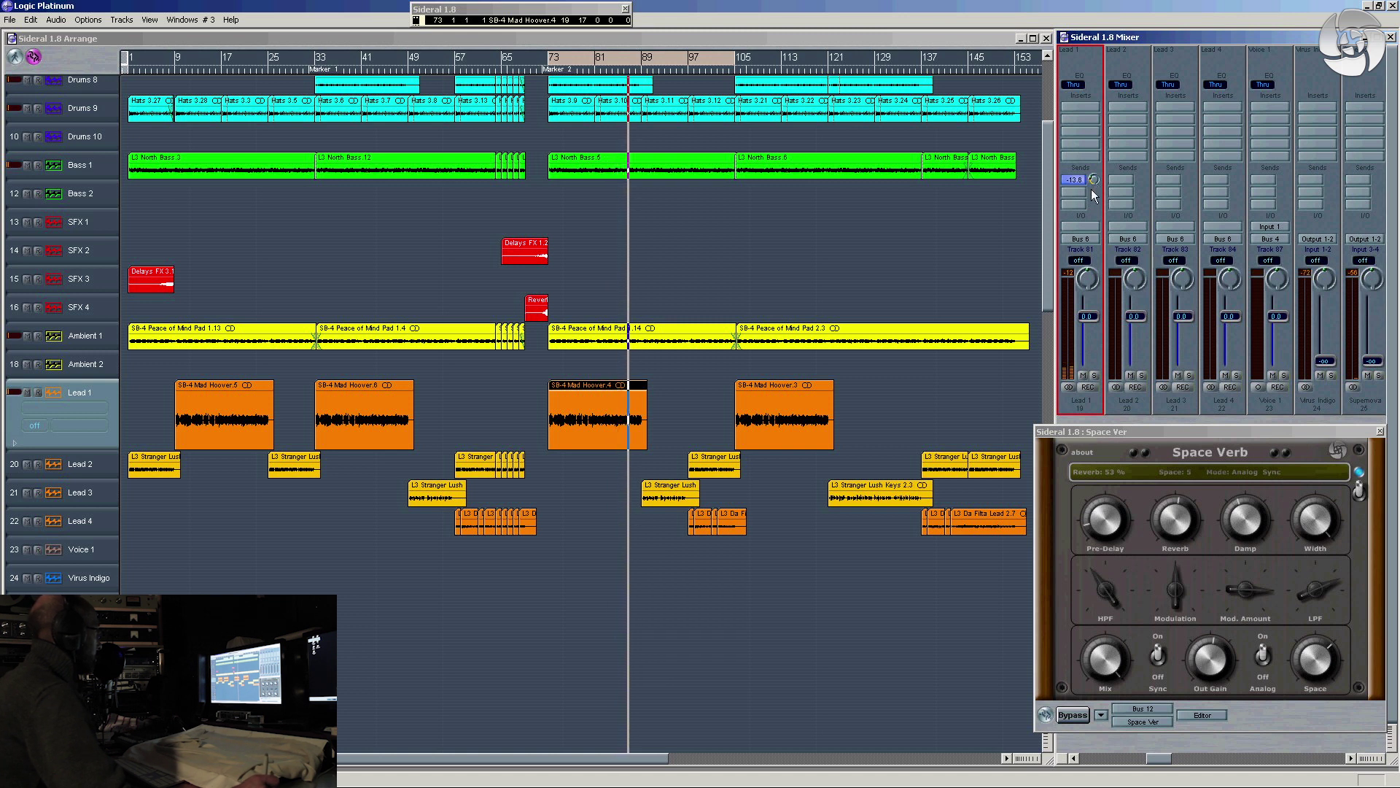
Try a lower volume on the Lead 1 channel fader, restore it to 0.0, and replay the lead section
left_click_drag(1091, 316, 1091, 319)
left_click(1093, 375)
left_click(1087, 318, "alt")
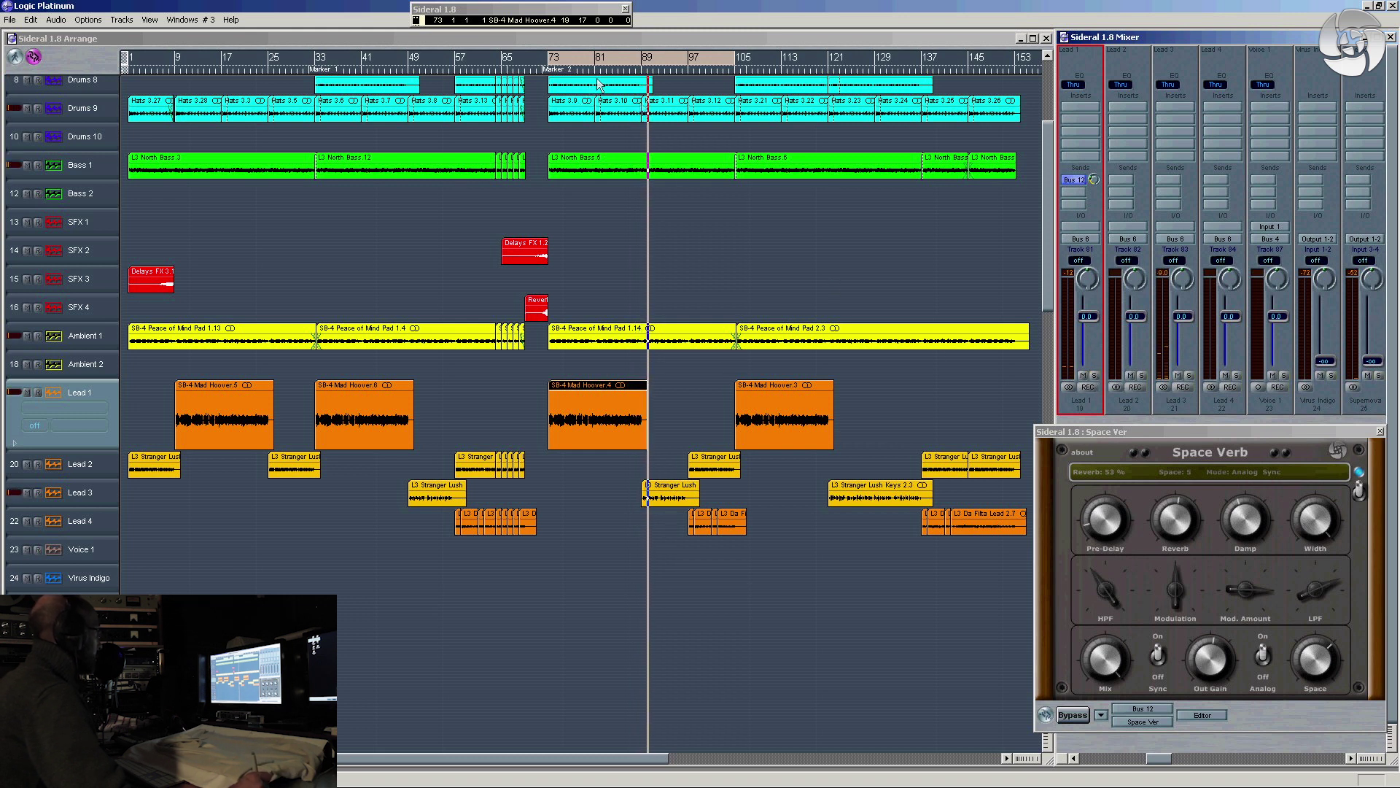
left_click(575, 58)
left_click(536, 70)
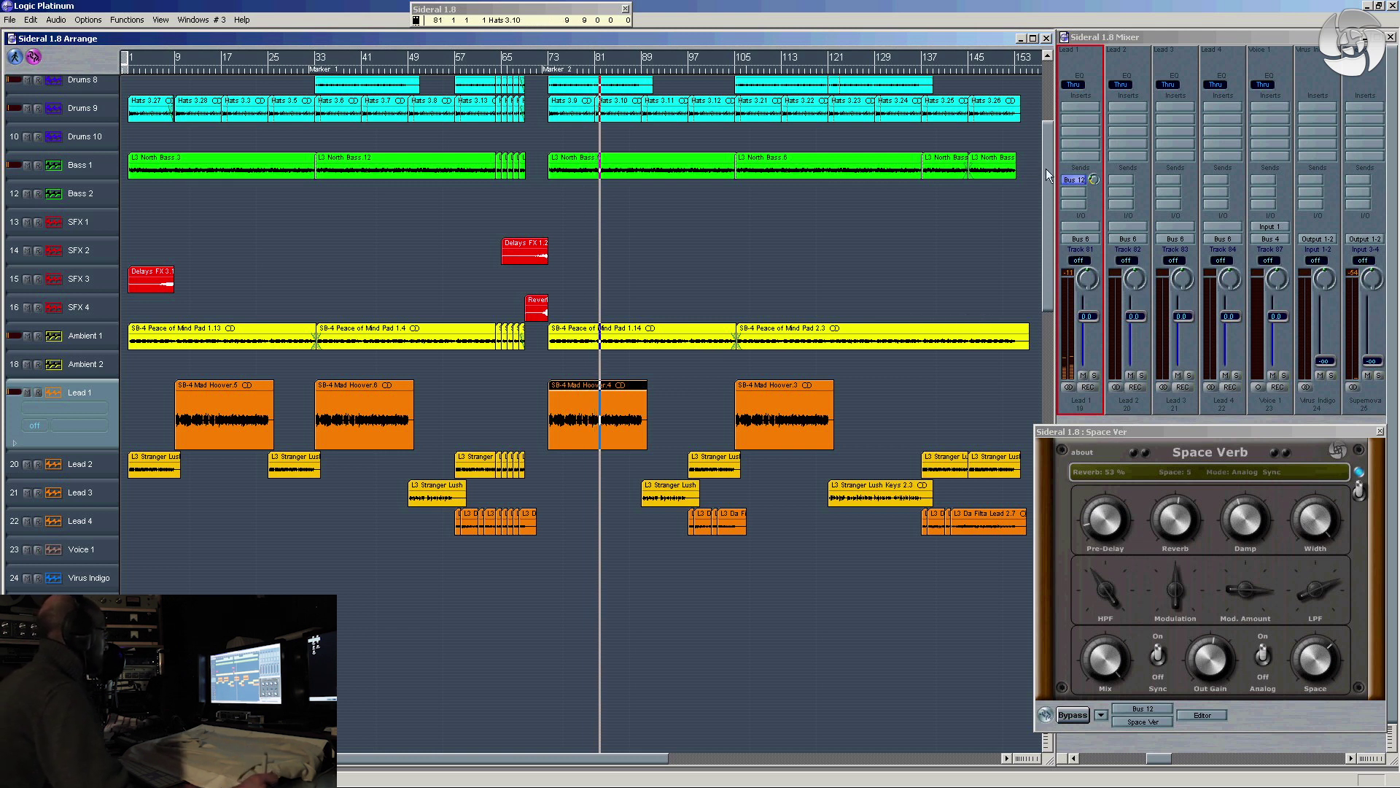
Add a Bus 13 send in Lead 1's second send slot and set its level to about -19
left_click(1075, 180)
mouse_move(1087, 272)
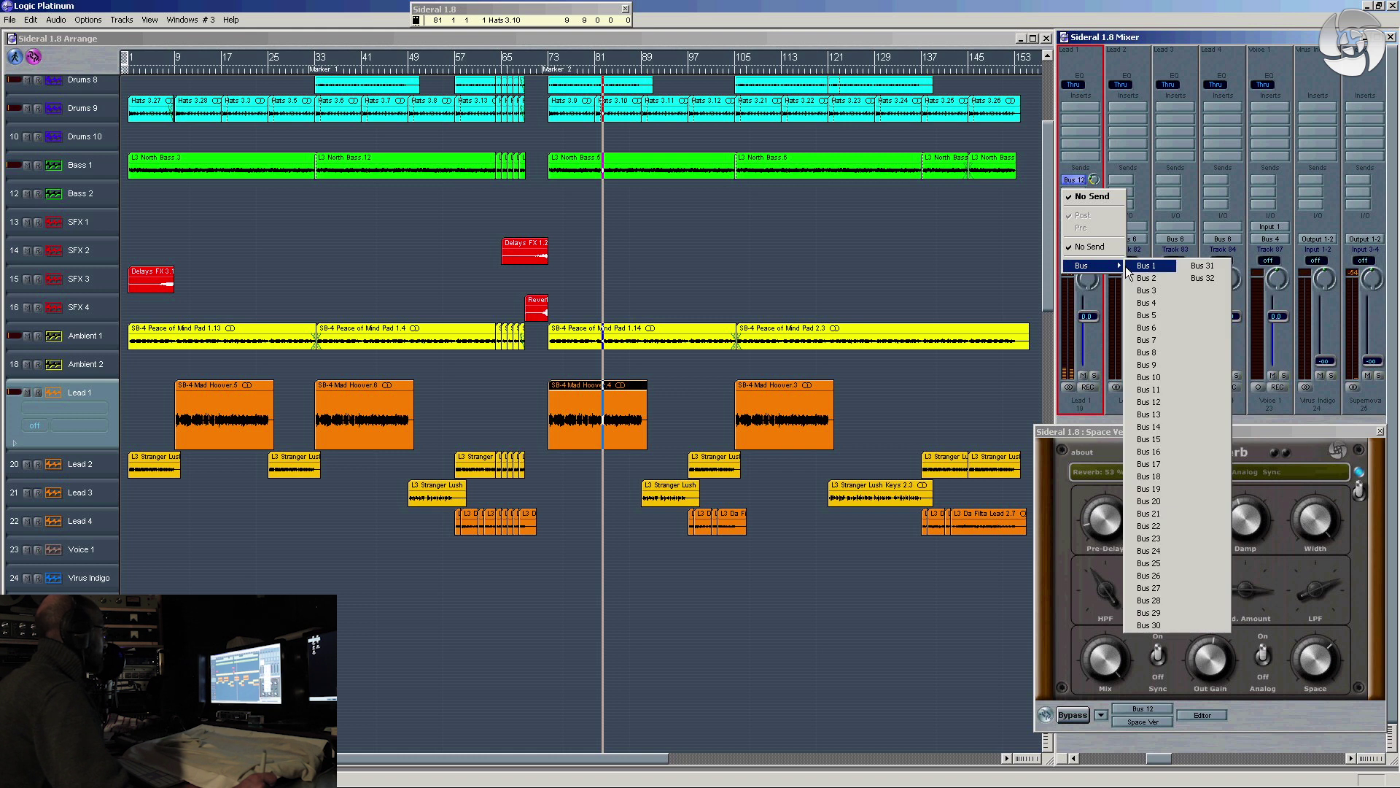
left_click(1167, 417)
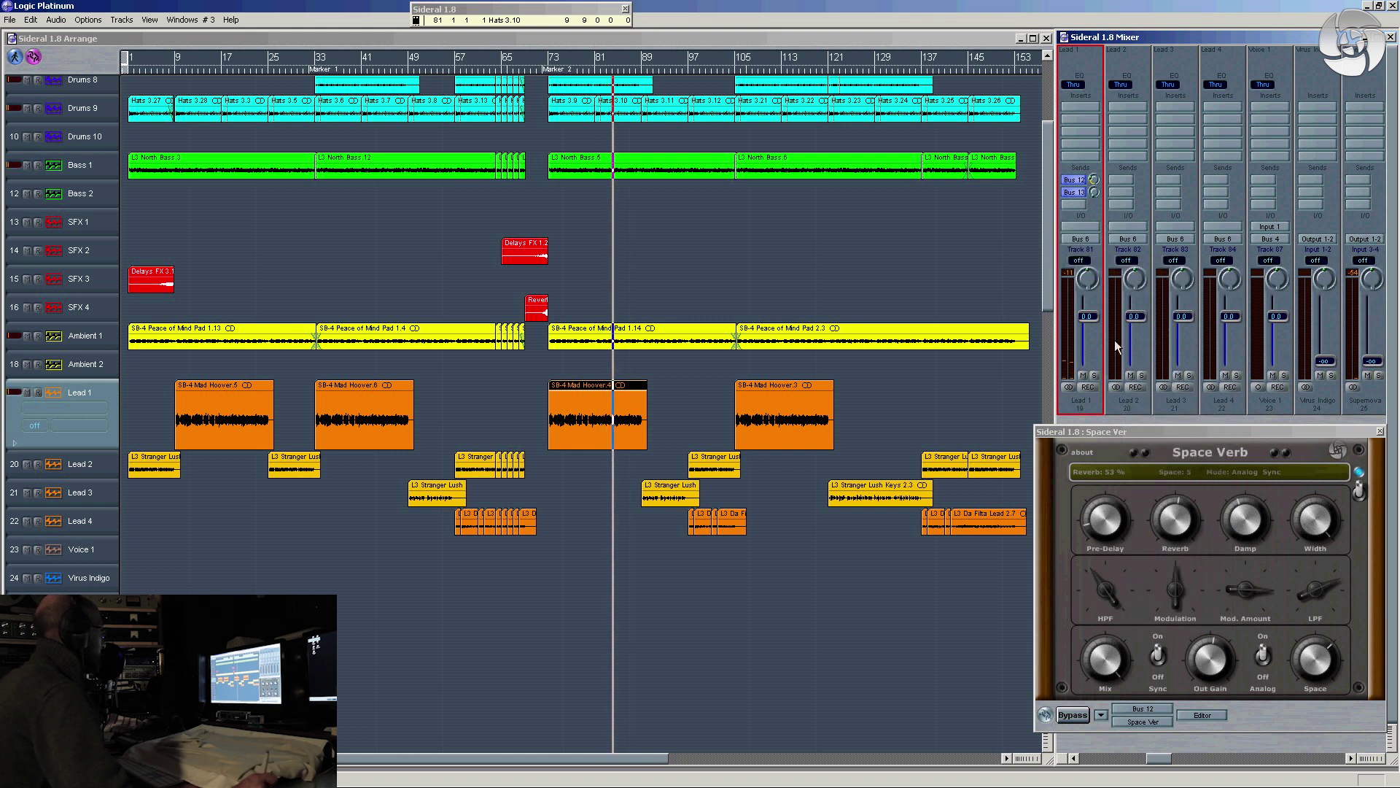
mouse_move(1094, 192)
left_mouse_down()
mouse_move(1113, 164)
mouse_move(1091, 191)
left_mouse_up()
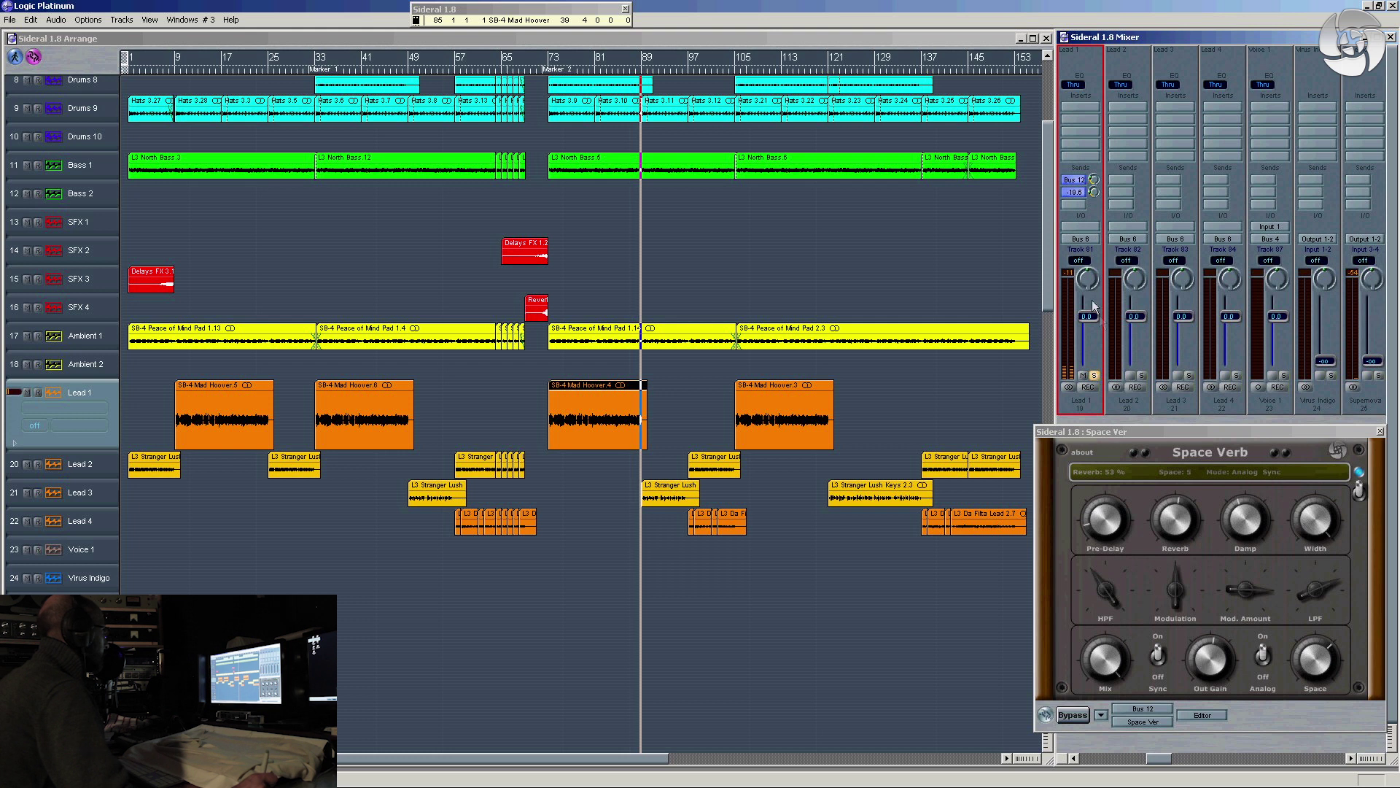
Replay soloed Lead 1 from about bar 73, switching its two sends off and on to compare, and unsolo the channel
left_click(565, 58)
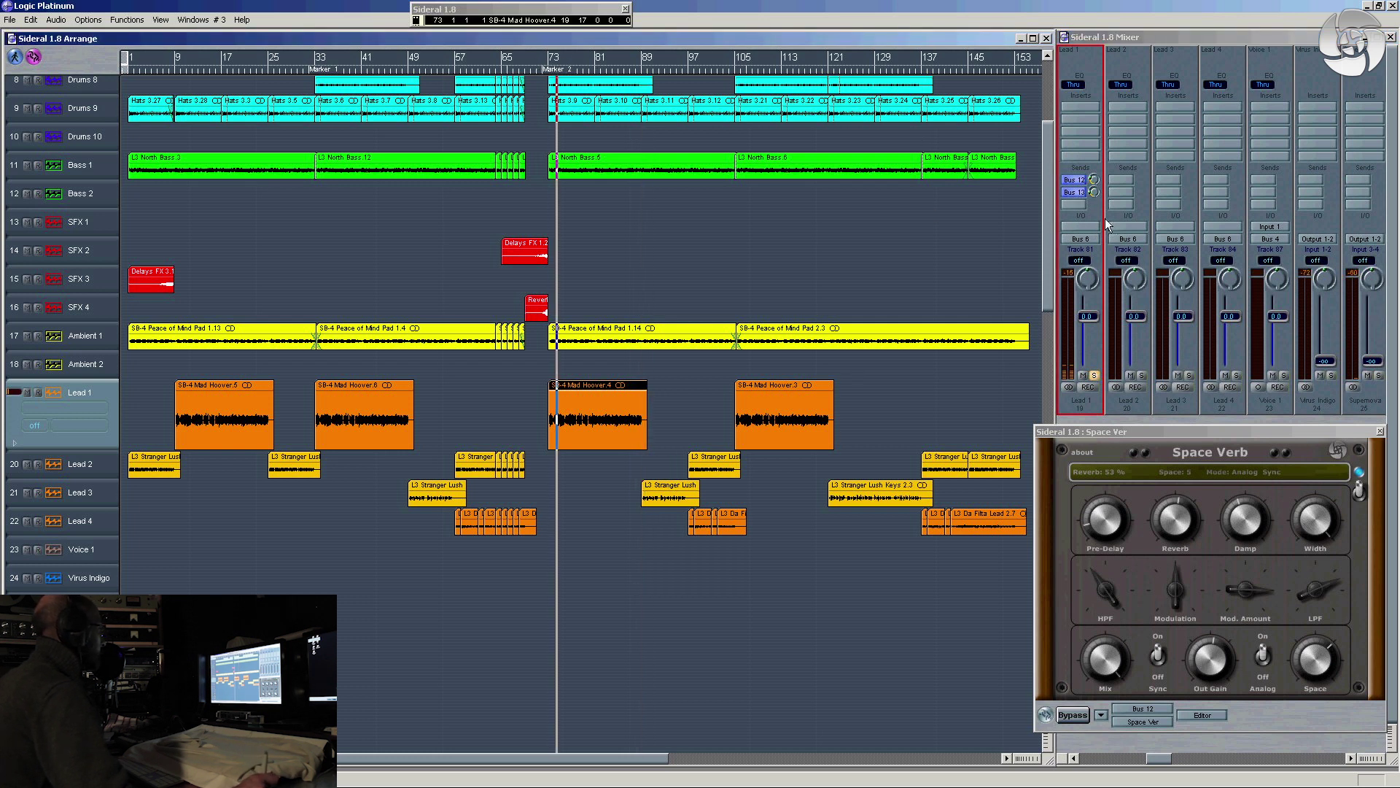
left_click(1076, 192)
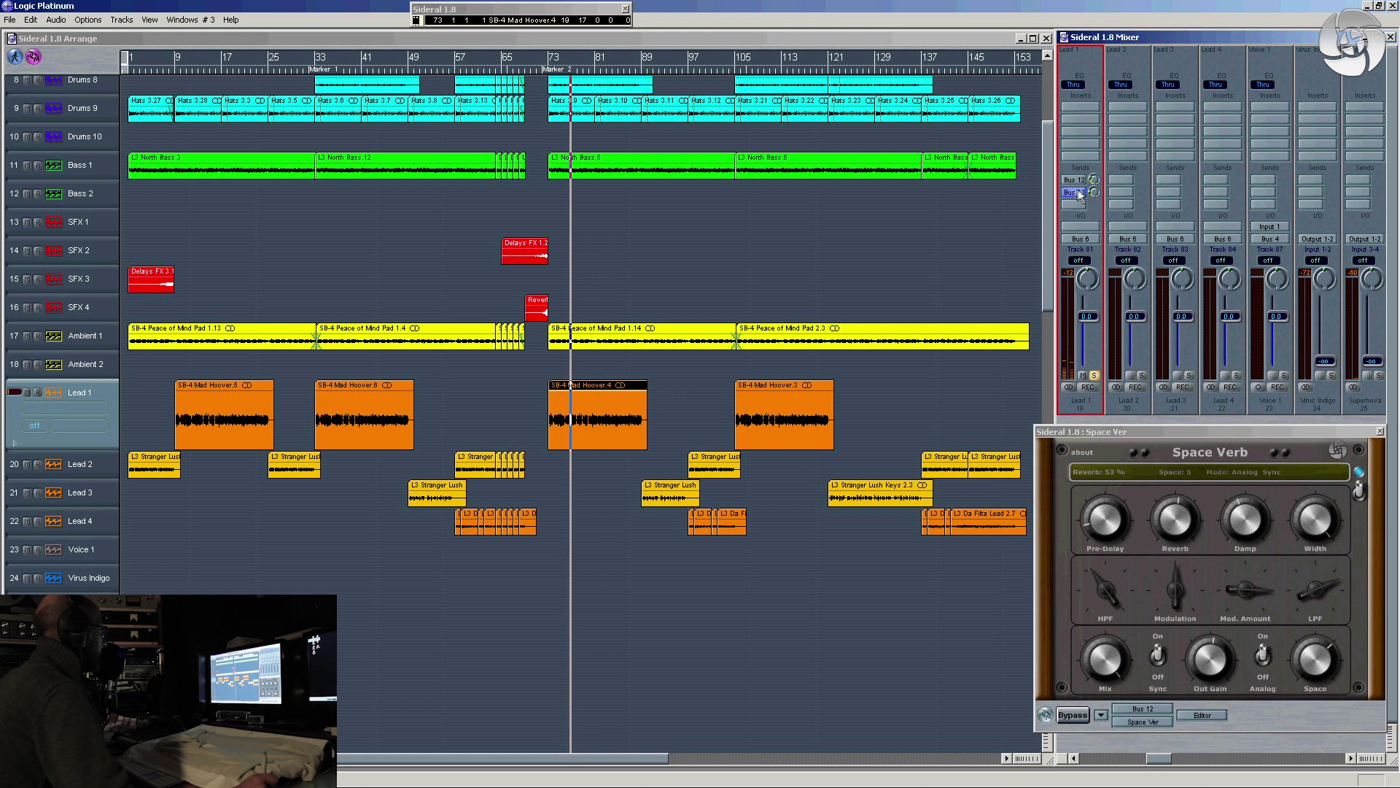
left_click(1075, 180)
left_click(1094, 376)
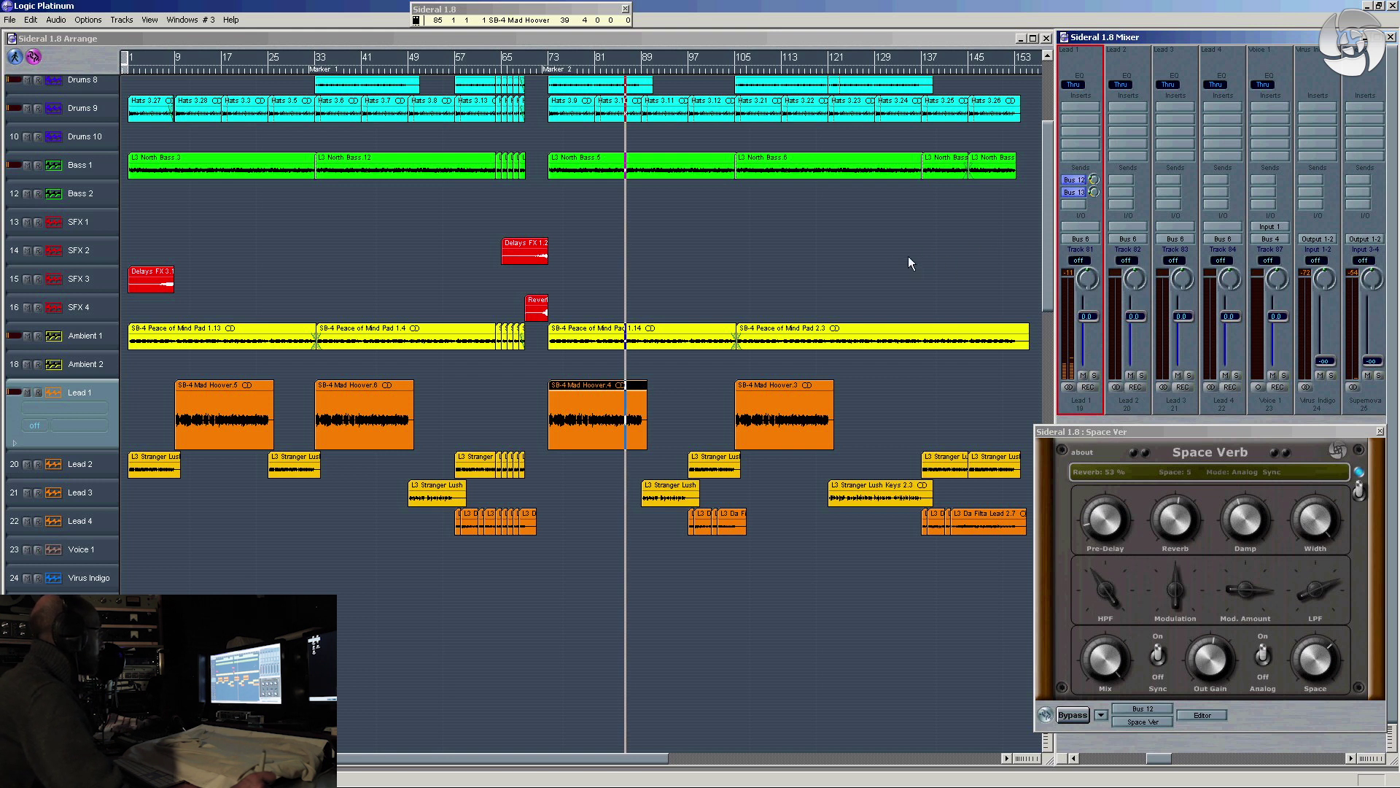
Add a Bus 13 send to Lead 3 at about -14 while soloed, and replay its part in the full mix
left_click(73, 495)
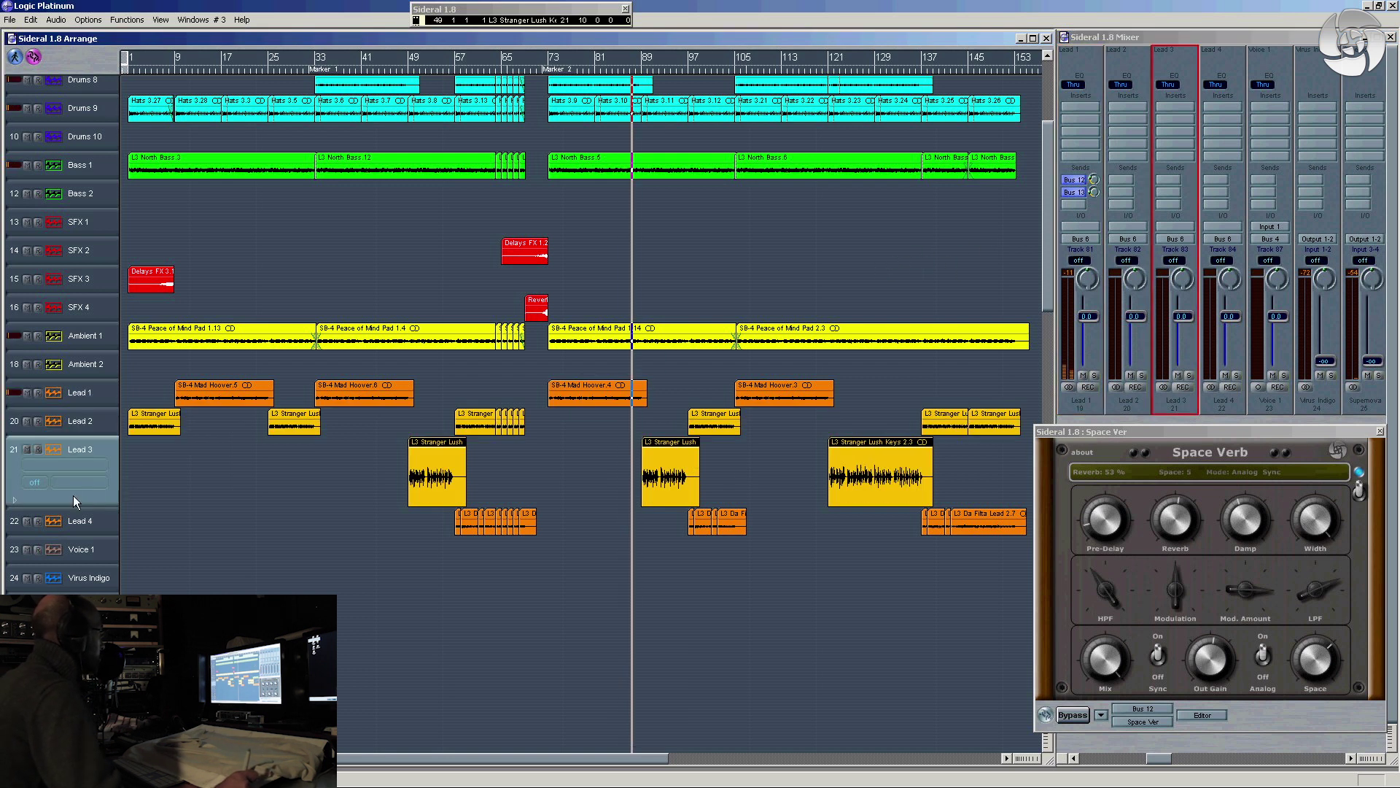
left_click(1190, 374)
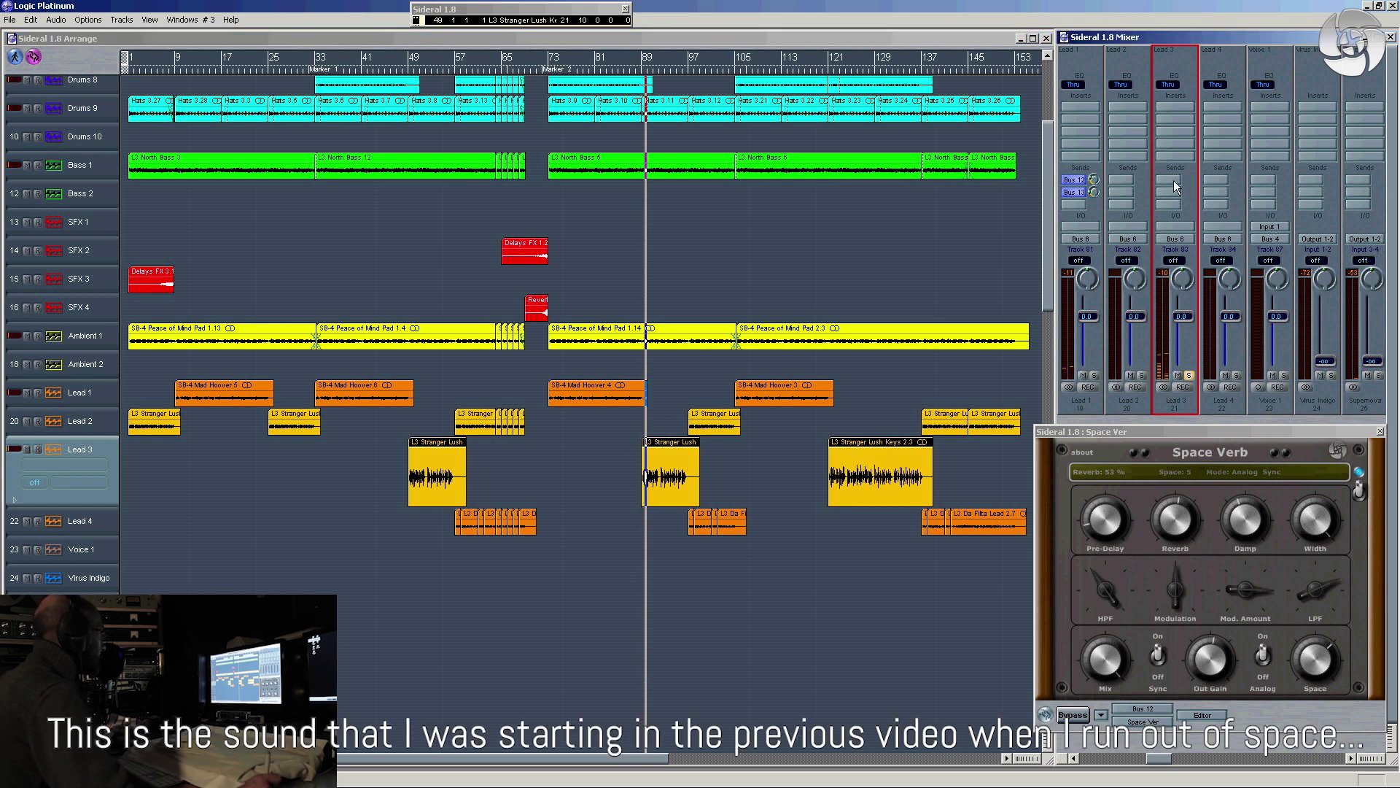
mouse_move(1217, 259)
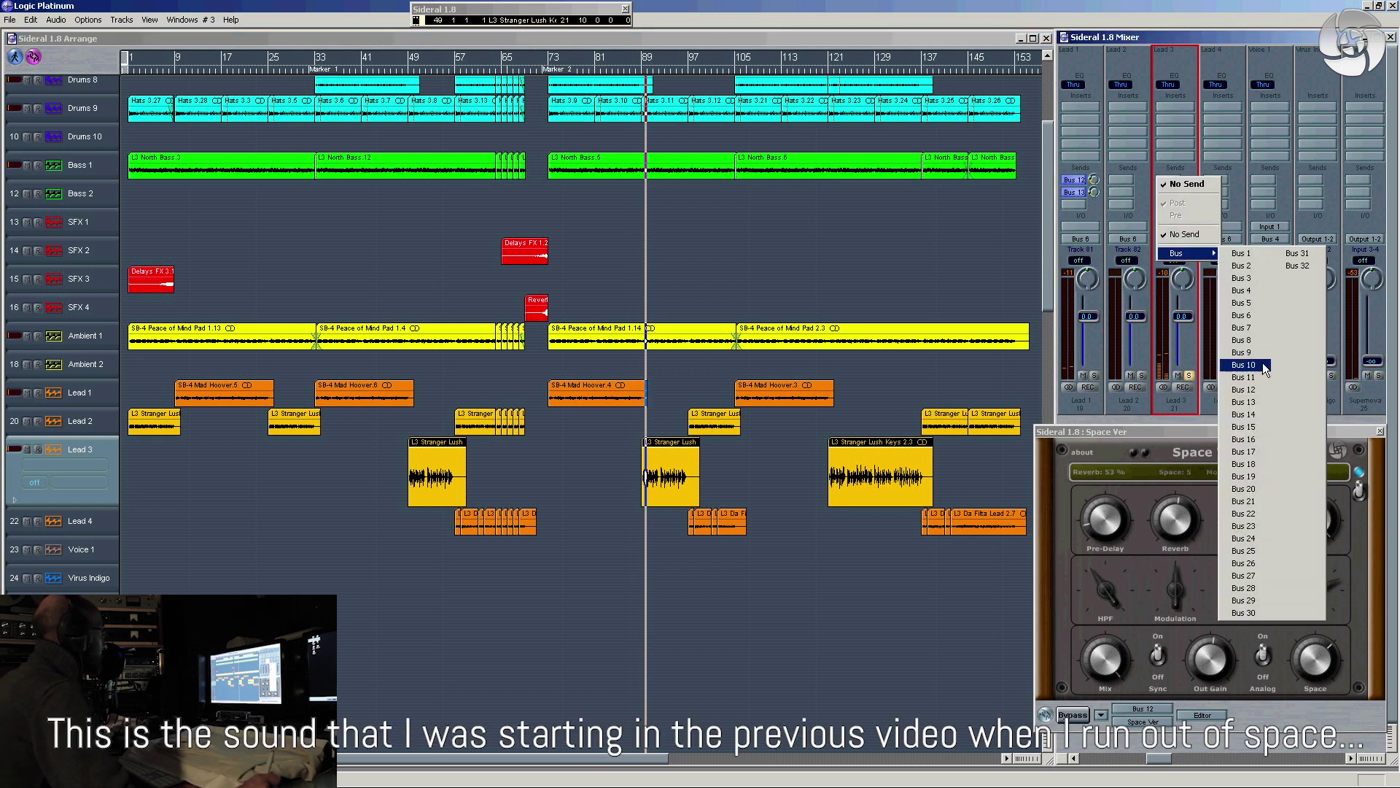
left_click(1259, 404)
left_click_drag(1196, 181, 1199, 145)
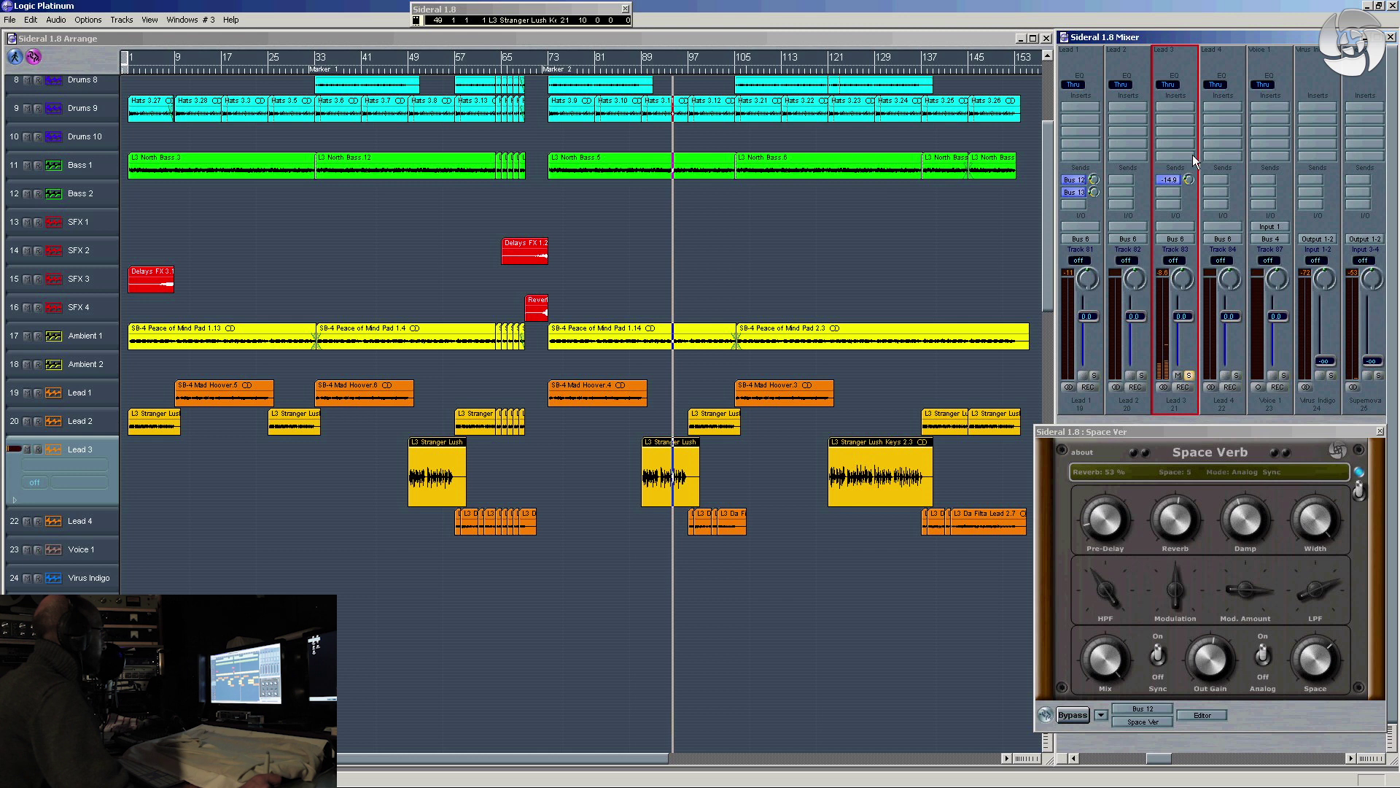
left_click(1189, 375)
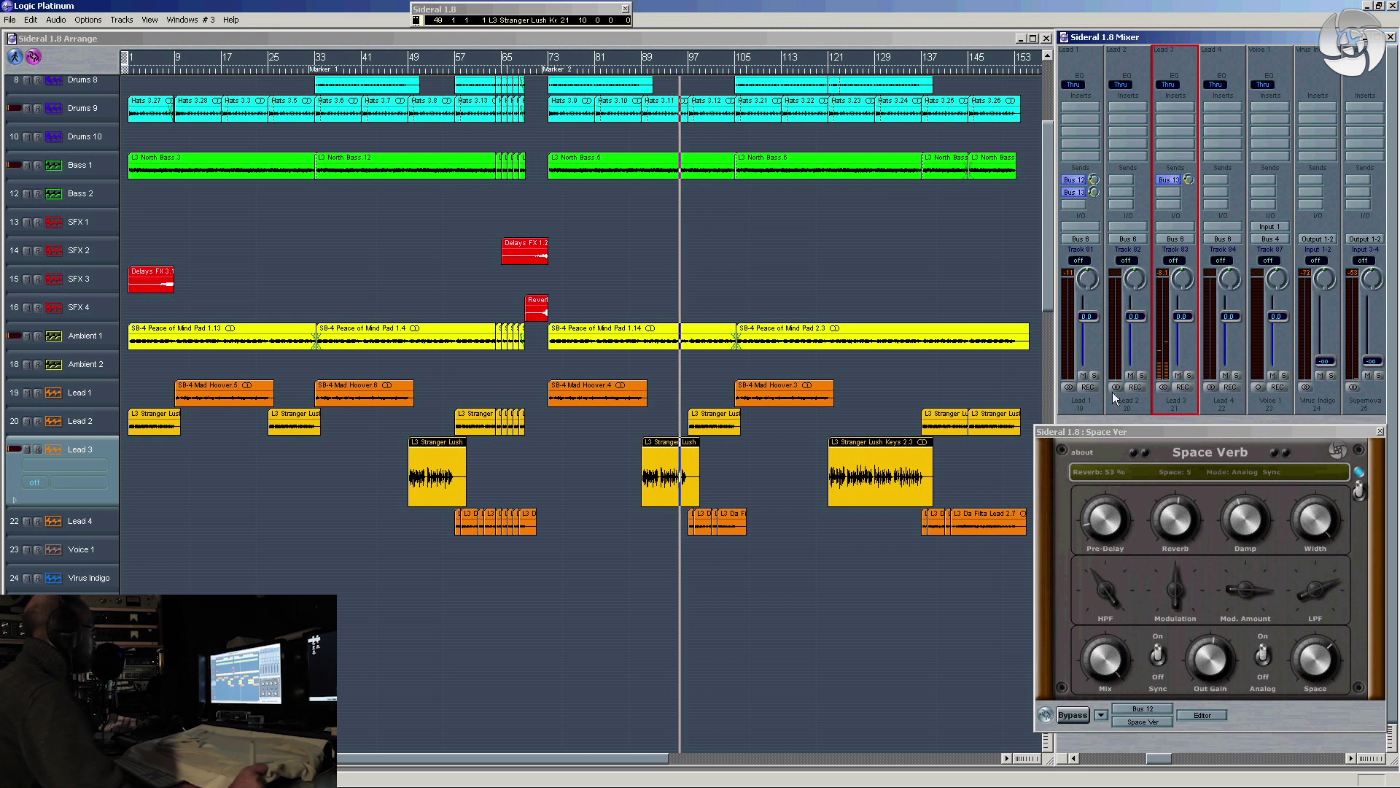
left_click(632, 71)
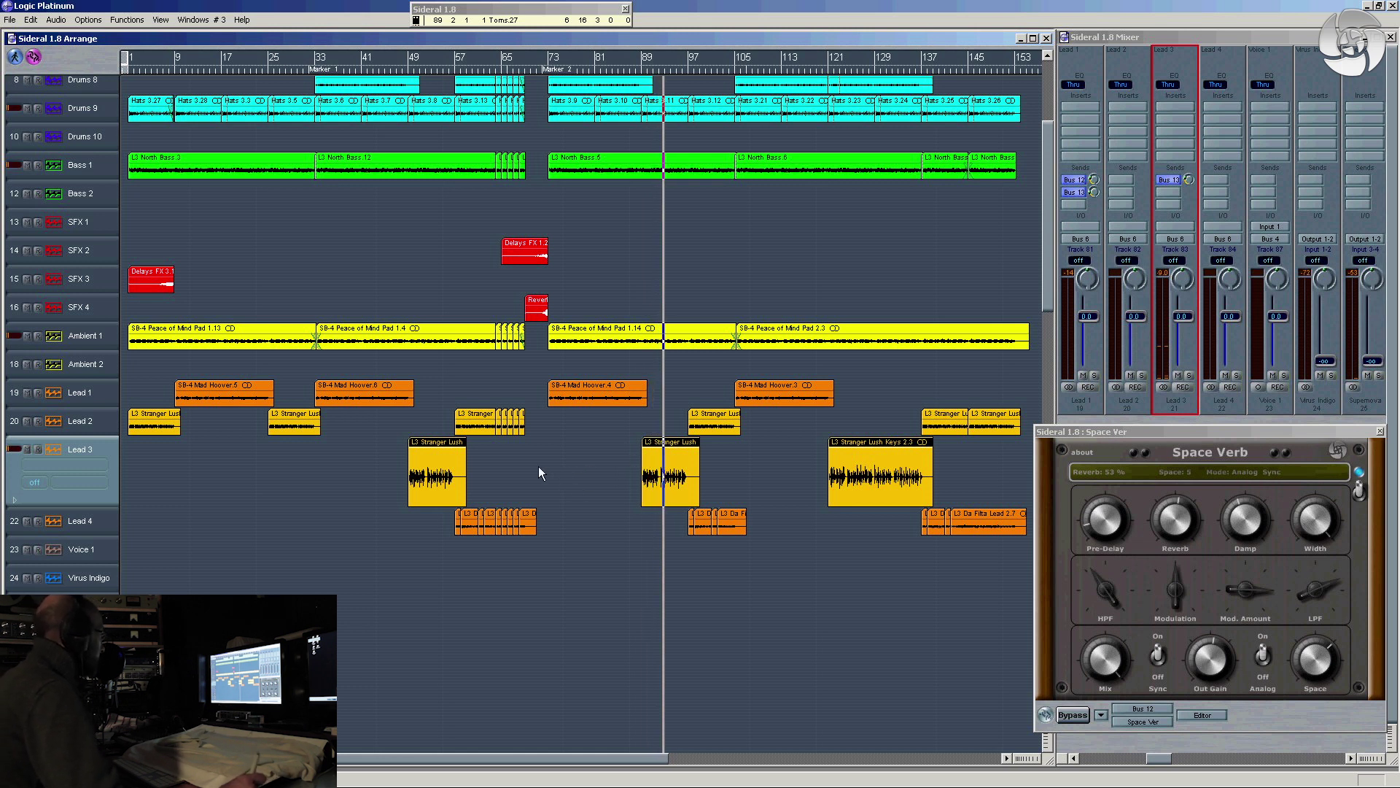
Solo Lead 2 and add a Bus 13 send in its second send slot at about -17.4
left_click(79, 420)
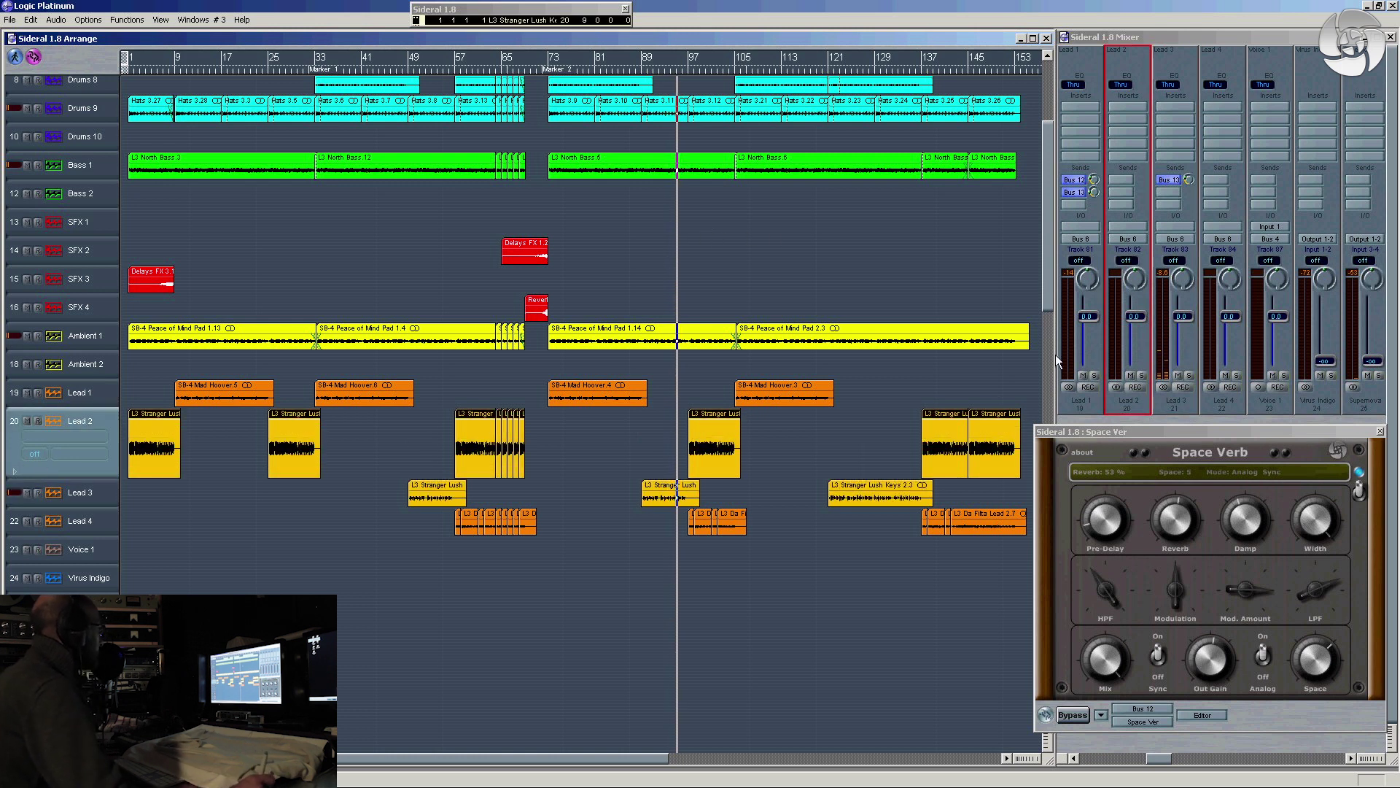
left_click(1143, 376)
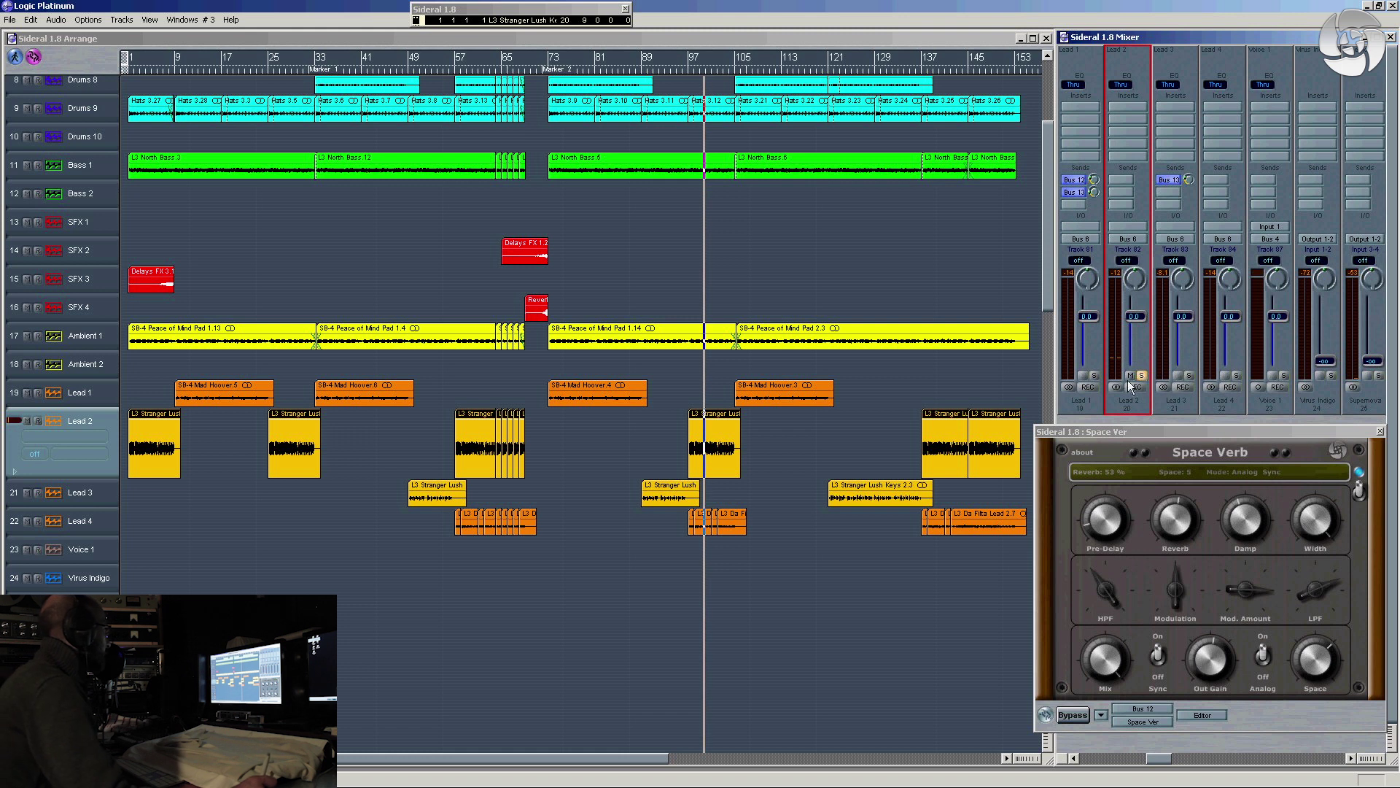
left_click(1124, 190)
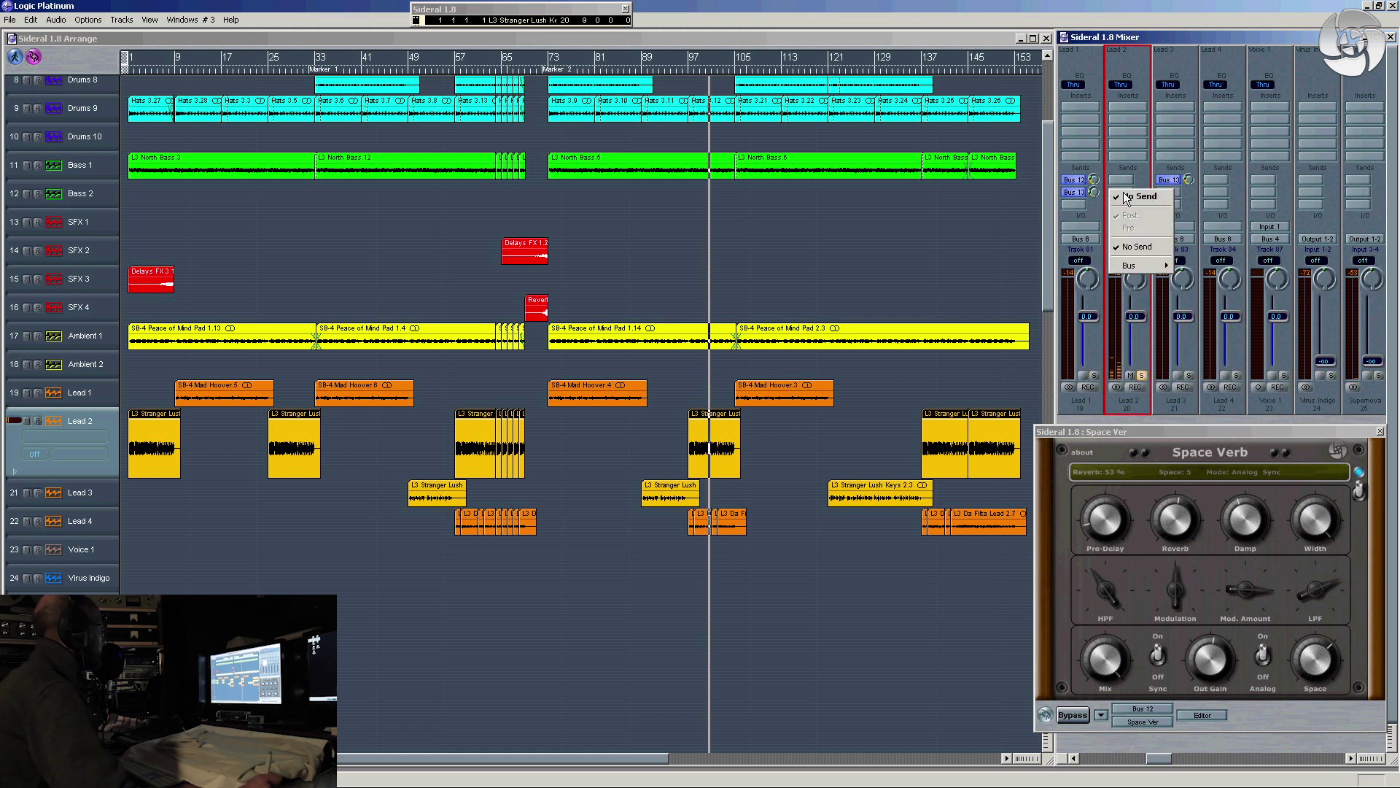
mouse_move(1173, 270)
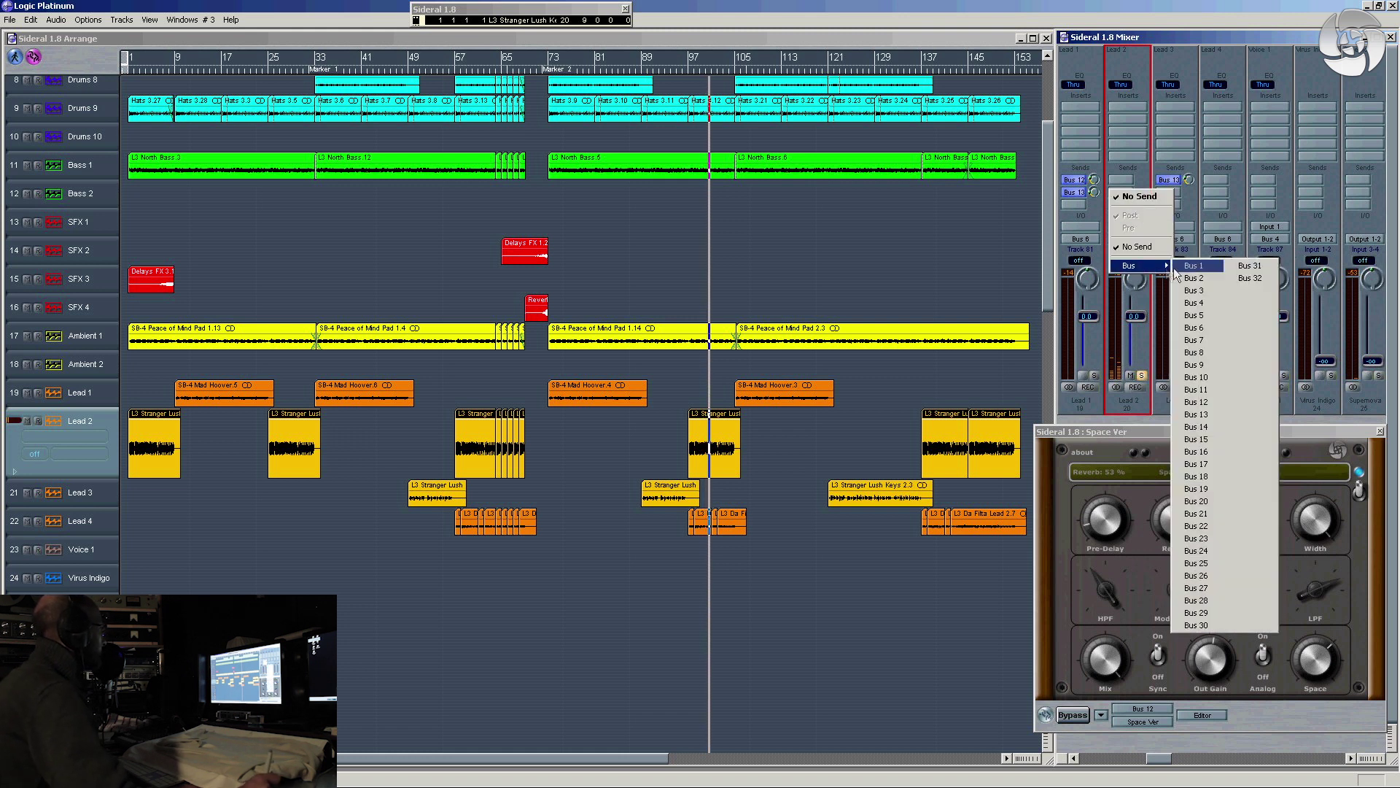
left_click(1192, 413)
mouse_move(1150, 168)
left_mouse_down()
mouse_move(1159, 155)
mouse_move(1146, 166)
left_mouse_up()
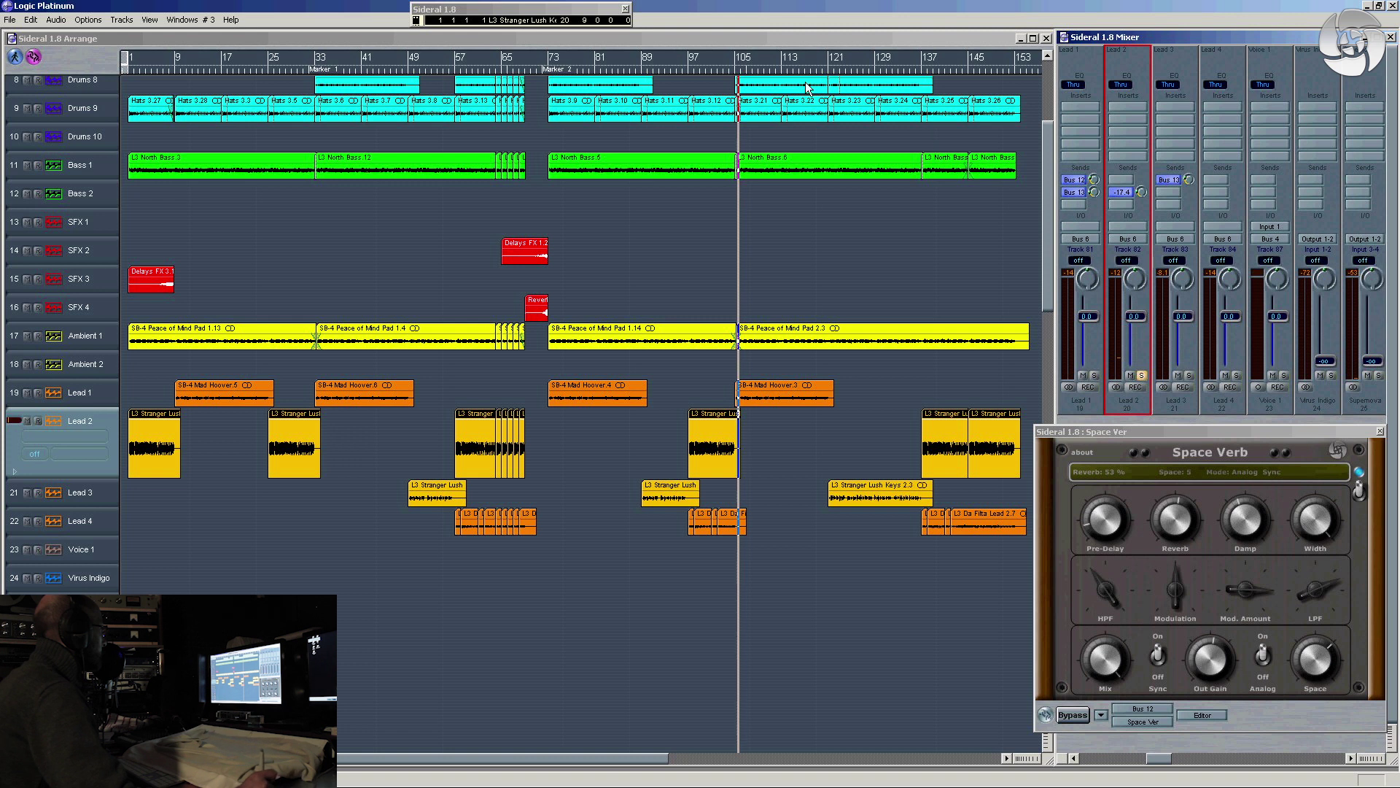
Add a Bus 12 send in Lead 2's first slot at about -15.4, and replay the part from bar 97 unsoloed
left_click(688, 72)
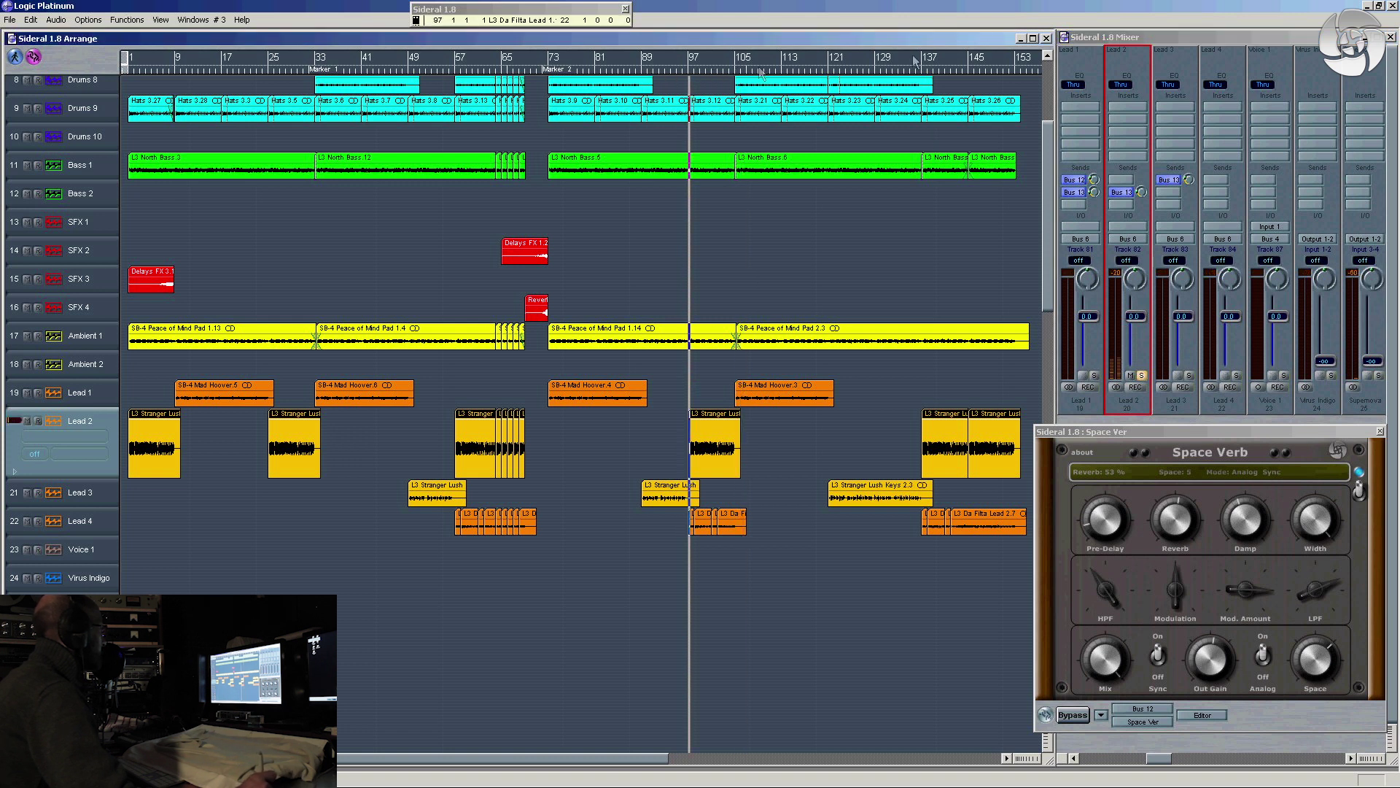
left_click(1128, 180)
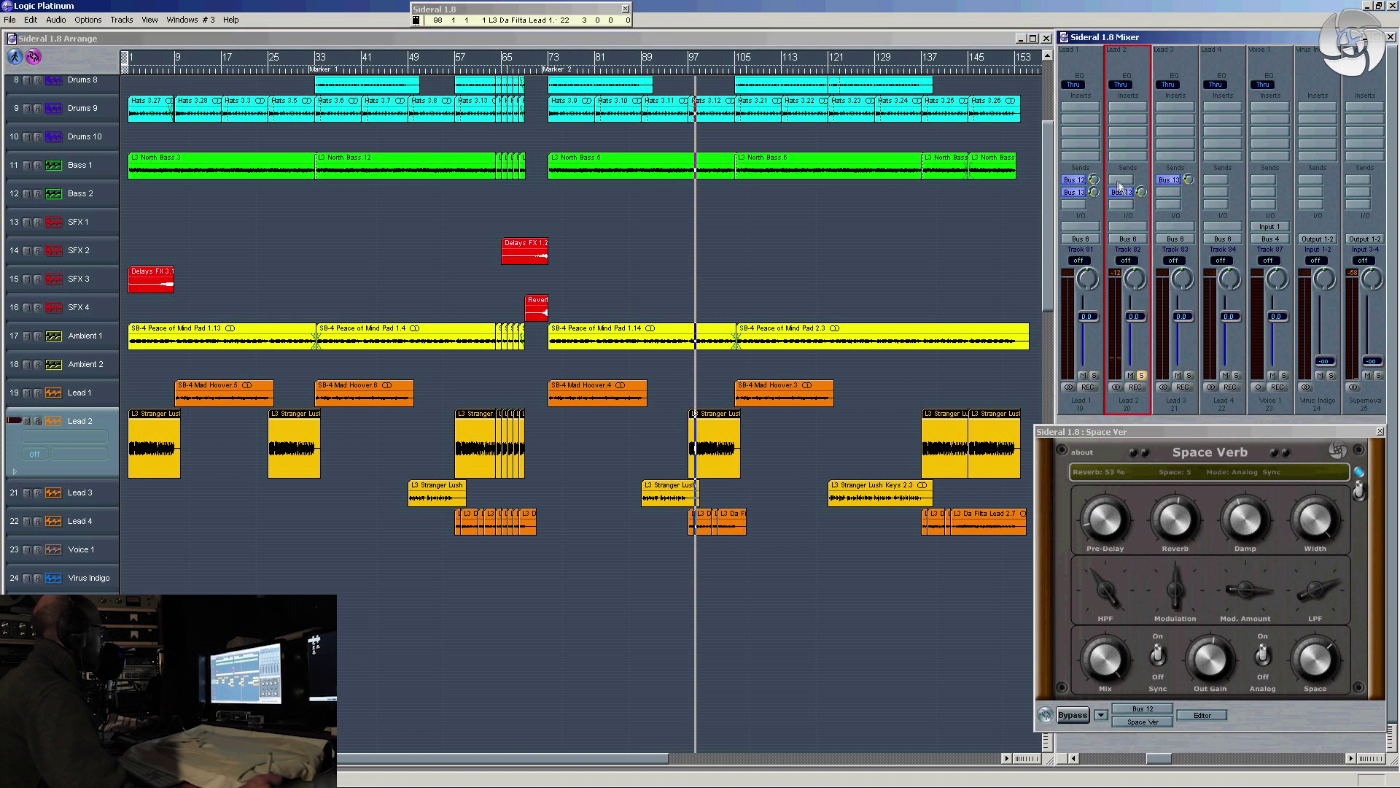
mouse_move(1168, 261)
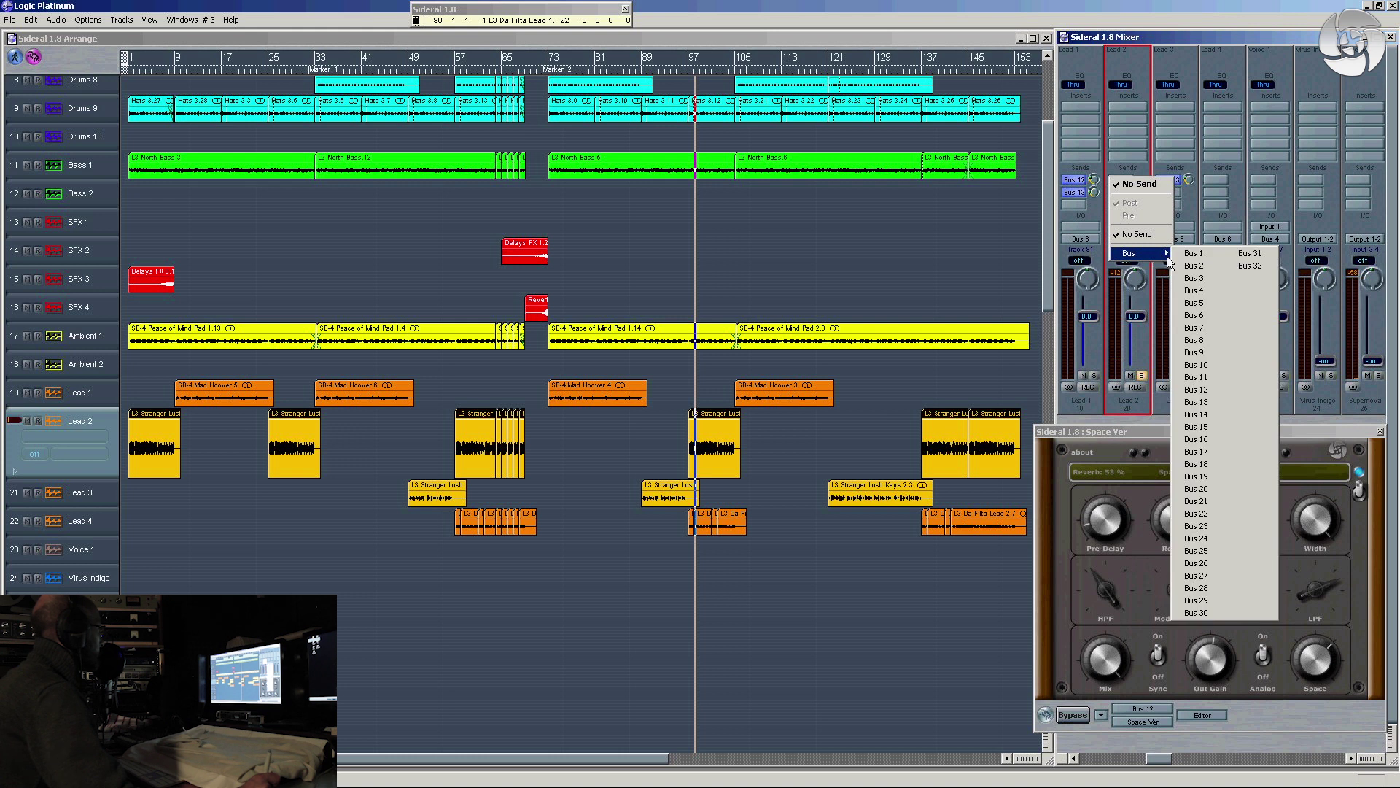
left_click(1196, 393)
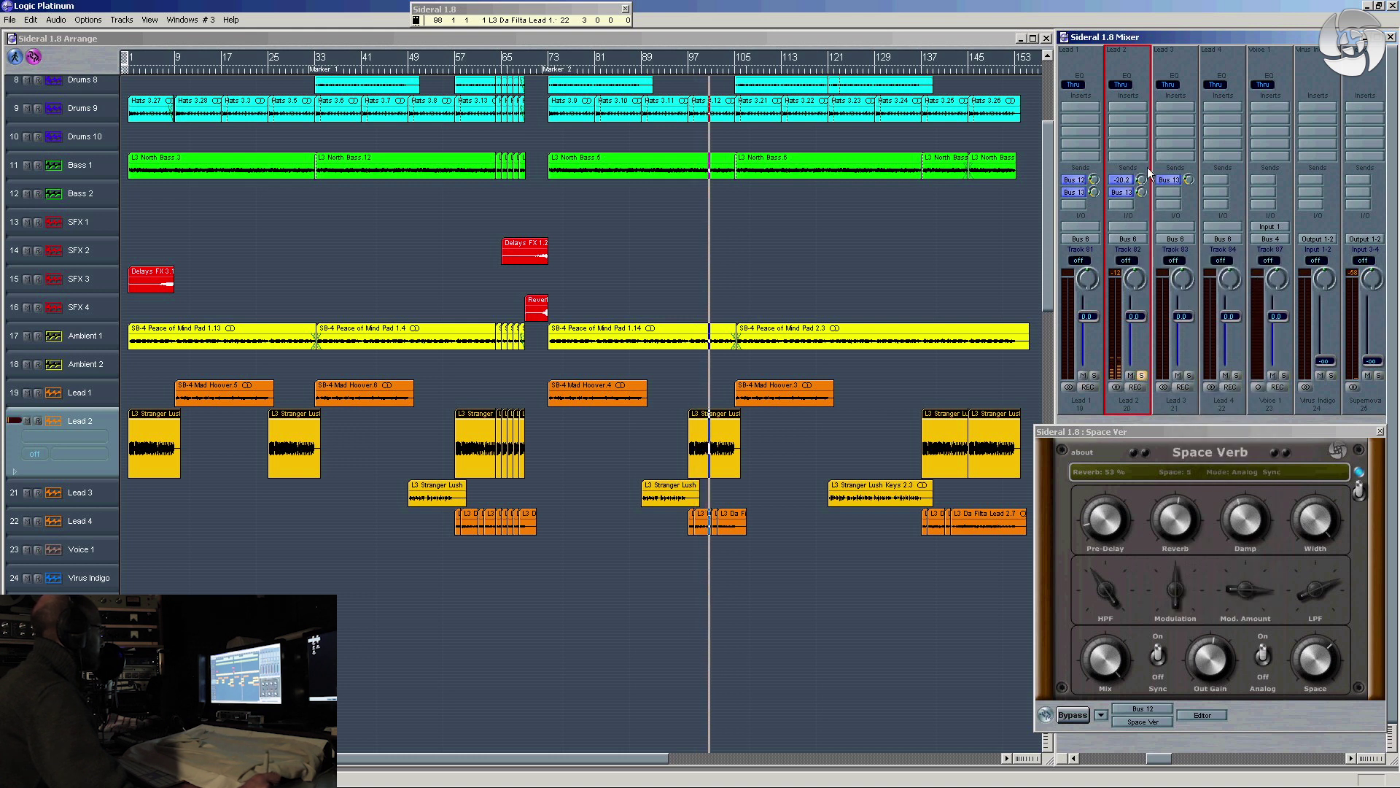
left_click_drag(1148, 168, 1137, 180)
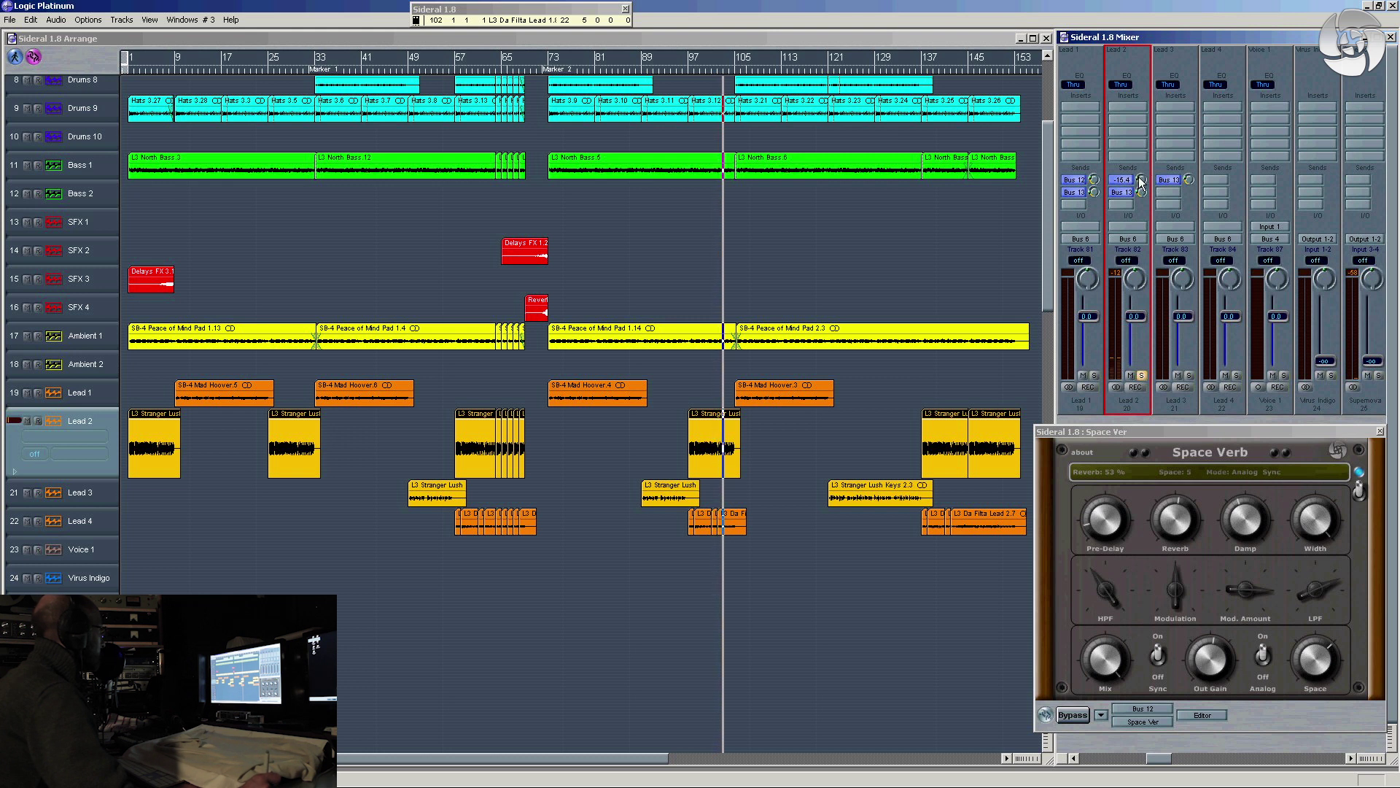
left_click(1143, 375)
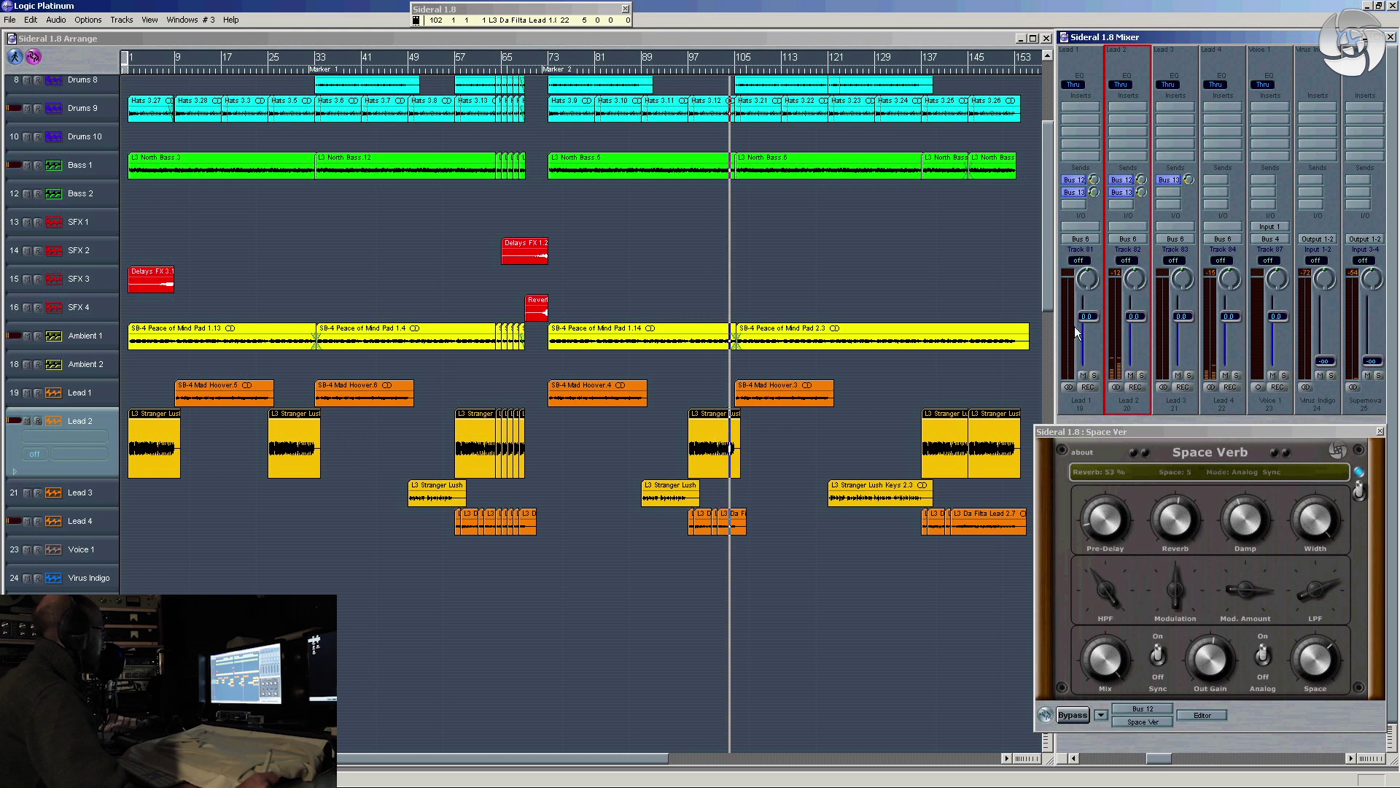
left_click(686, 70)
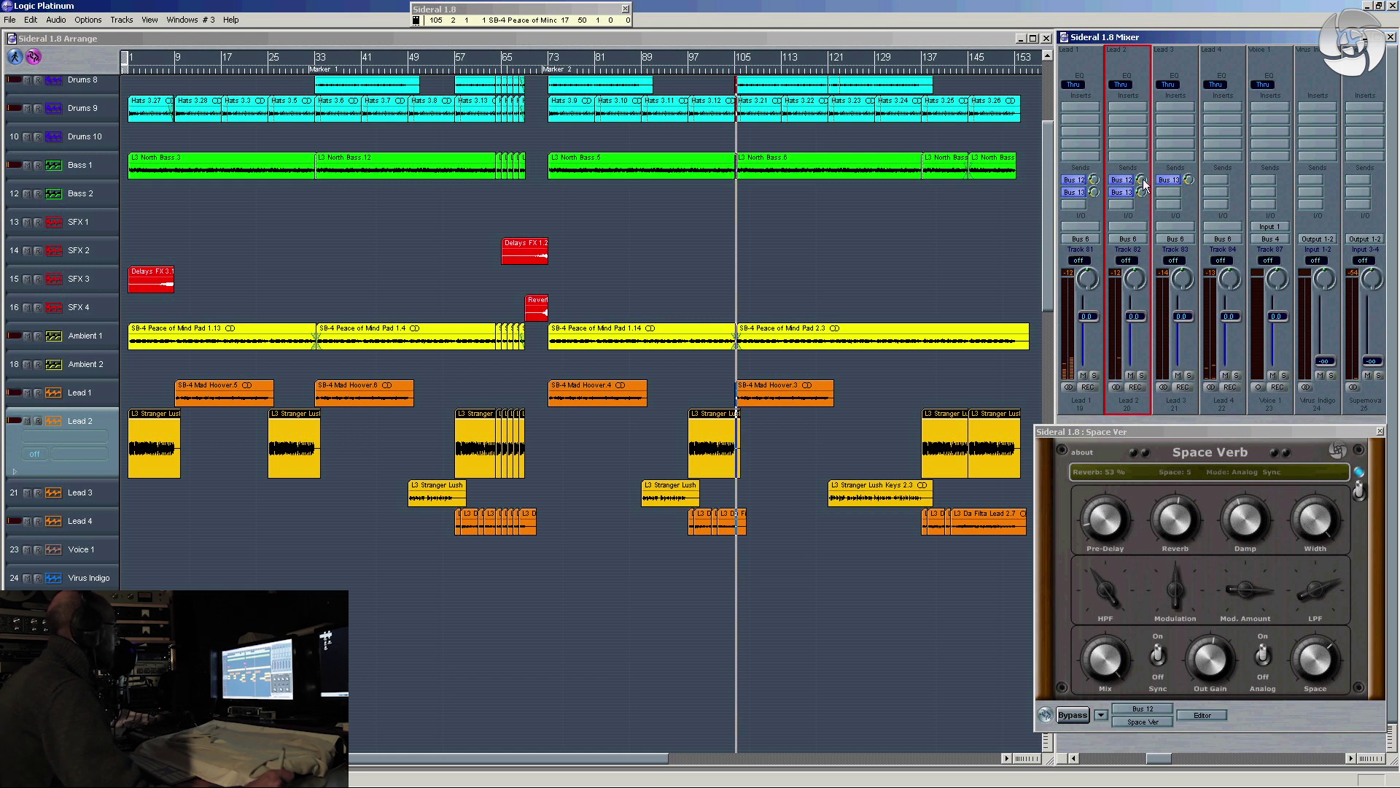
Set Lead 2's Bus 12 send level to about -16.4 and replay from around bar 98
left_click(1141, 180)
left_click_drag(1142, 185, 1140, 189)
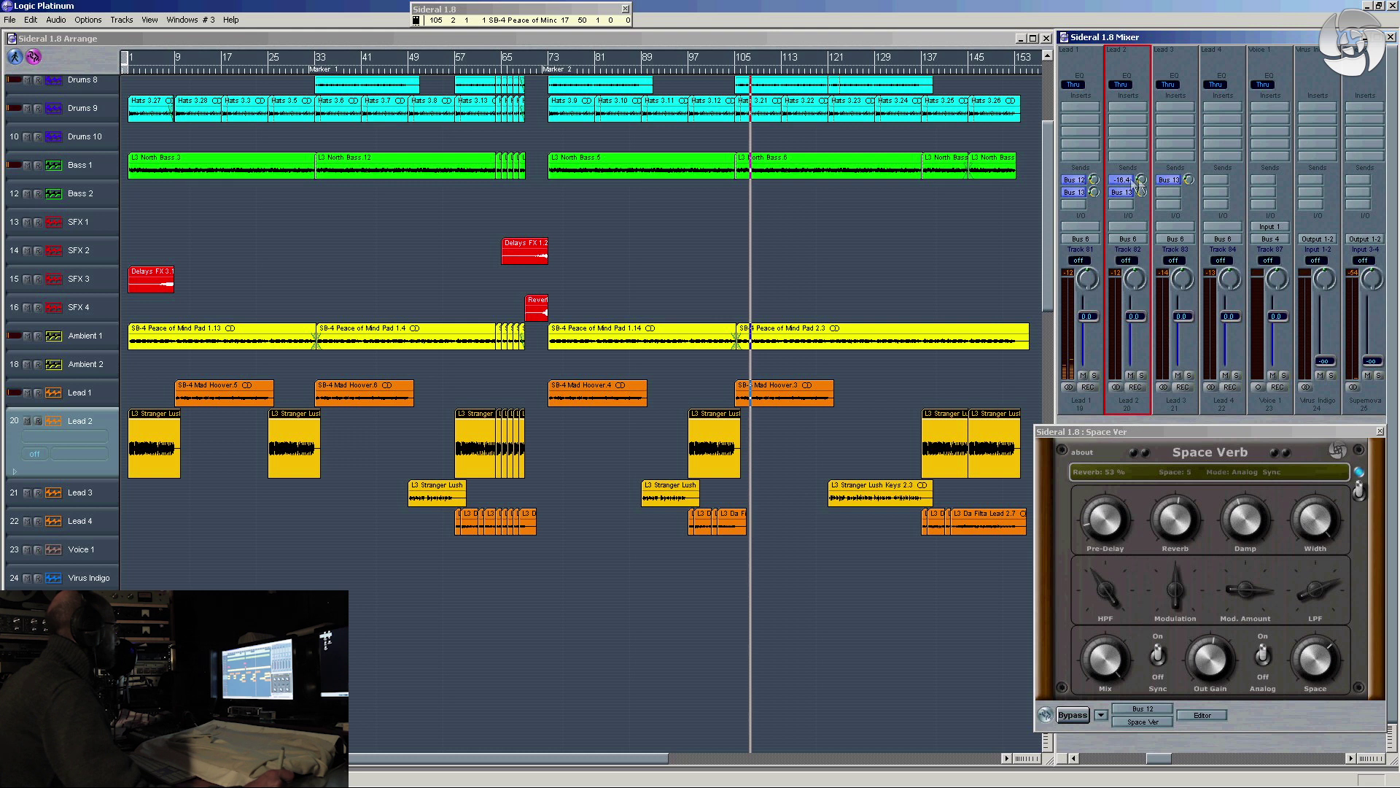
left_click(697, 70)
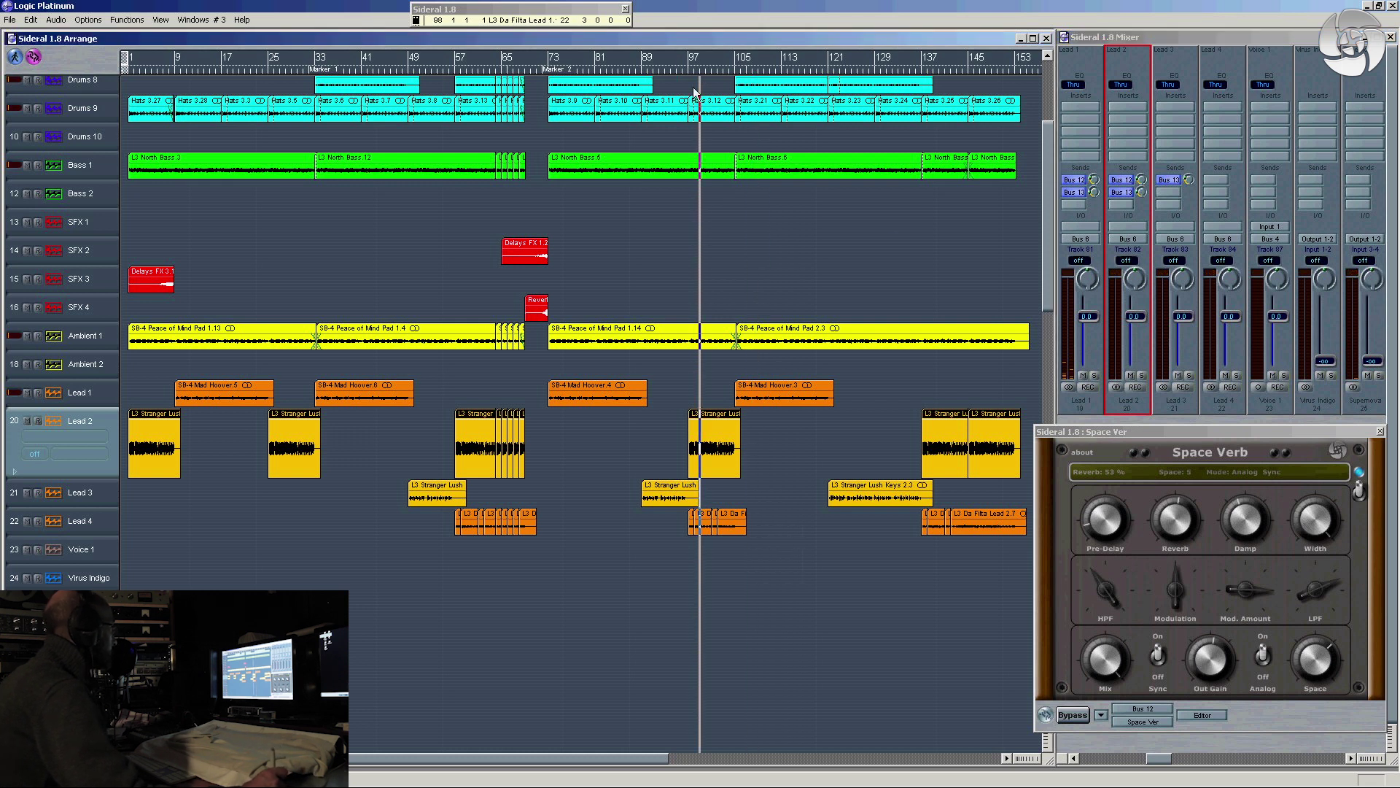
Solo Lead 4 and add a Bus 12 send in its first send slot, dismissing the overload alert
left_click(1238, 381)
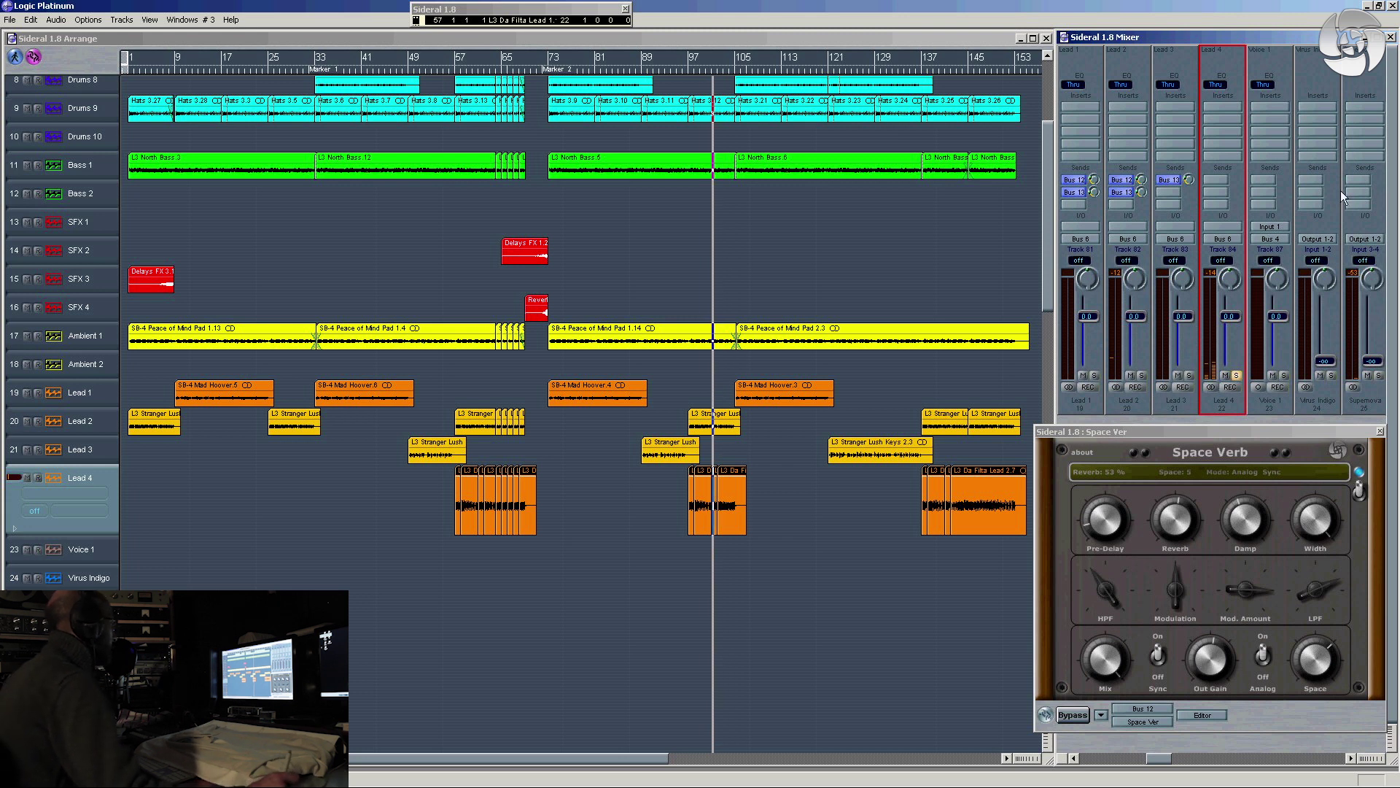
left_click(1217, 181)
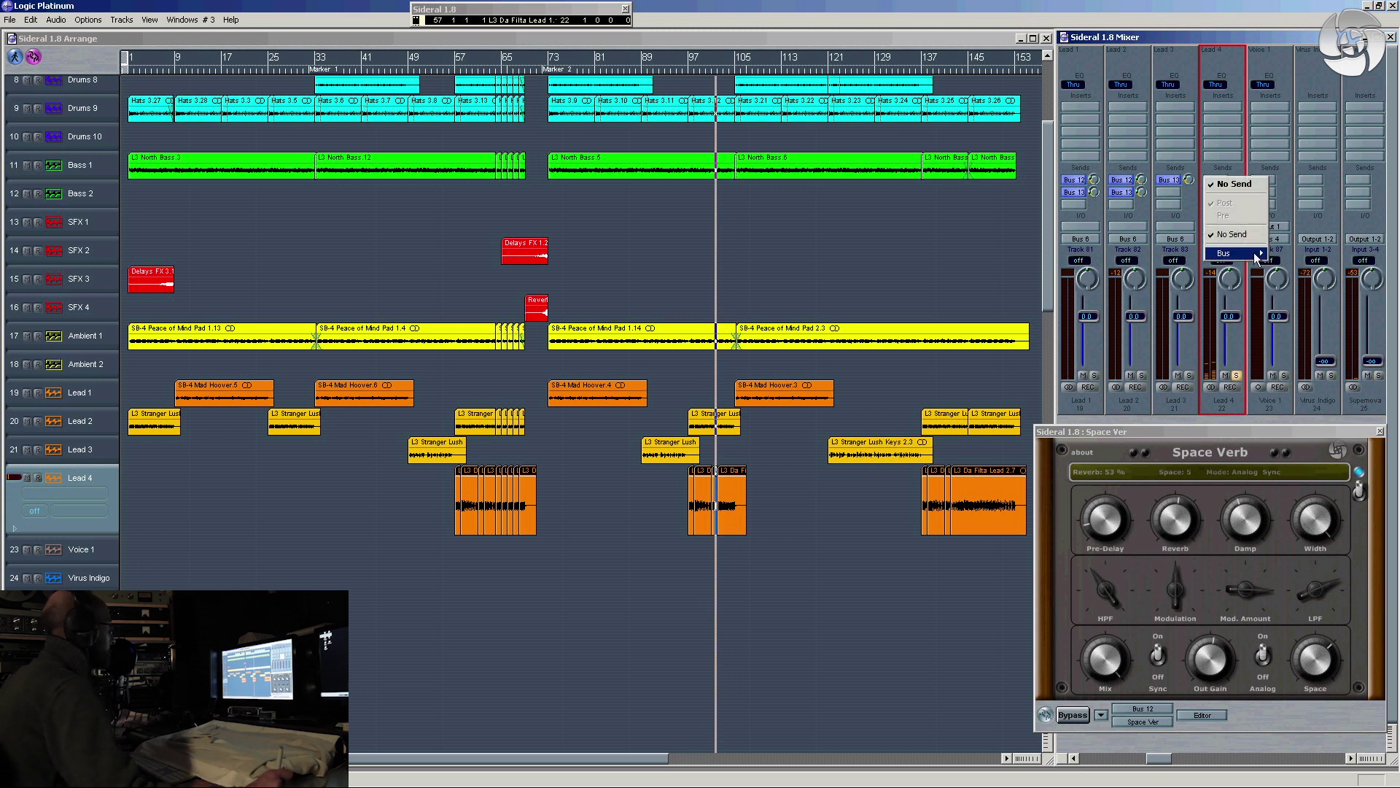
mouse_move(1258, 259)
left_click(1290, 389)
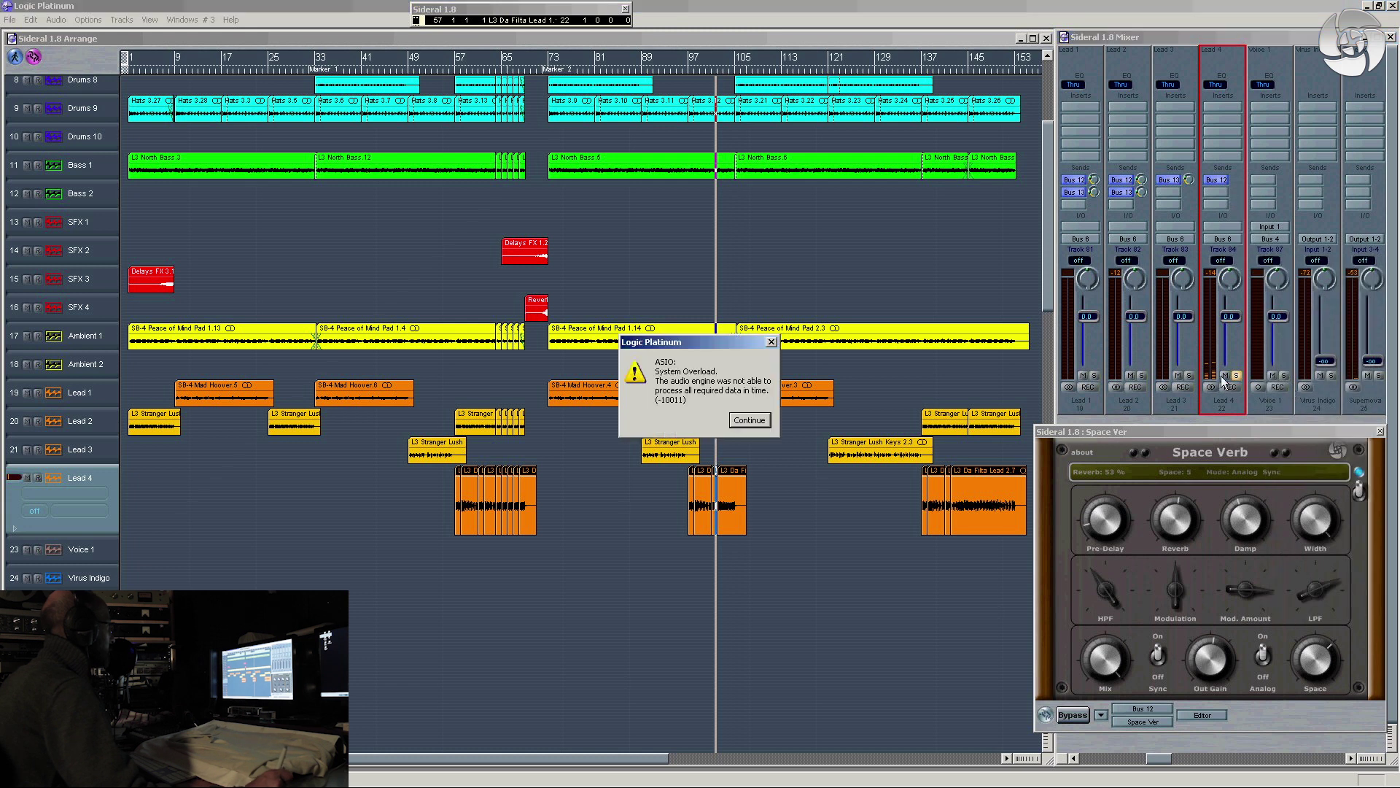
key("Return")
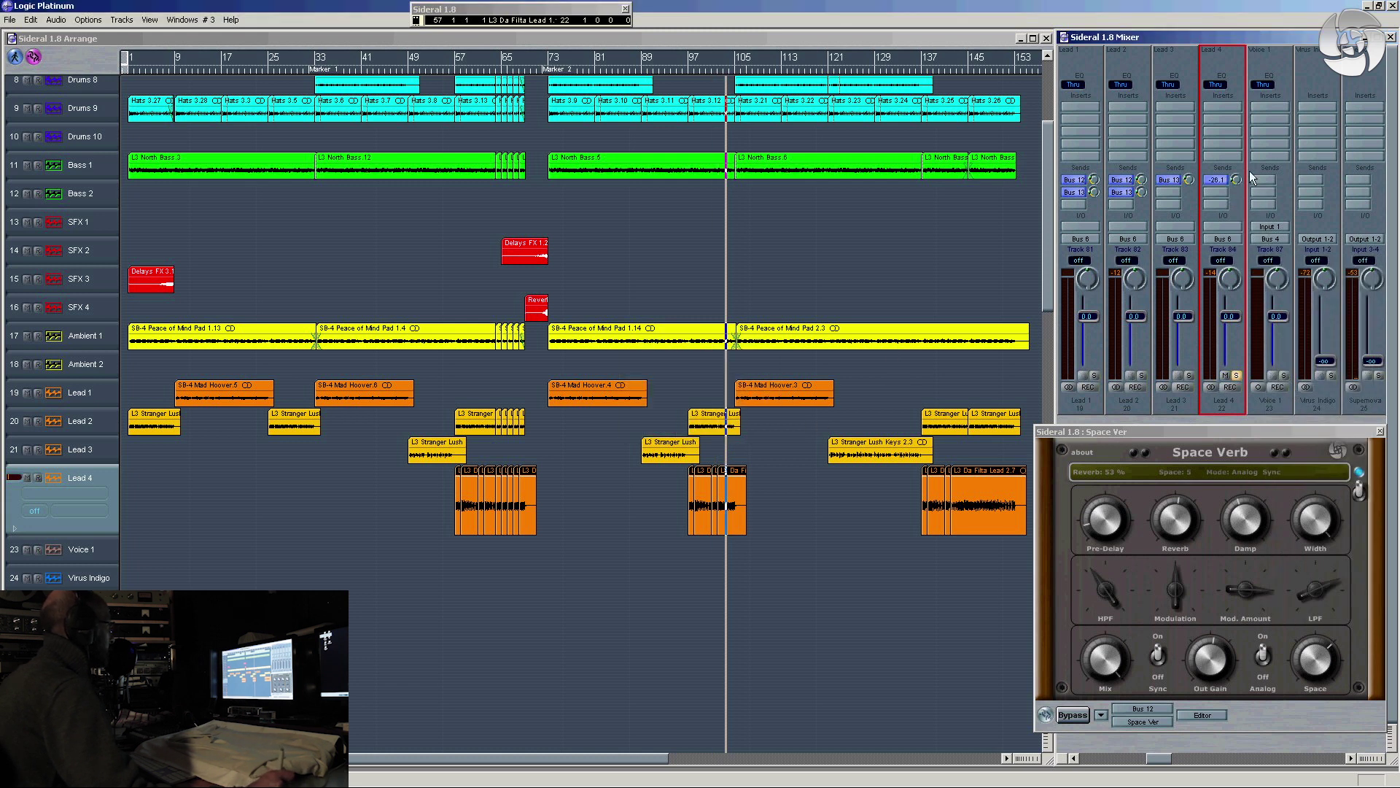
Replay Lead 4's part from bar 97 and fine-tune its Bus 12 send level against the full mix
left_click(688, 72)
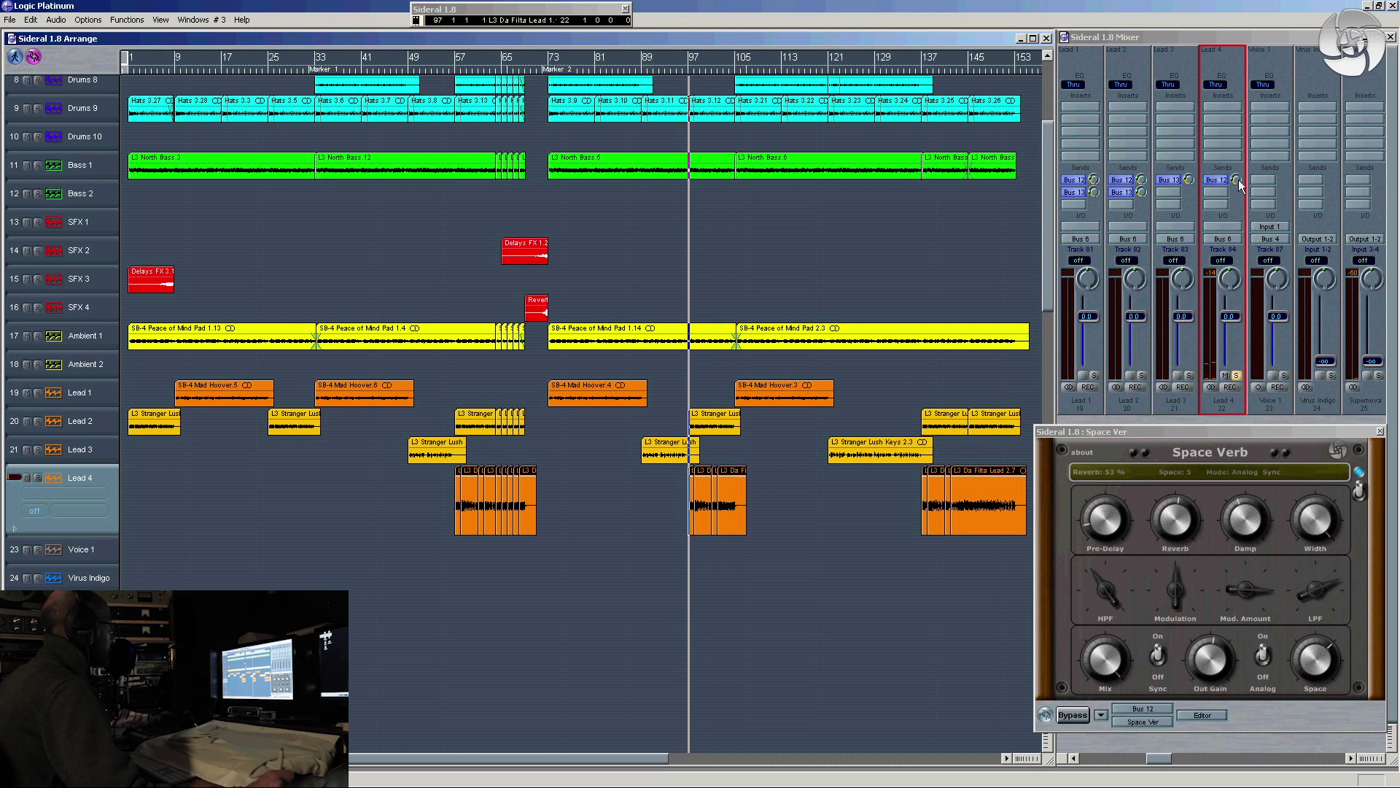
left_click(1237, 179)
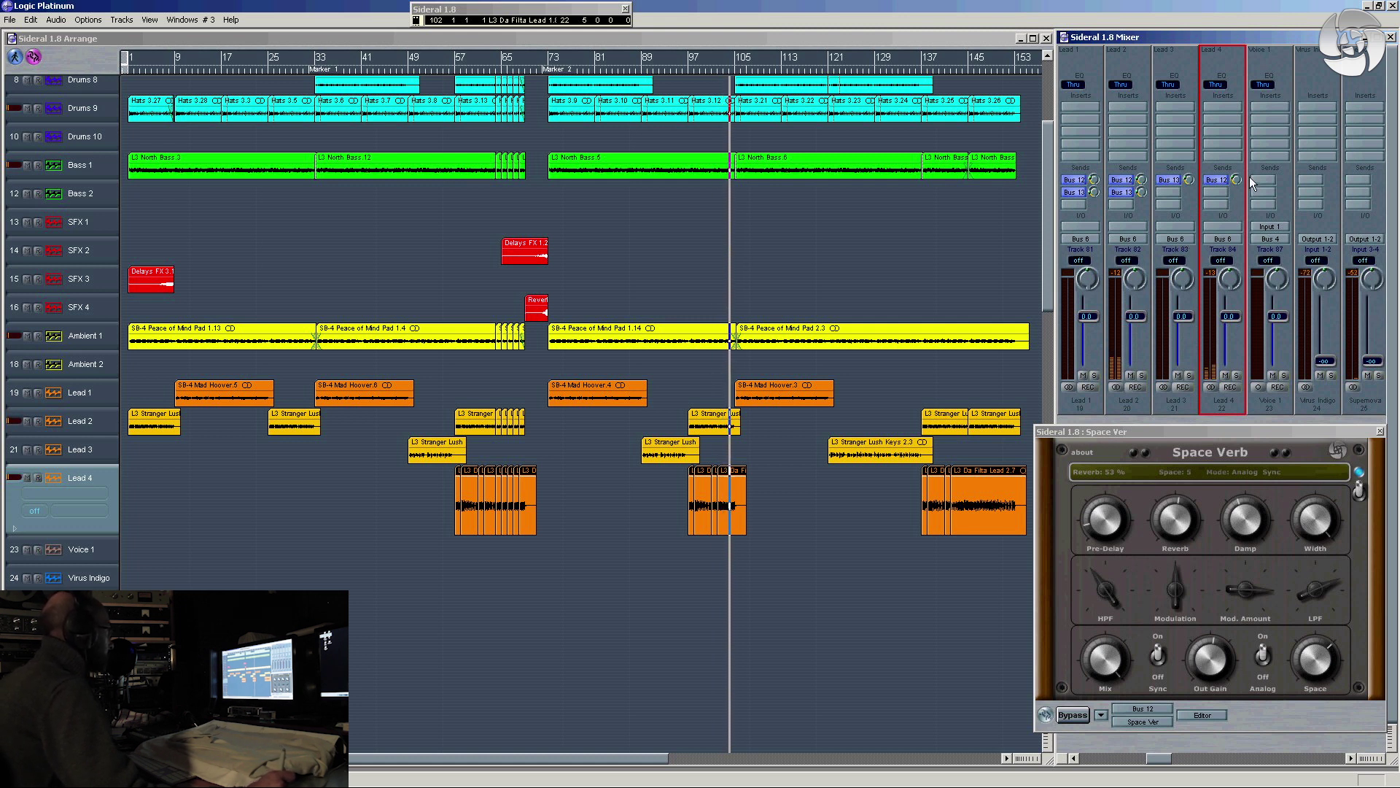
left_click_drag(1237, 179, 1237, 181)
left_click(687, 73)
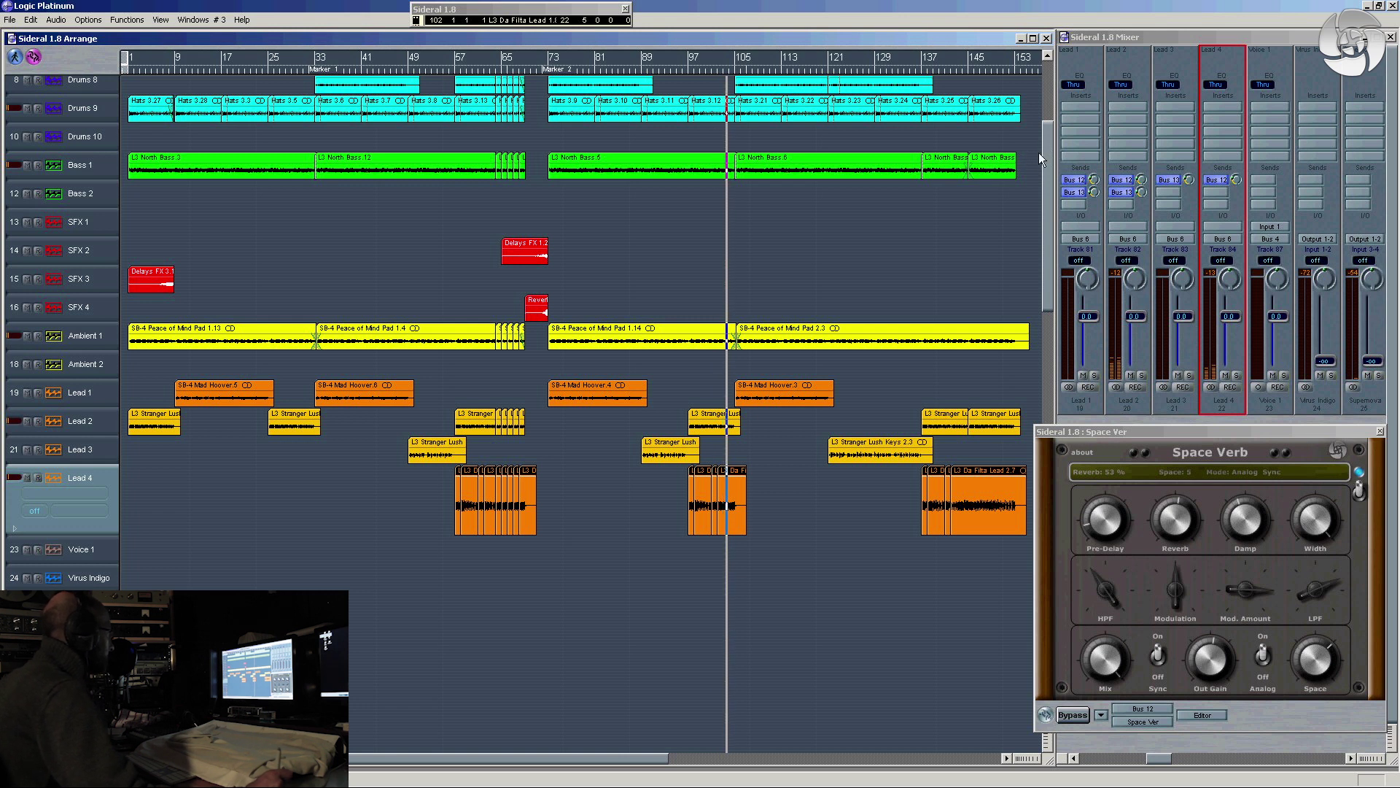
Solo the Ambient 1 channel and add a Bus 12 send in its first send slot
left_click_drag(1045, 146, 1043, 66)
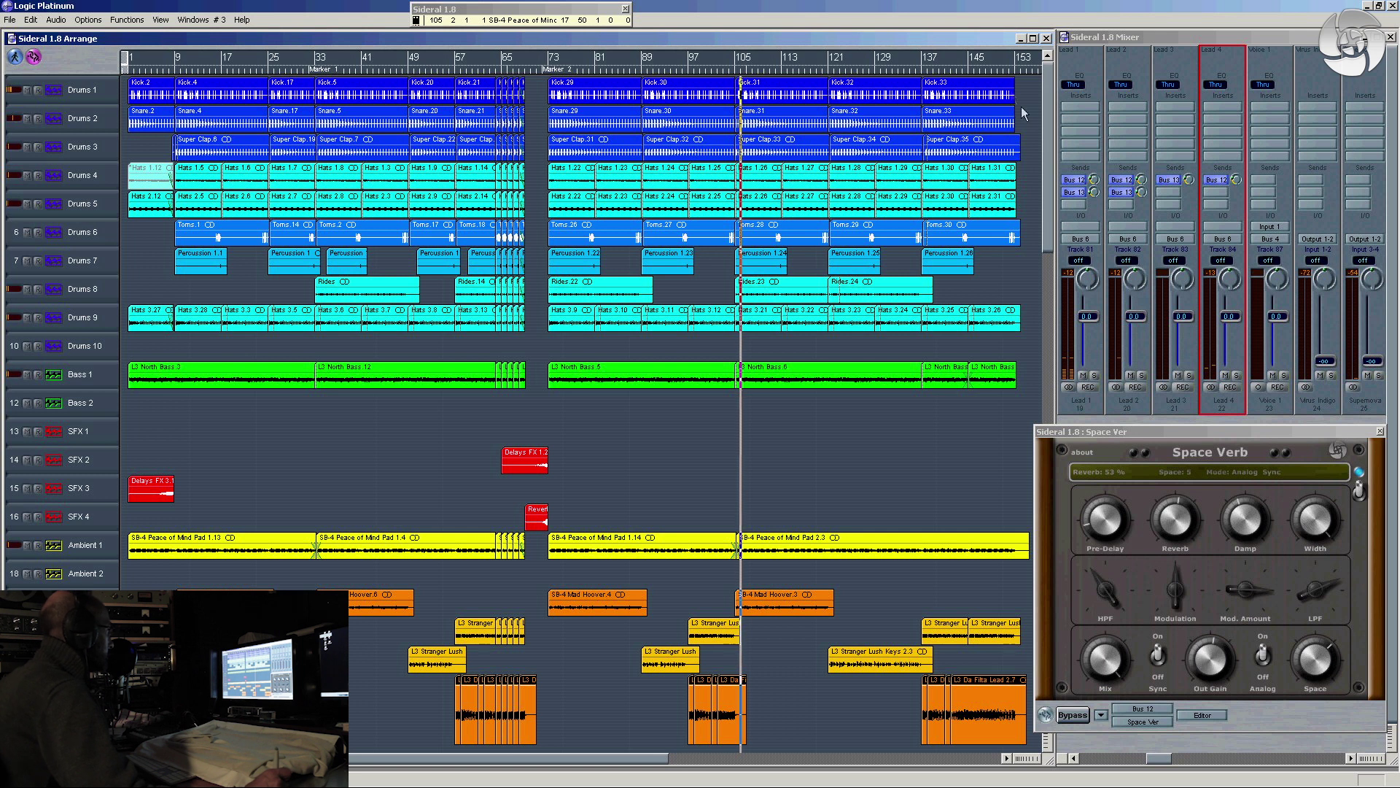
left_click(114, 548)
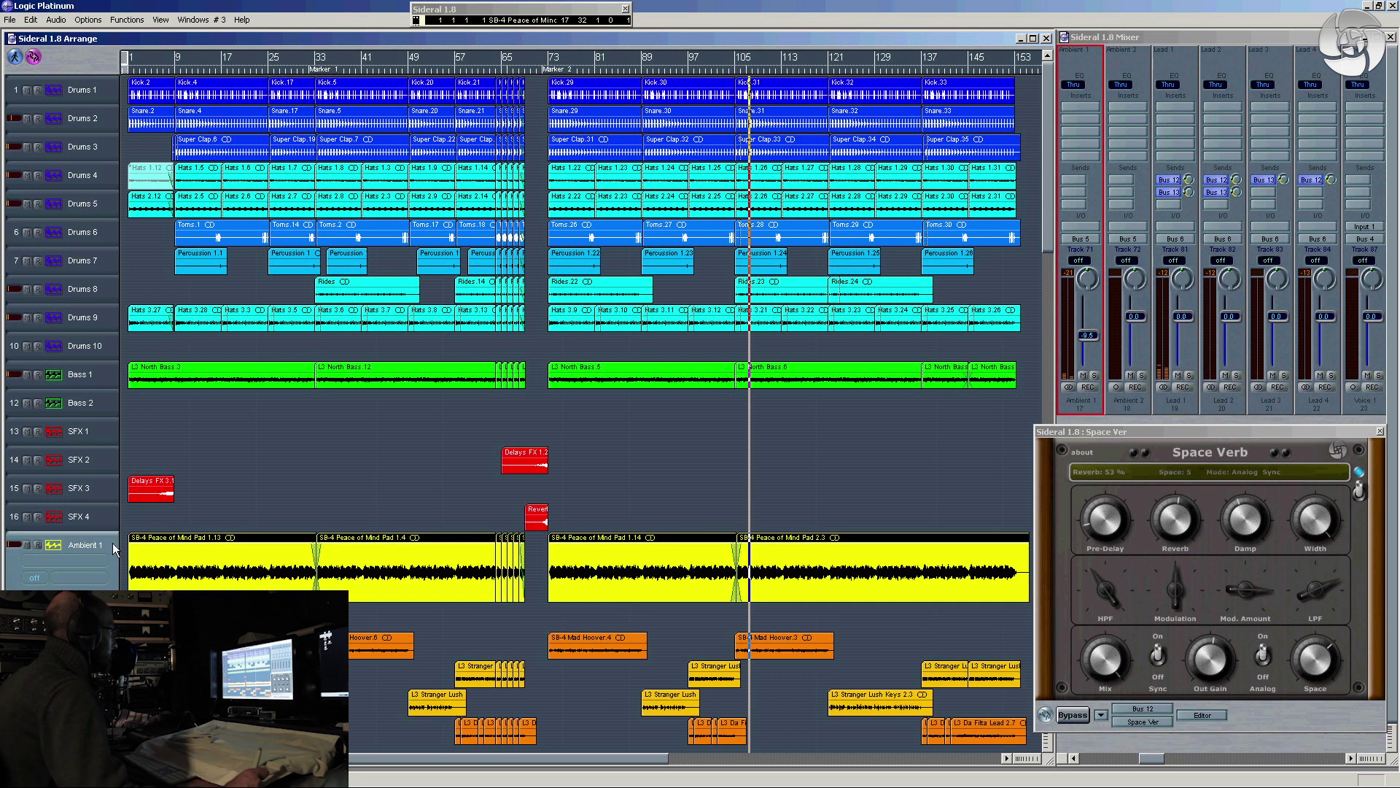
left_click(1095, 376)
left_click(1091, 375)
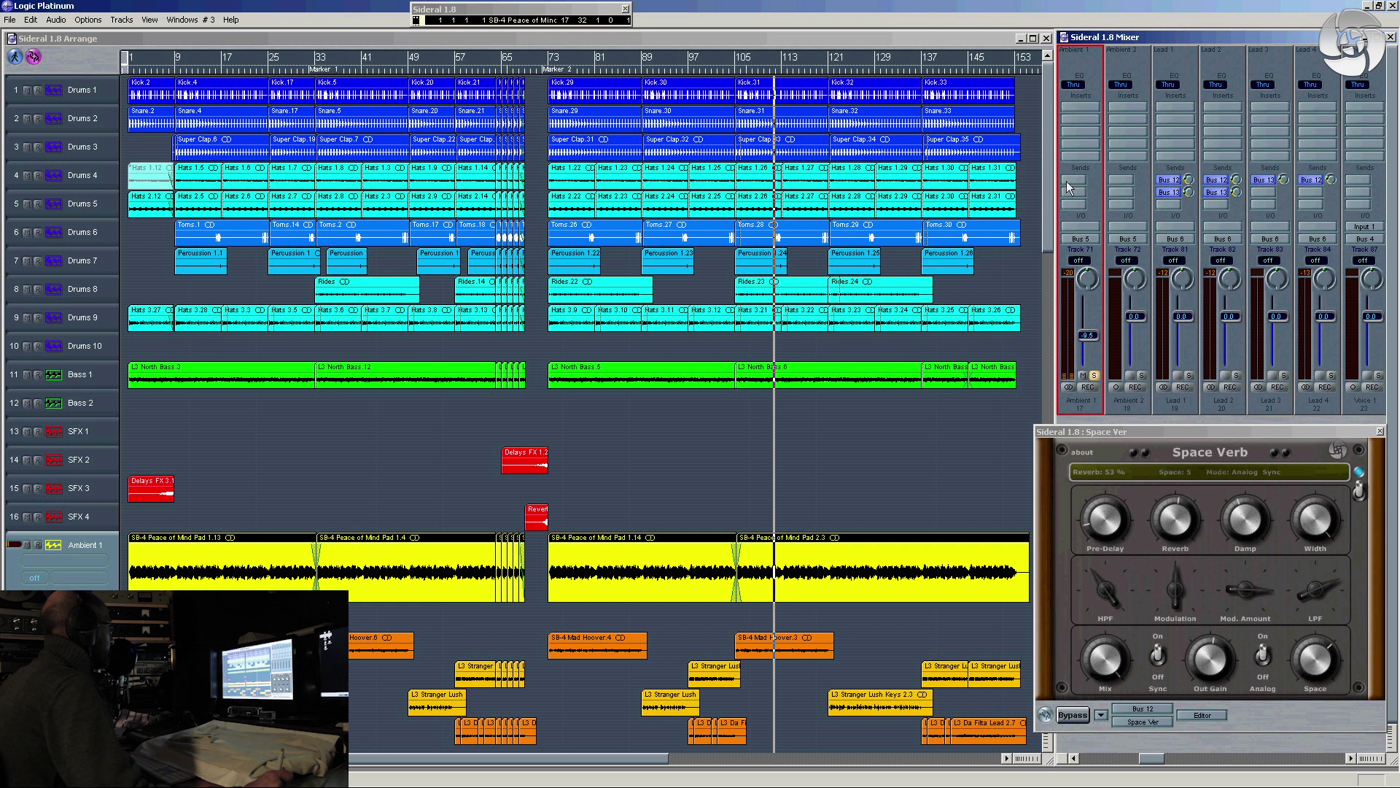
left_click(1069, 188)
mouse_move(1109, 255)
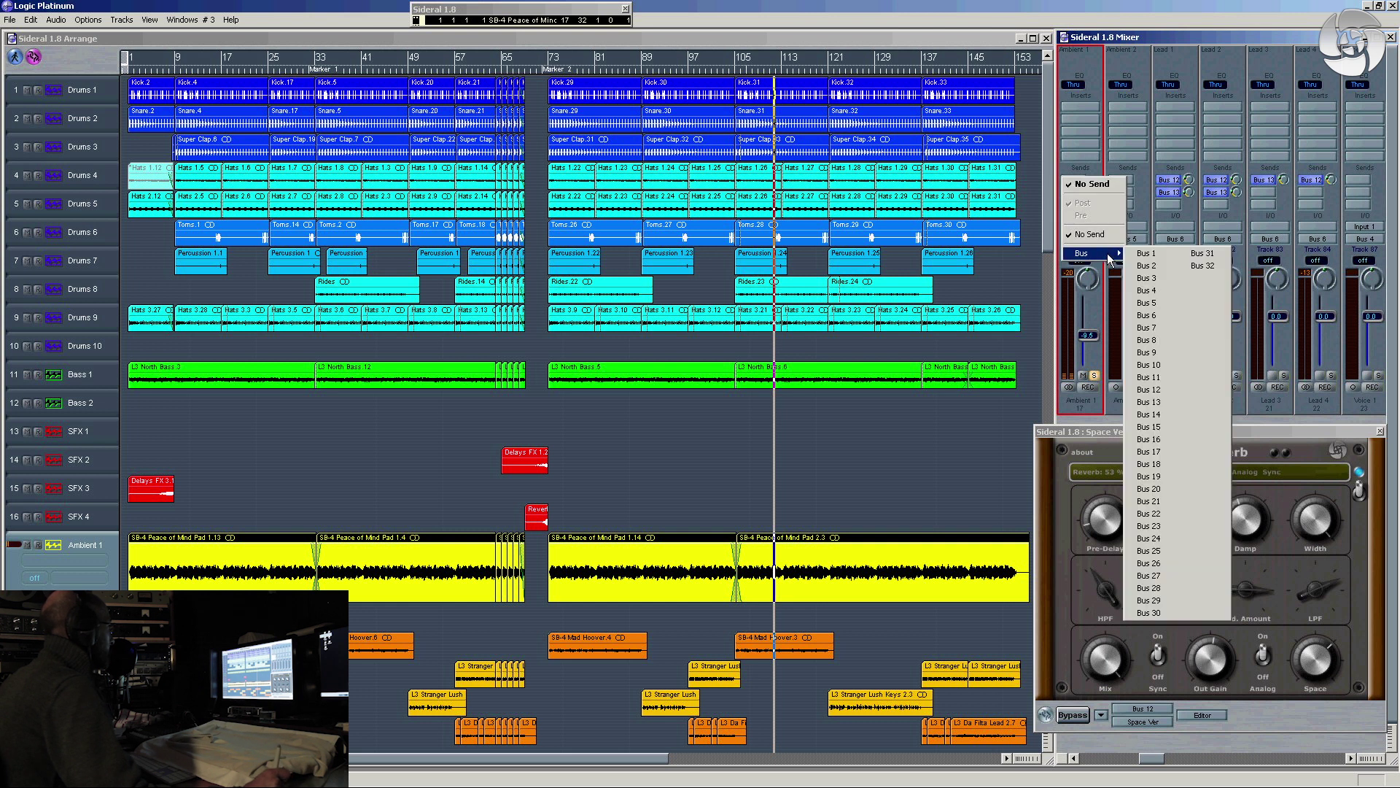
left_click(1164, 403)
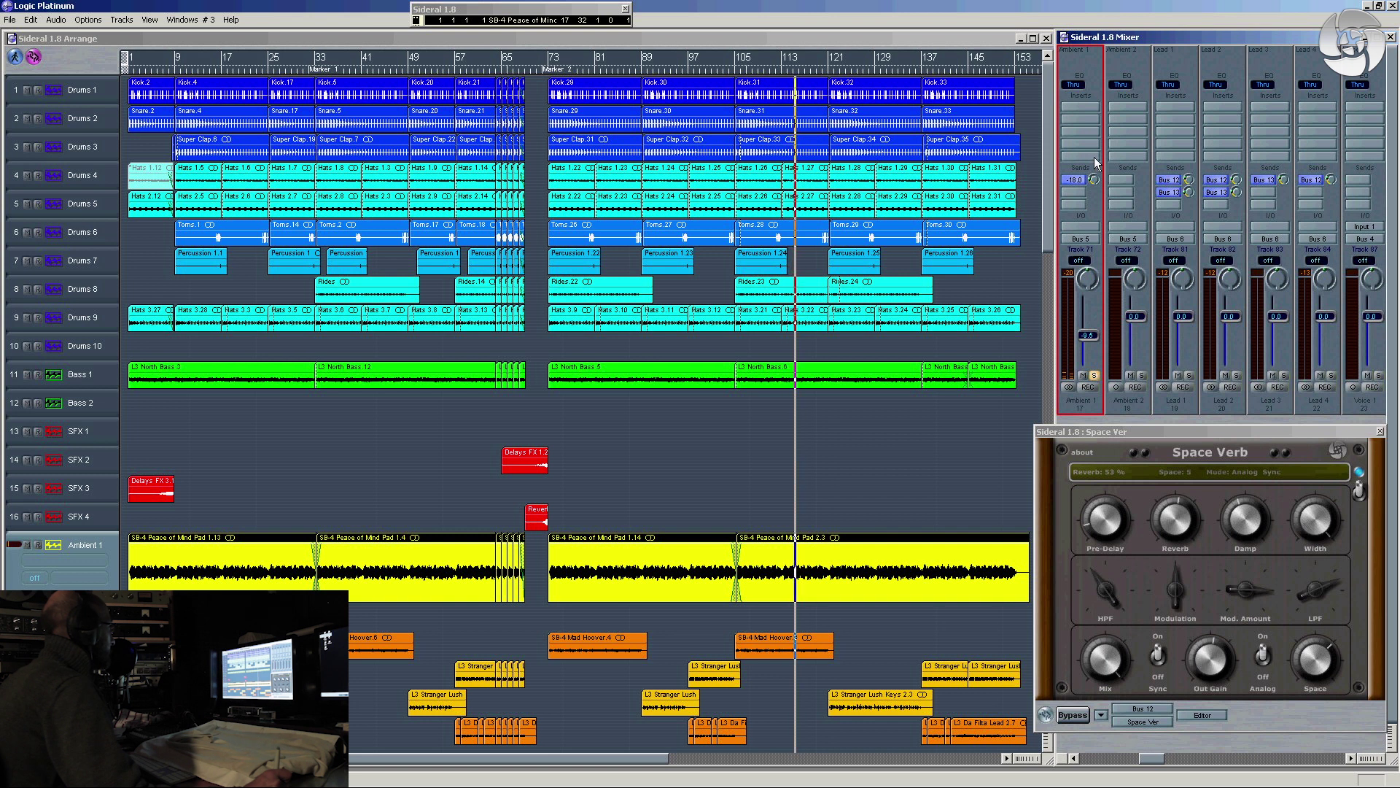
Add a Bus 13 send in Ambient 1's second slot at about -16.4, and close the Space Verb window
left_click(1073, 202)
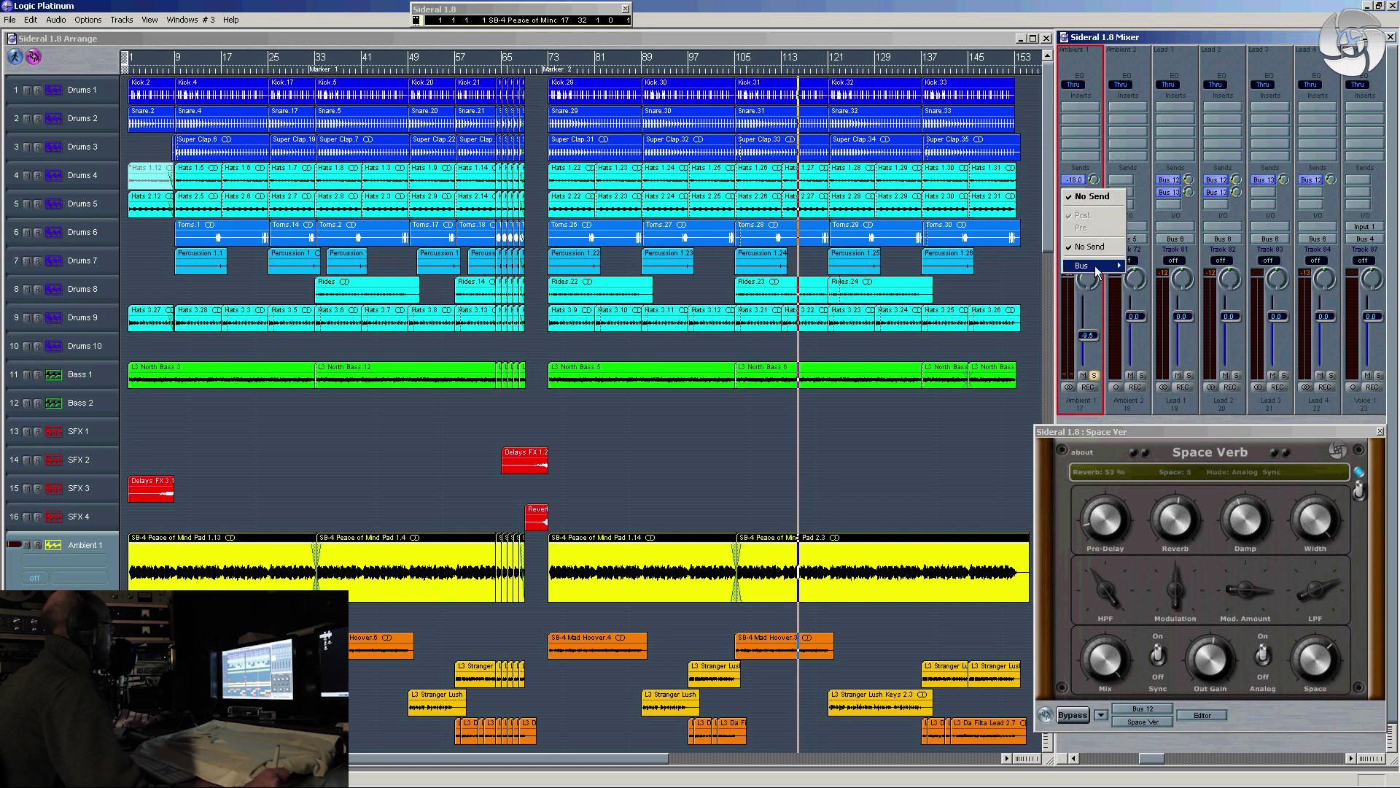
mouse_move(1098, 268)
left_click(1151, 414)
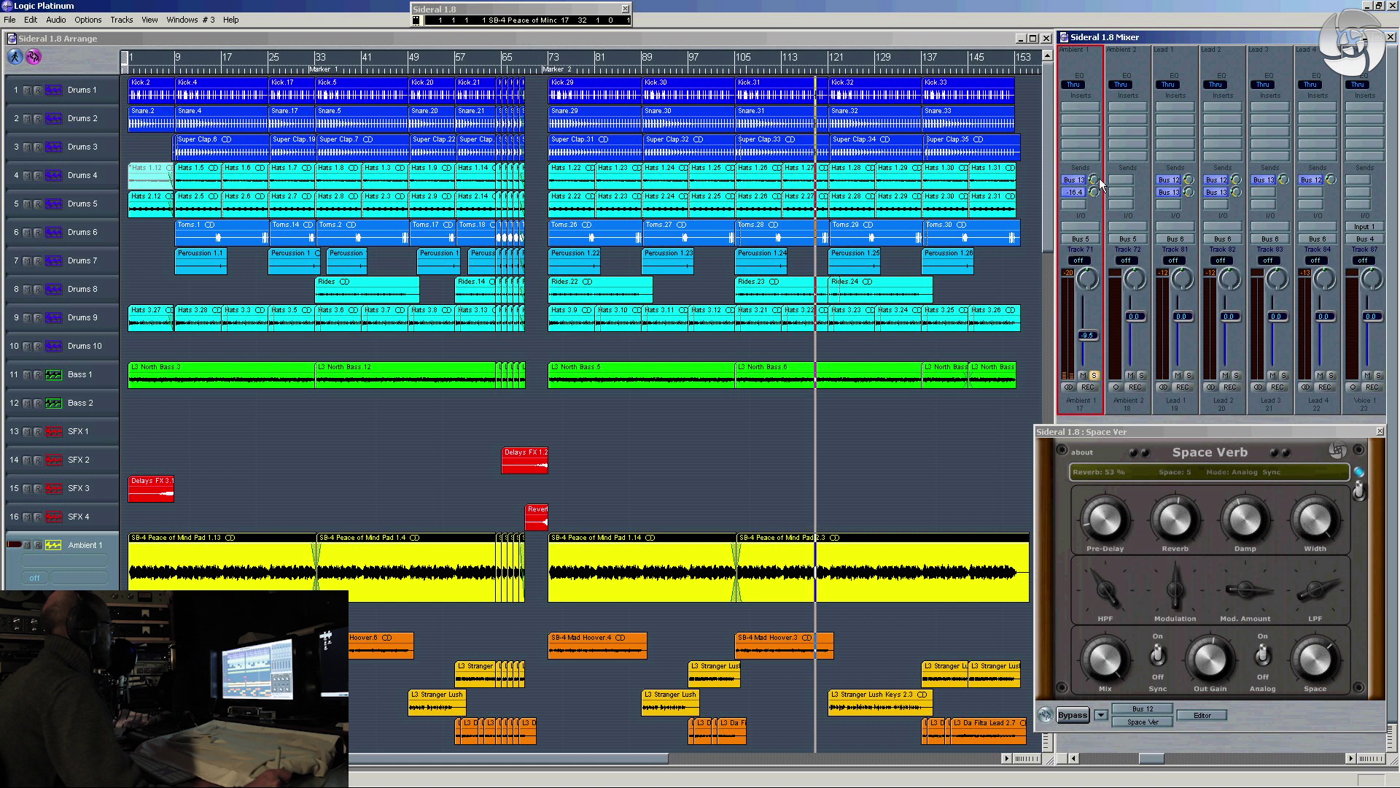
mouse_move(1101, 185)
left_mouse_down()
mouse_move(1114, 162)
mouse_move(1104, 180)
left_mouse_up()
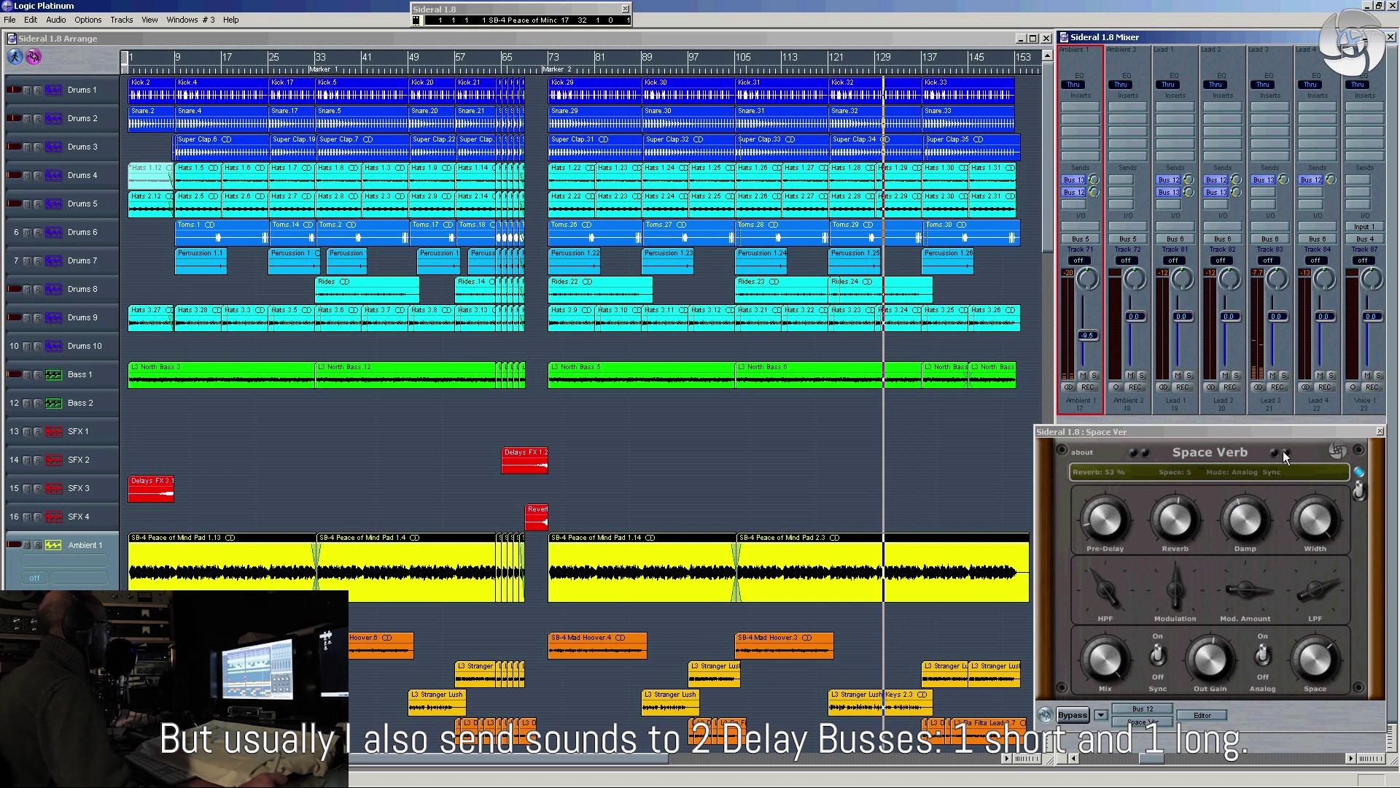
left_click(1379, 431)
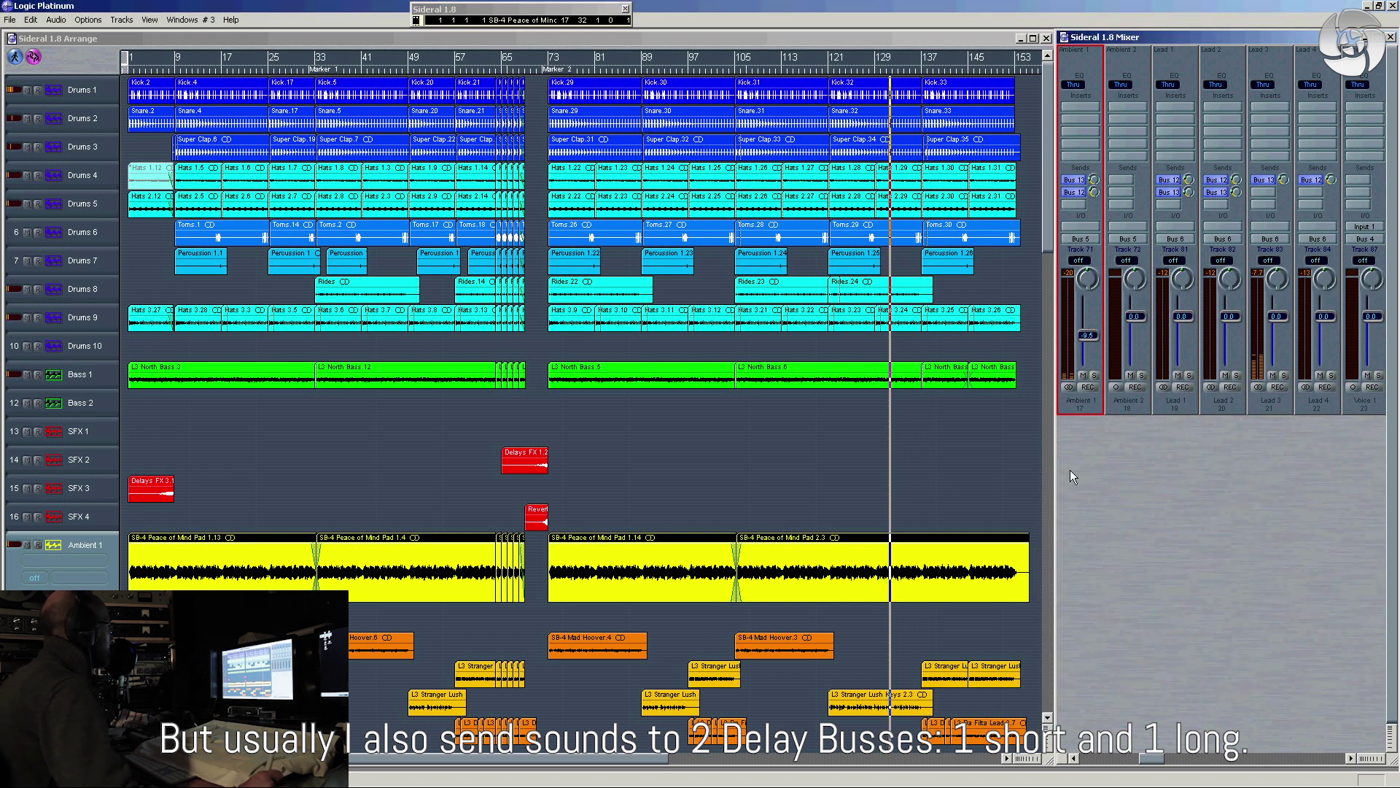
left_click(950, 502)
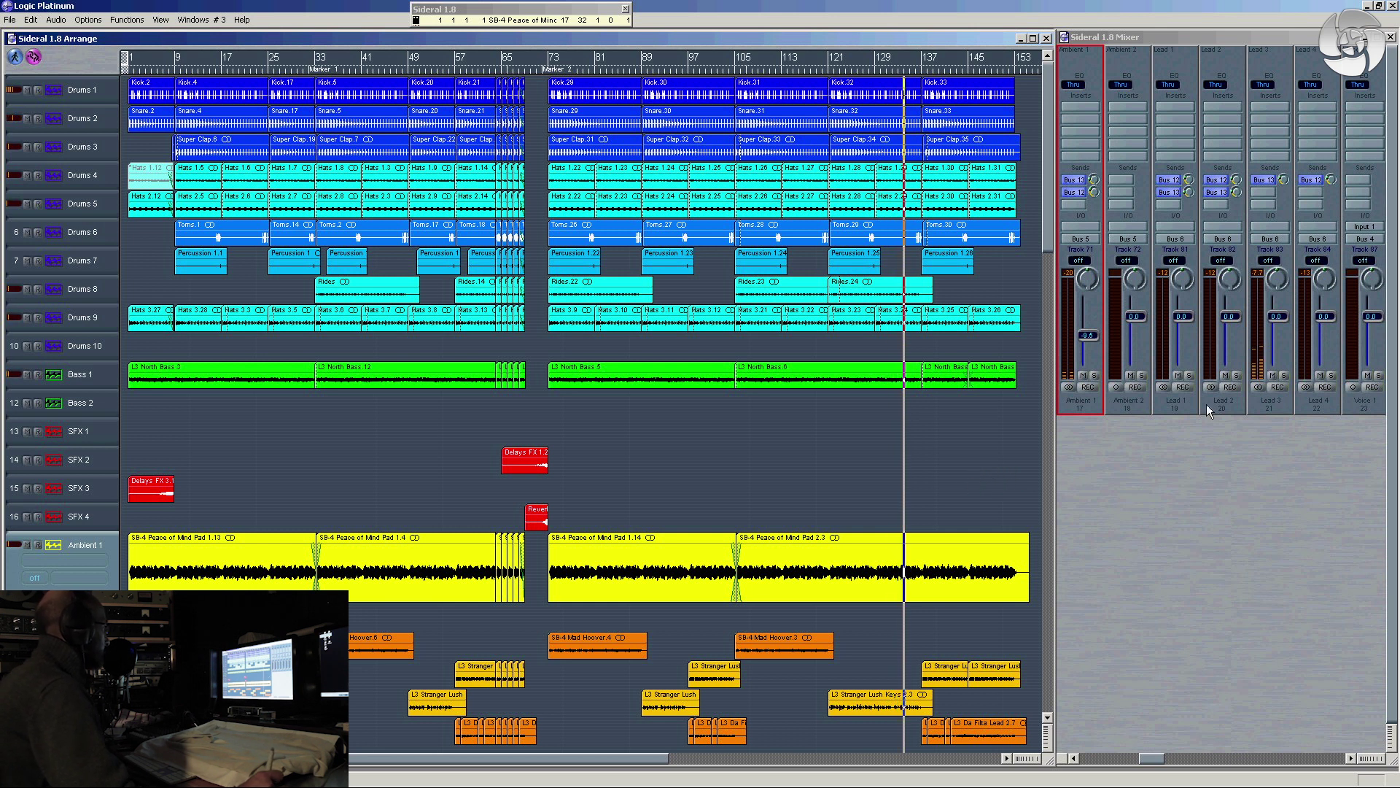
Audition Lead 3, Lead 2 and Lead 4 soloed together, and return to the full mix
left_click(1283, 375)
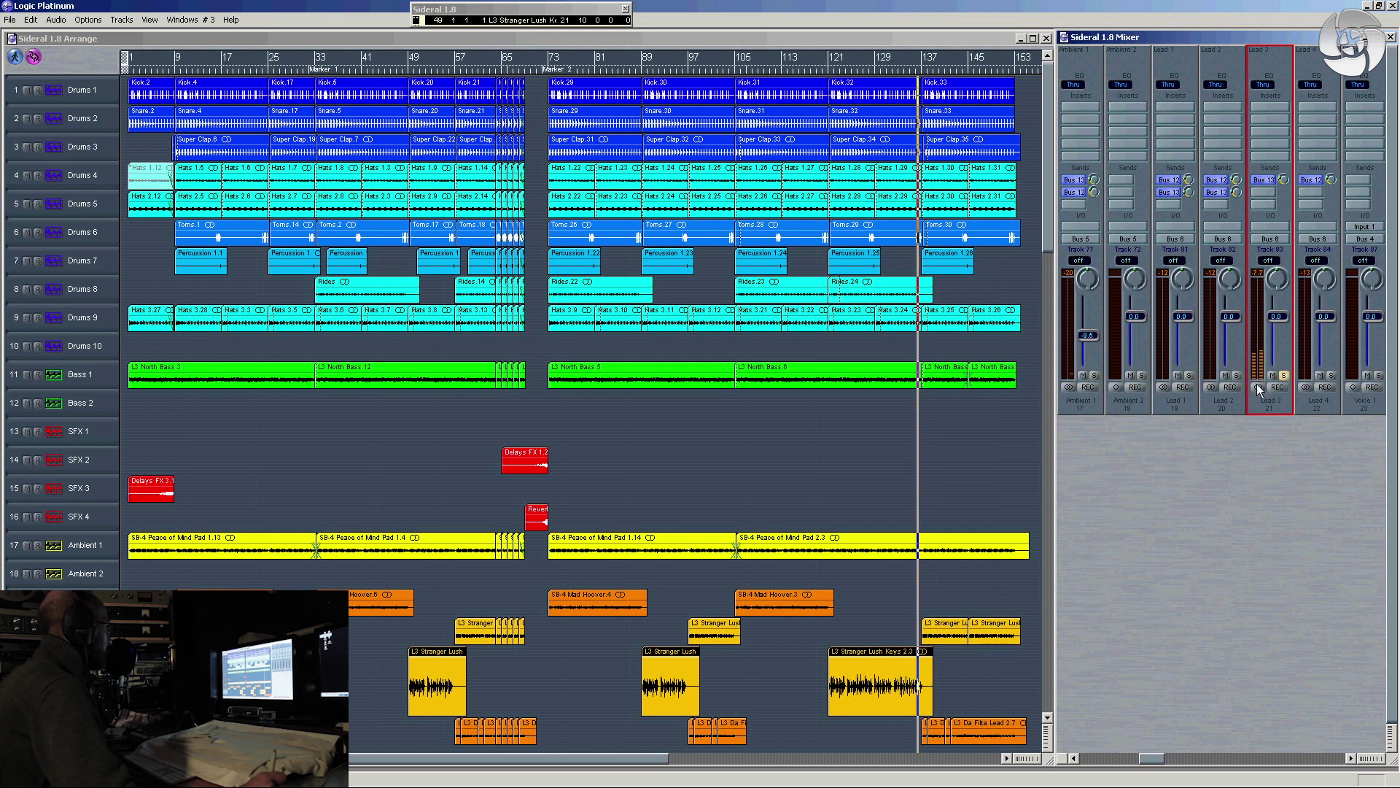
left_click(1236, 375)
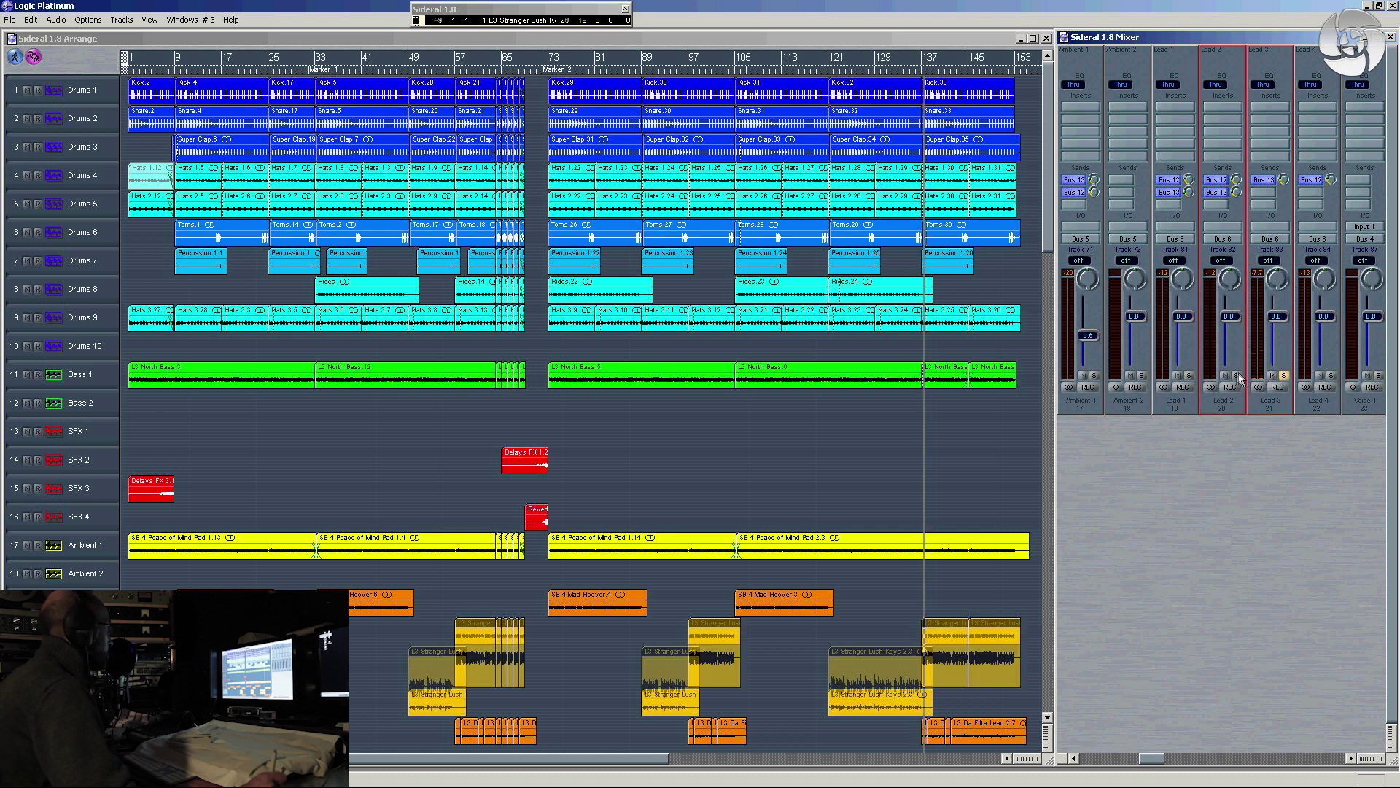
left_click(1331, 375)
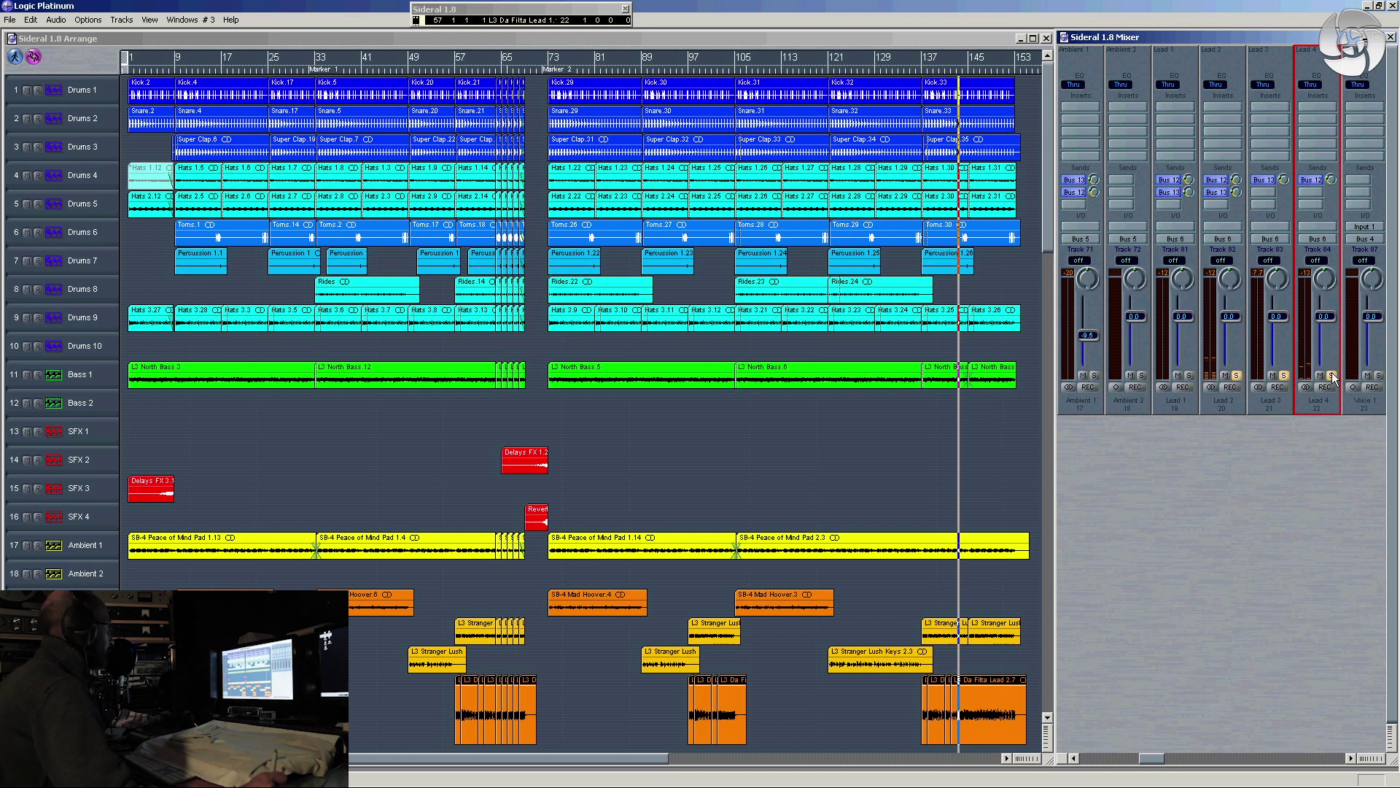
left_click(520, 549)
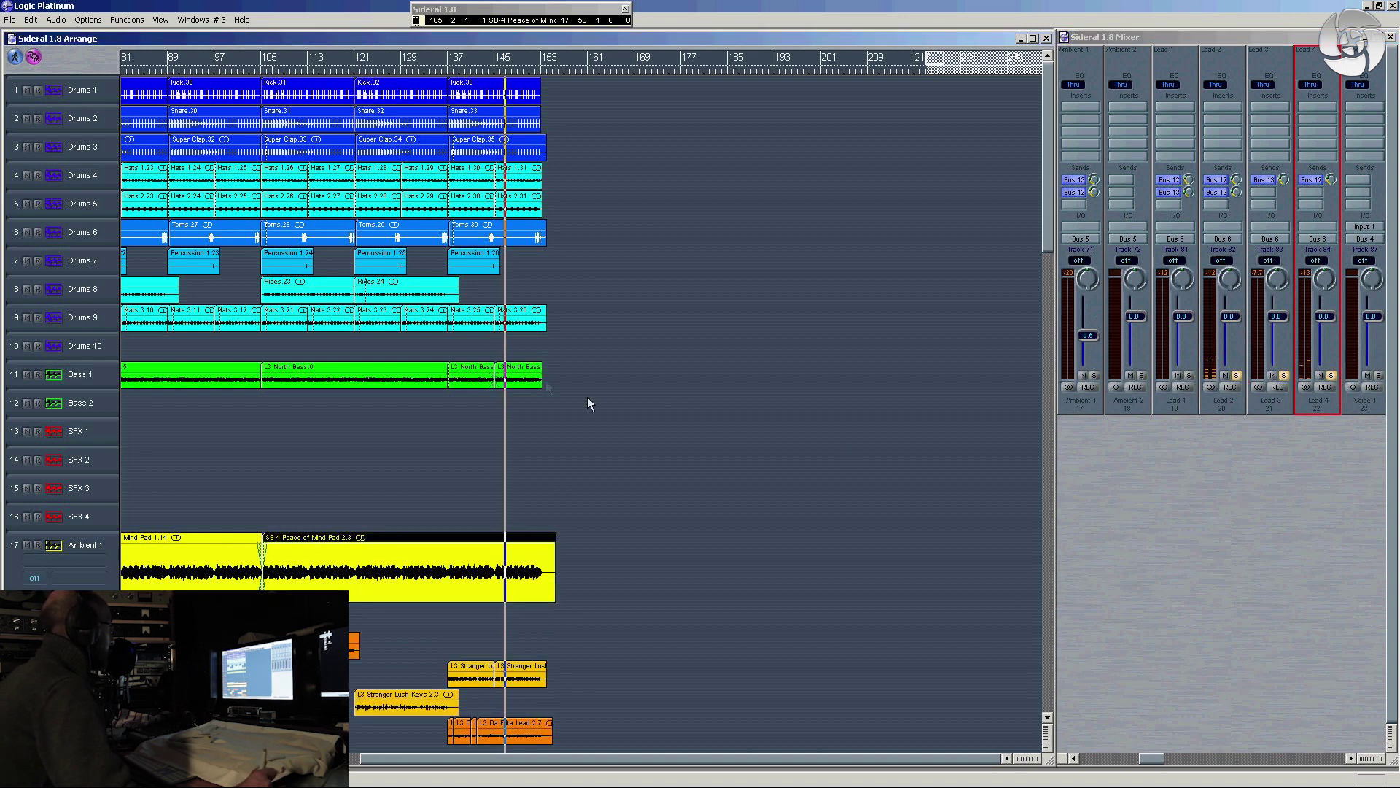
left_click(1333, 384)
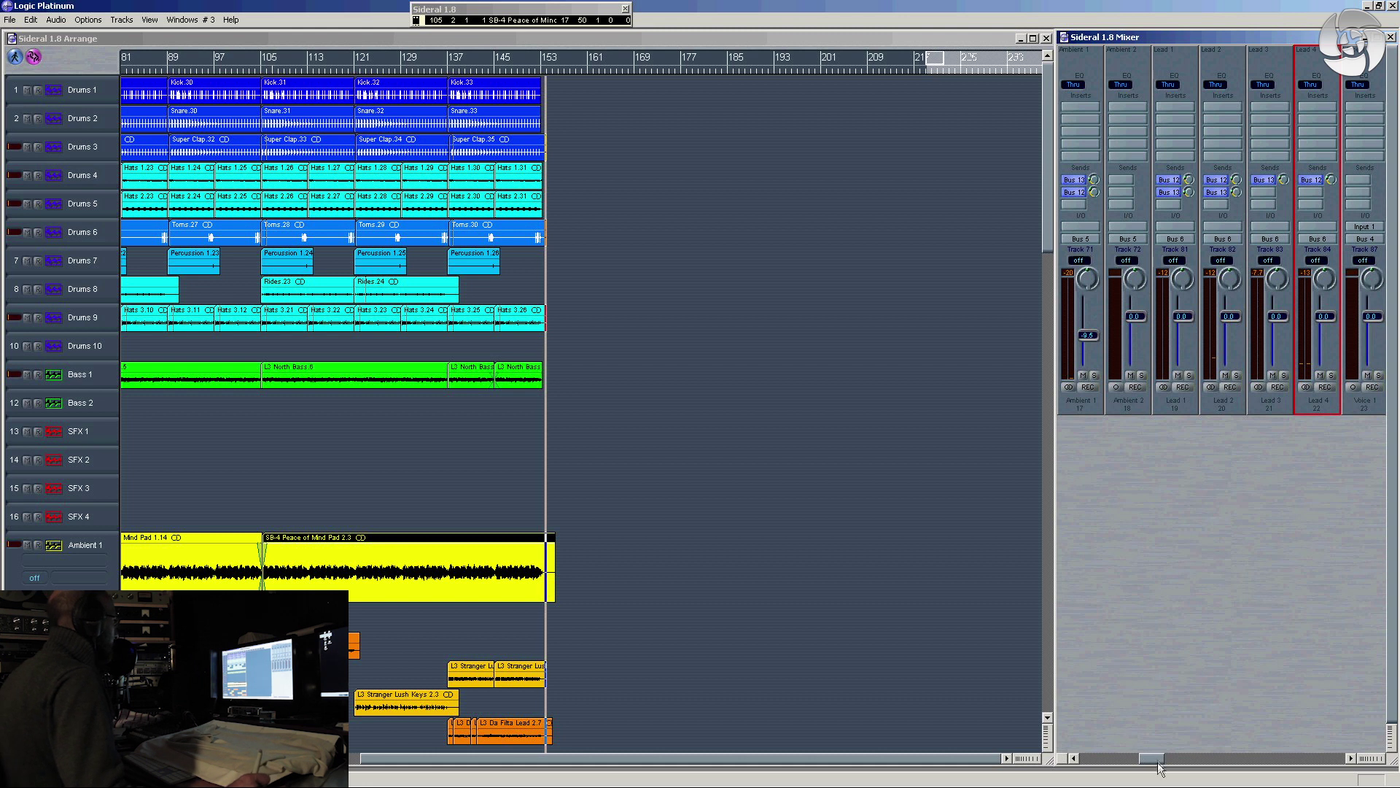
Play the arrangement from bar 73 with only the Reverb 2 bus soloed
left_click_drag(1156, 760, 1300, 755)
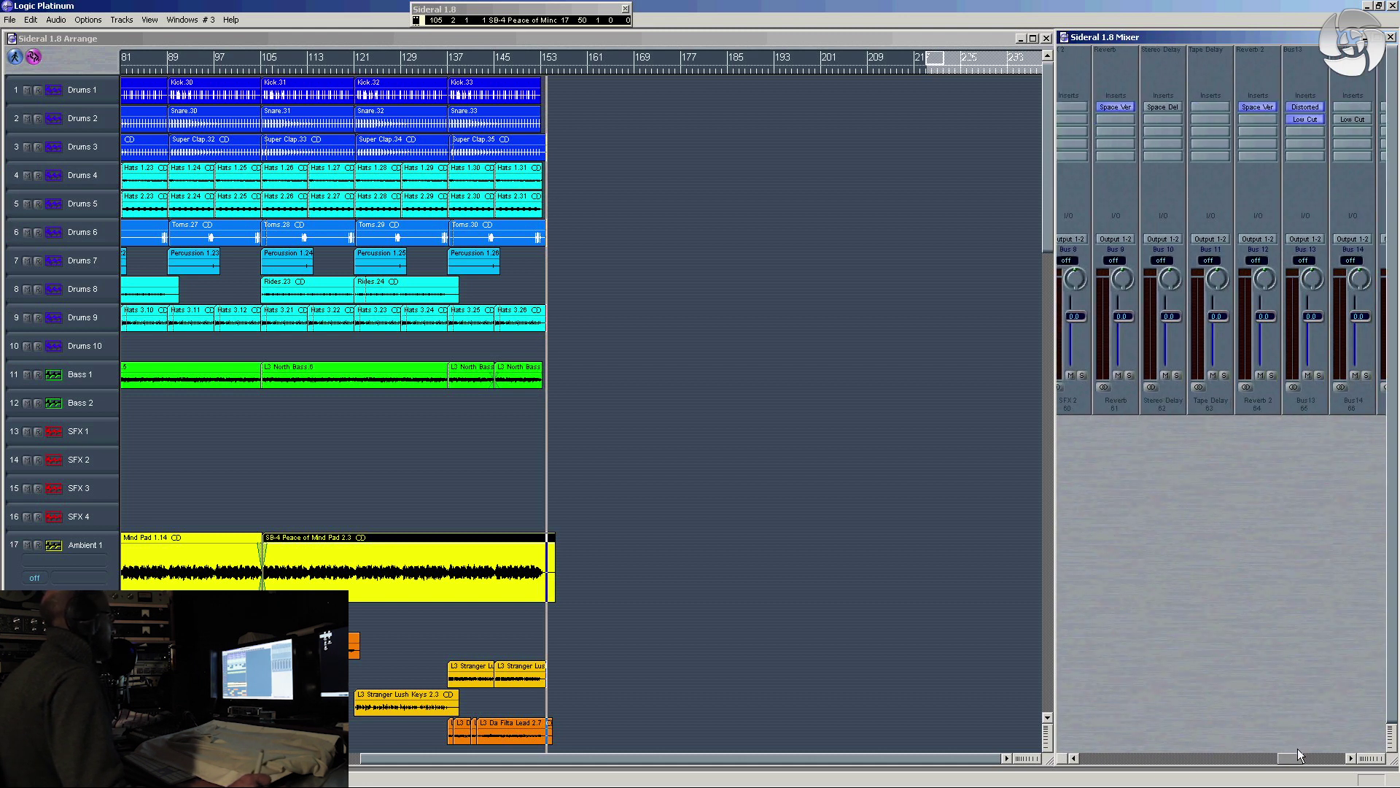
left_click(230, 55)
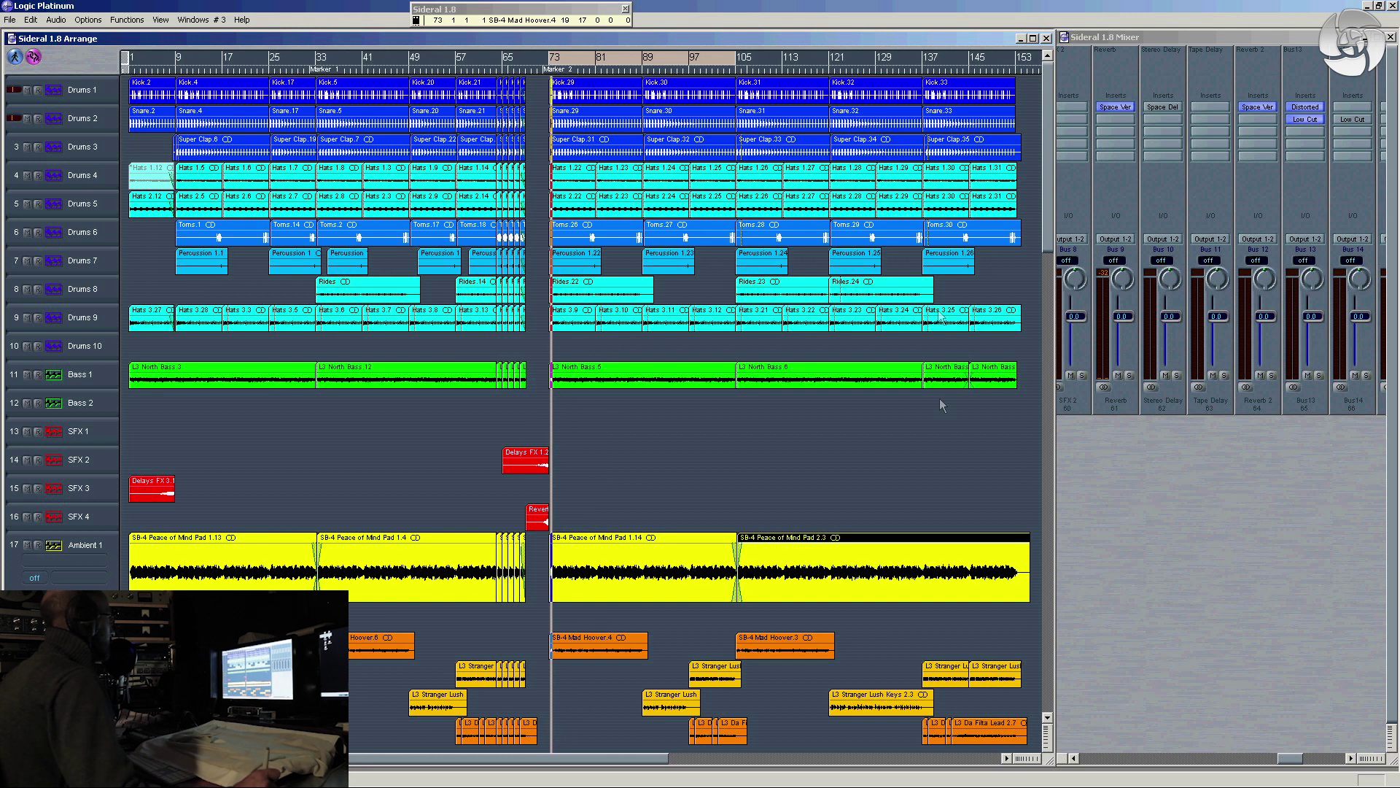
left_click(1270, 376)
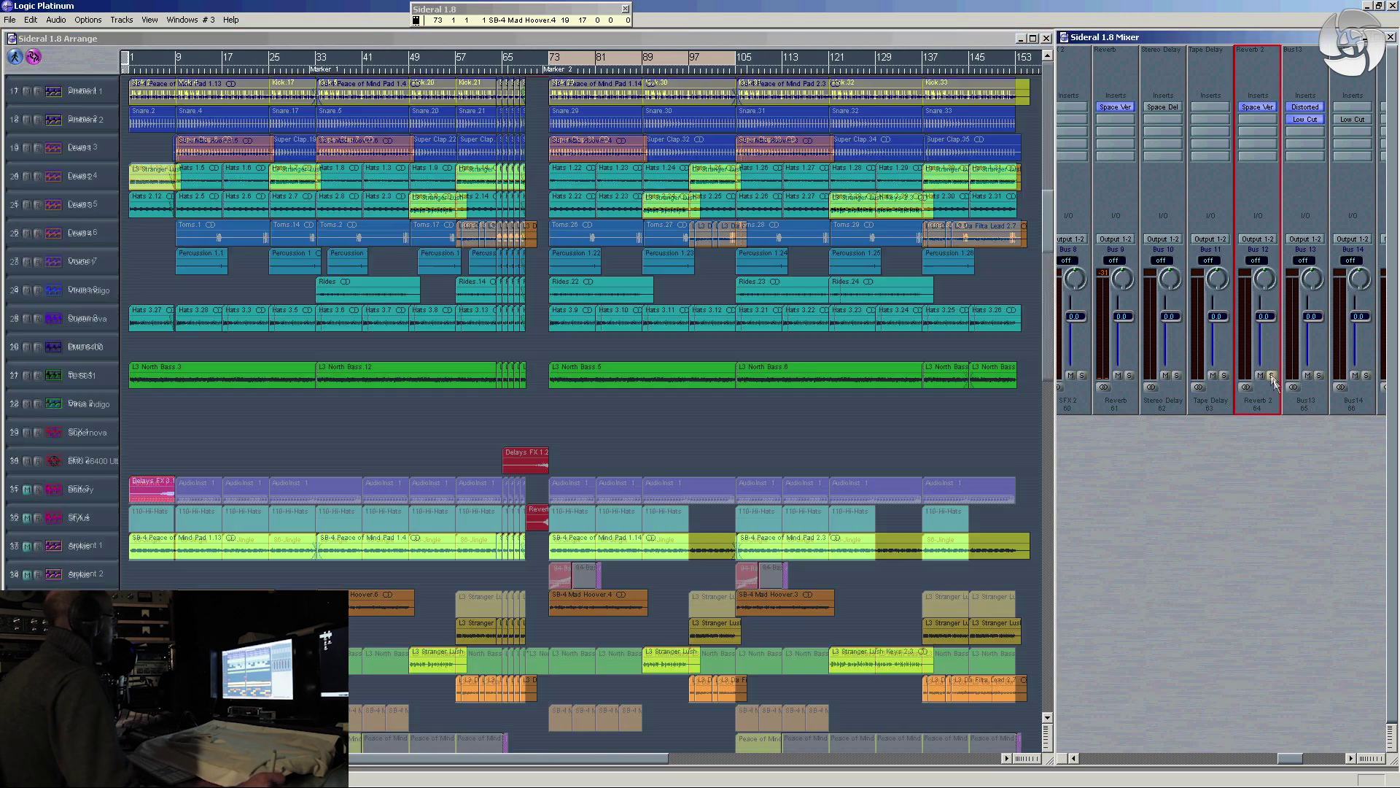
Set a playback cycle over bars 73 to 105 spanning the Kick.29 and Kick.30 regions, and start playback unsoloed
left_click_drag(677, 143, 684, 39)
left_click(536, 118)
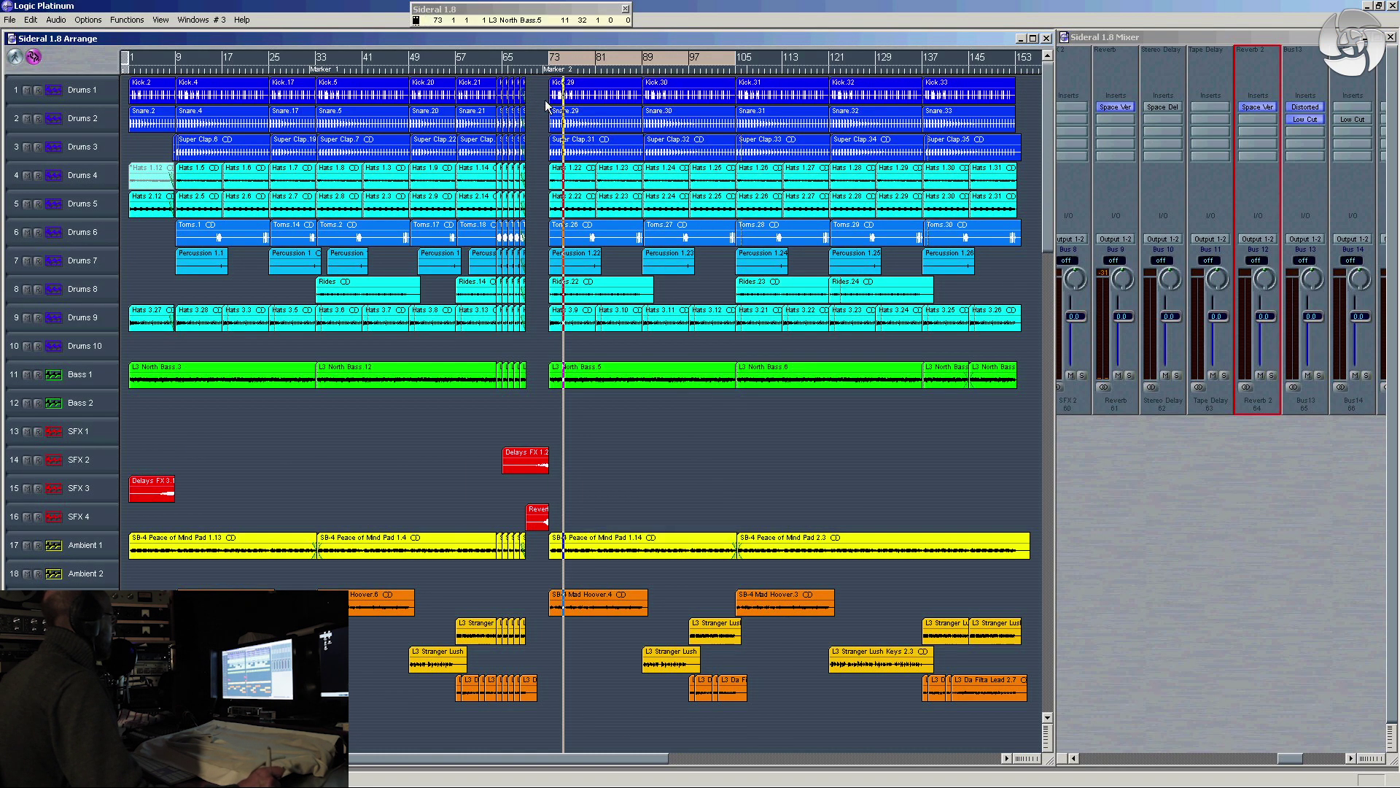
left_click(83, 89)
key("space")
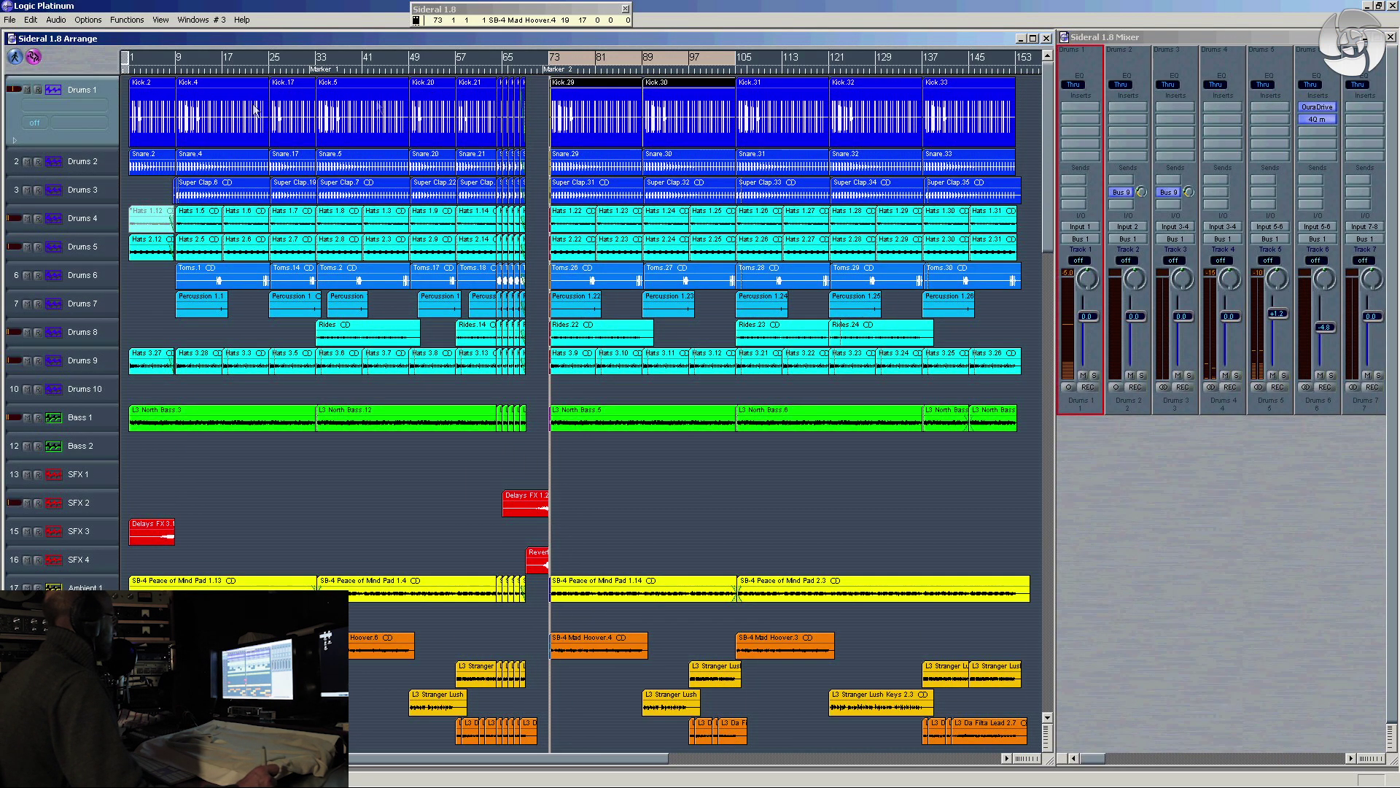
Solo the Reverb, Reverb 2 and Bus 13 channels together to hear only the effect returns
left_click(1095, 760)
left_click_drag(1094, 761, 1292, 744)
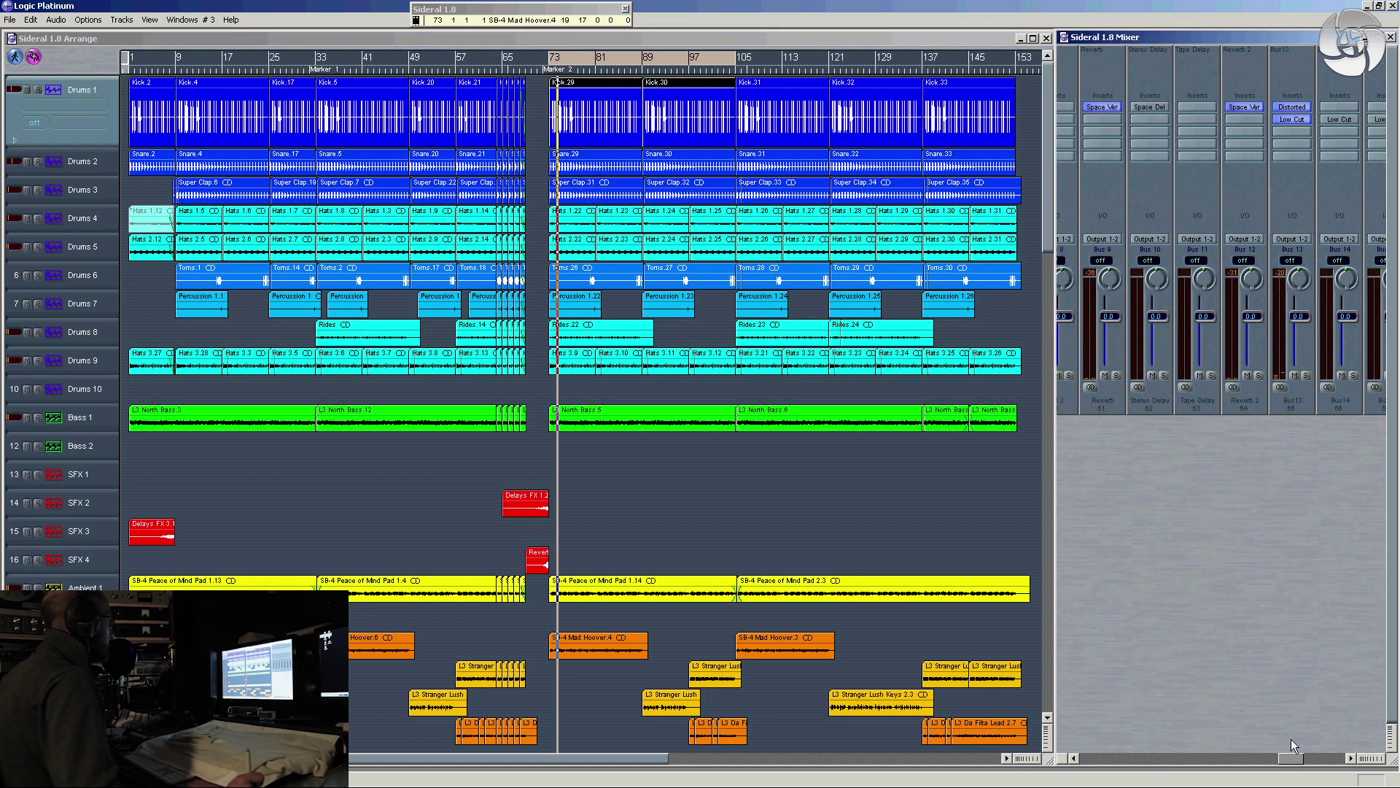
left_click(1117, 374)
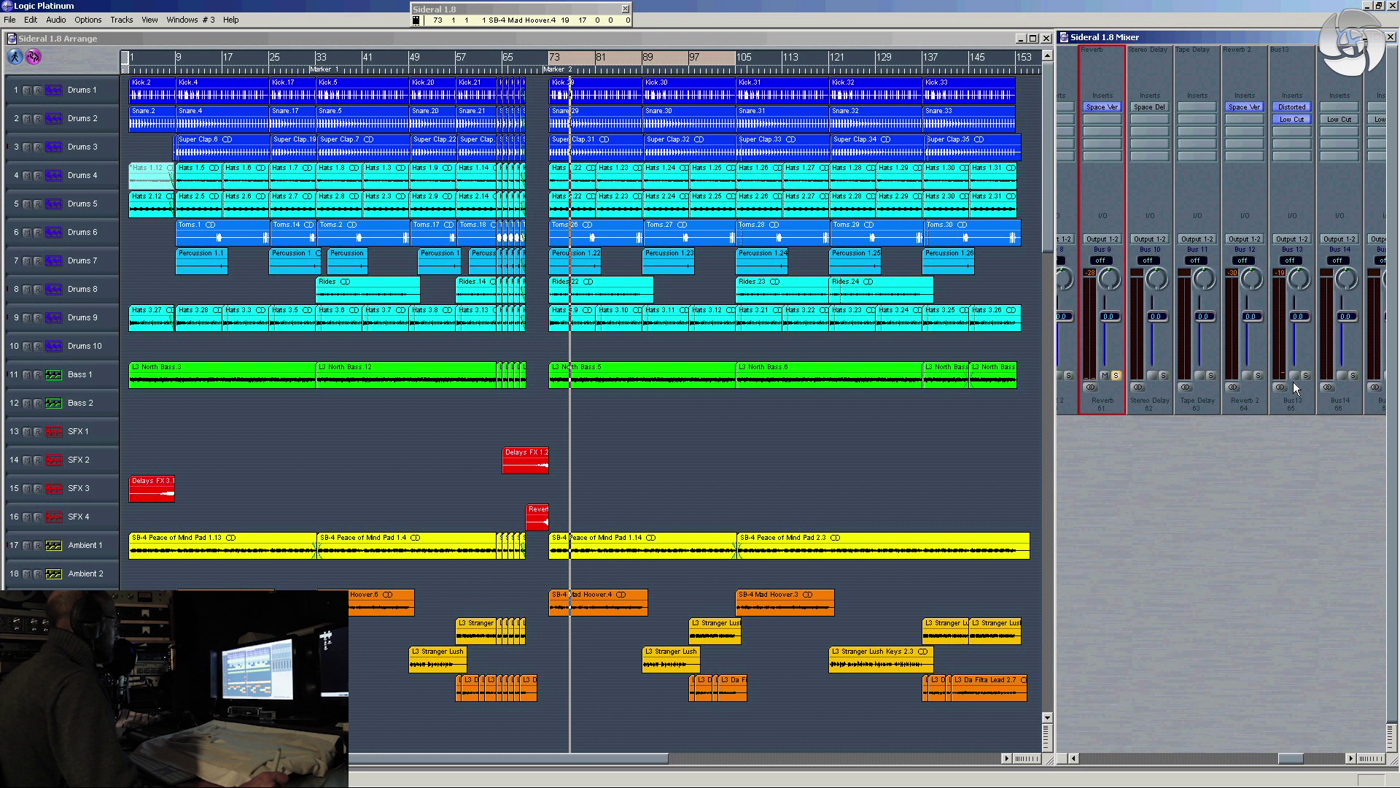
left_click(1258, 375)
left_click(1305, 375)
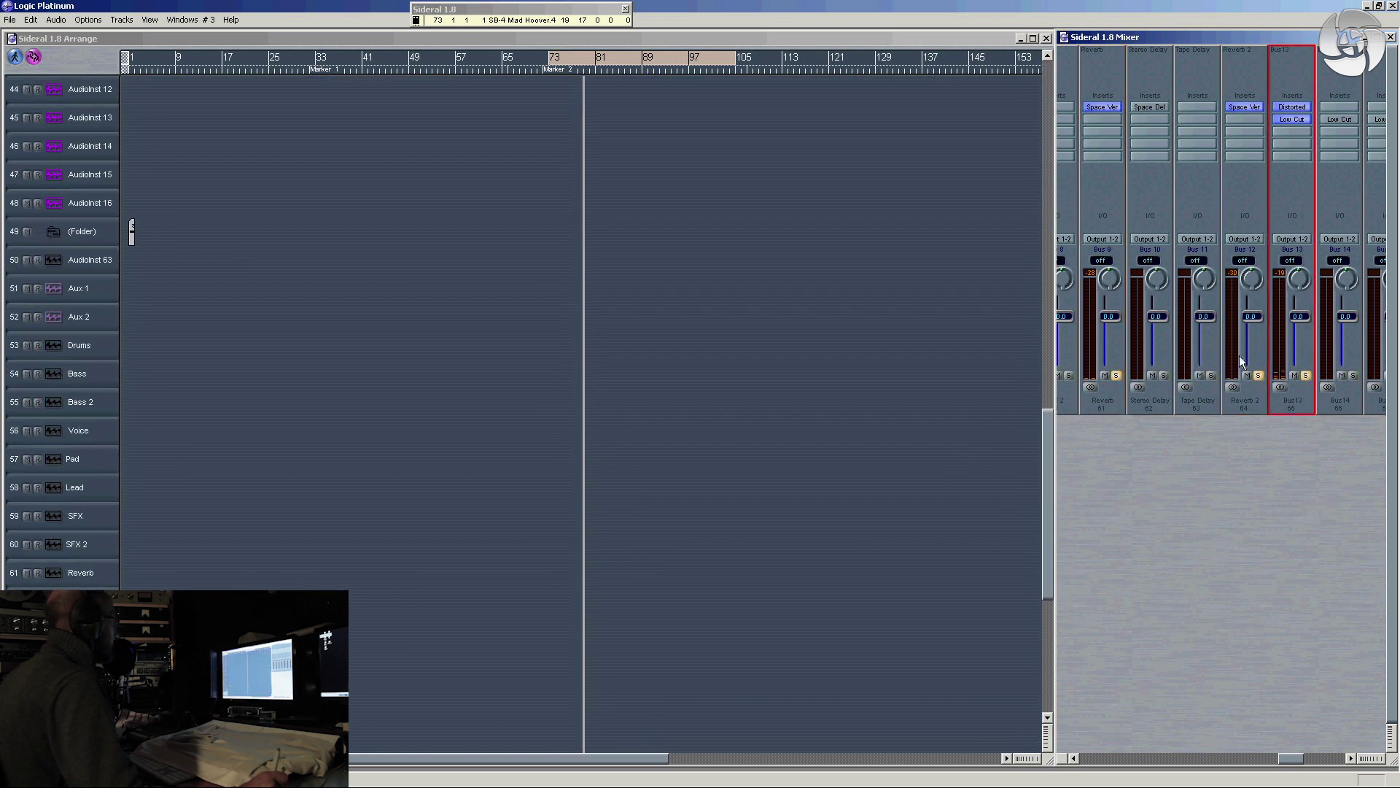
Remove the Space Delay insert from the Stereo Delay bus and unsolo the effect buses
left_click(1148, 108)
left_click(1143, 131)
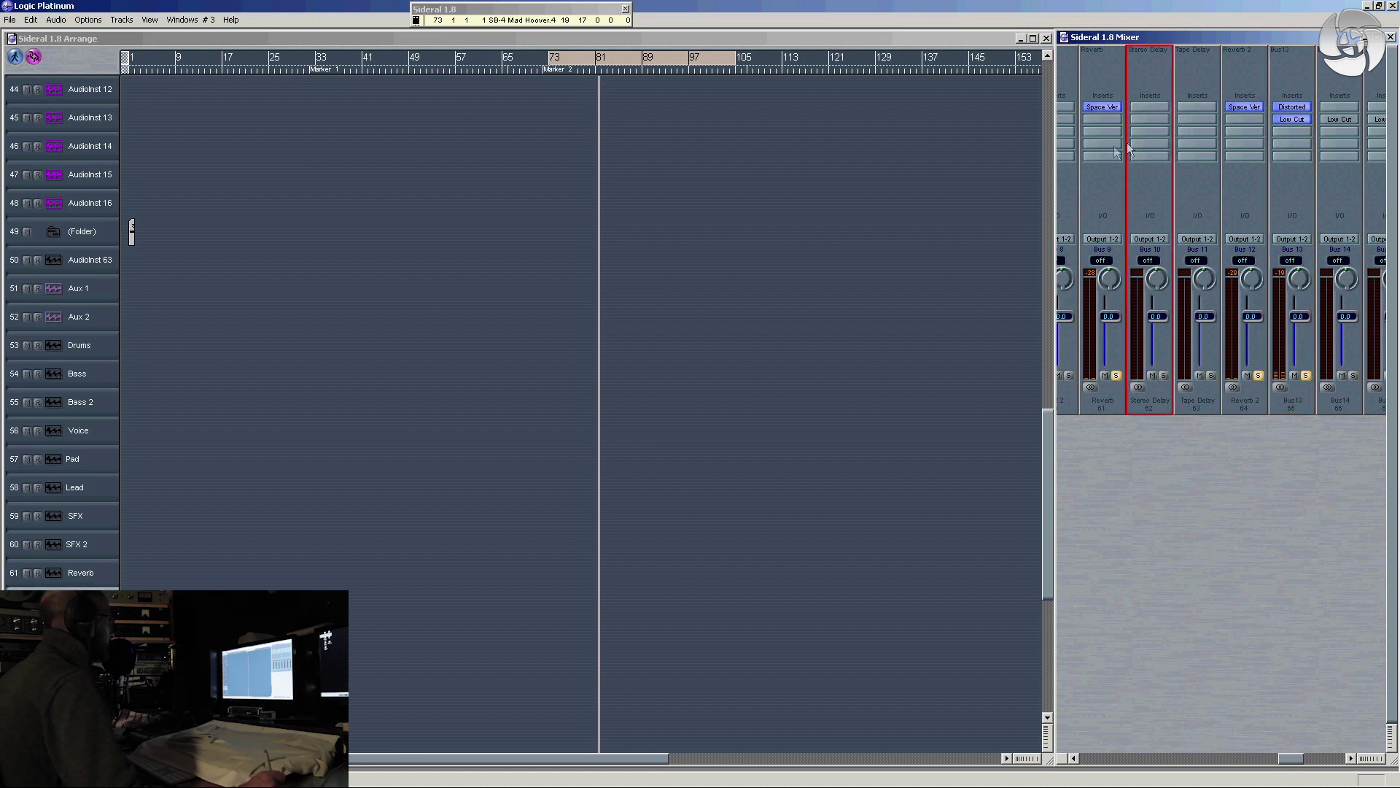
left_click(1116, 375)
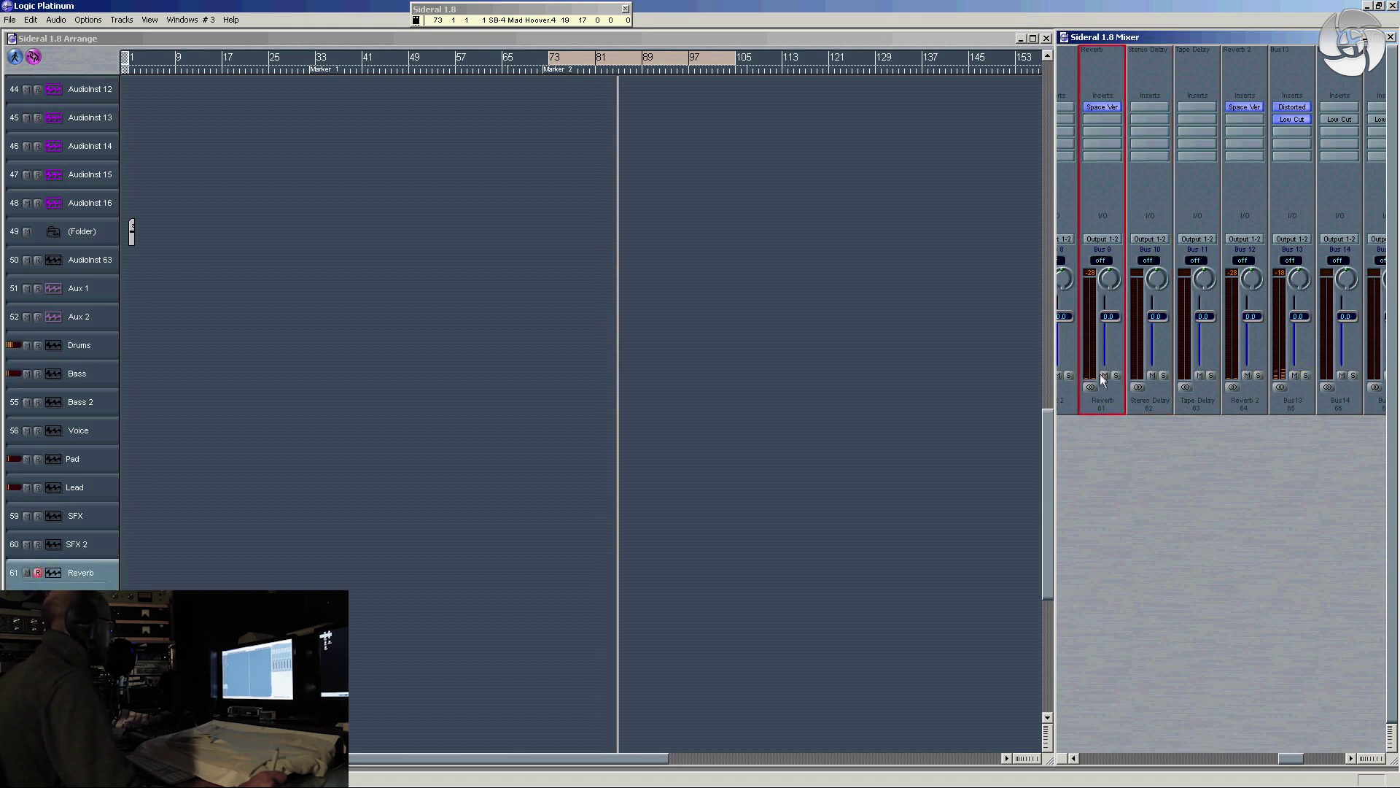
Compare the mix without and with effects by muting and unmuting the Reverb, Reverb 2 and Bus 13 channels
left_click(1105, 374)
left_click(1247, 375)
left_click(1295, 375)
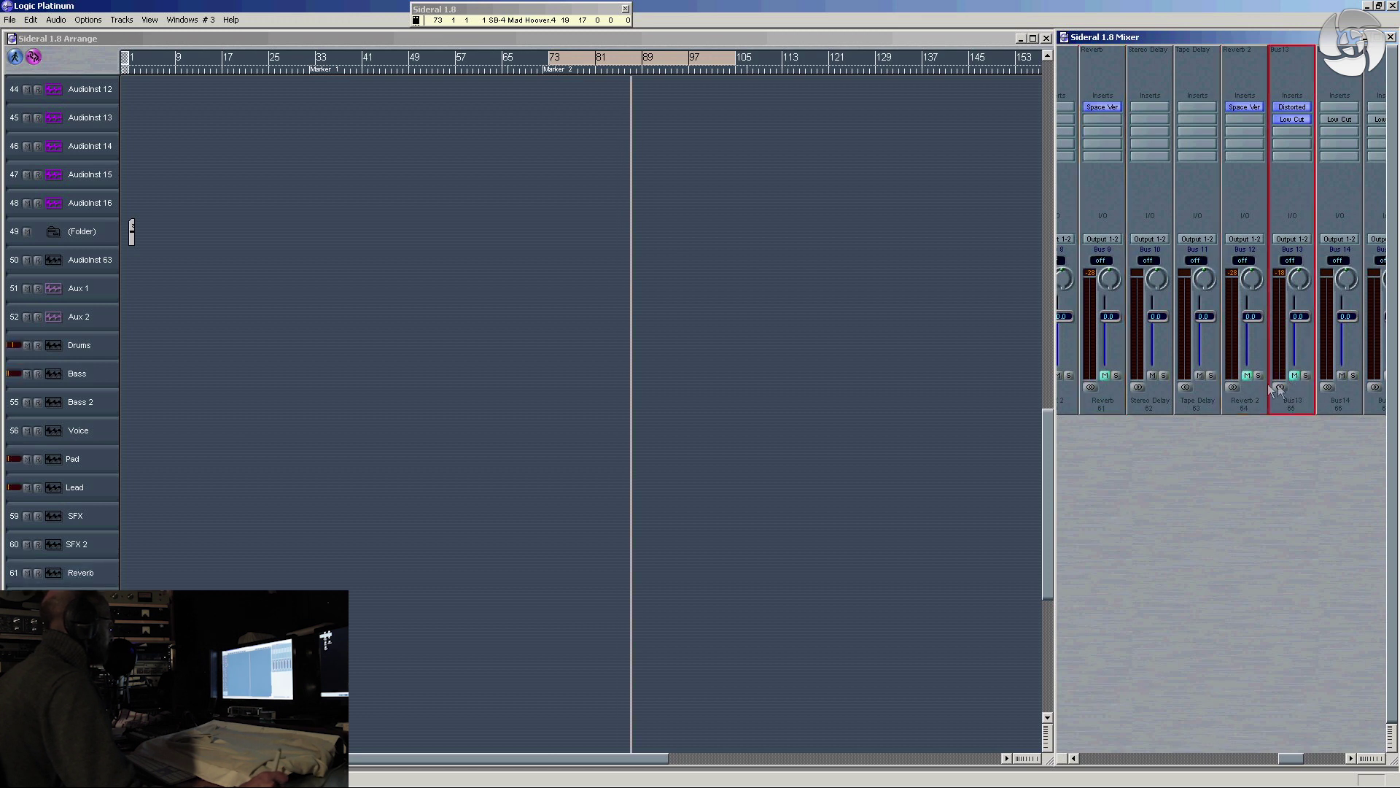
left_click(1106, 375)
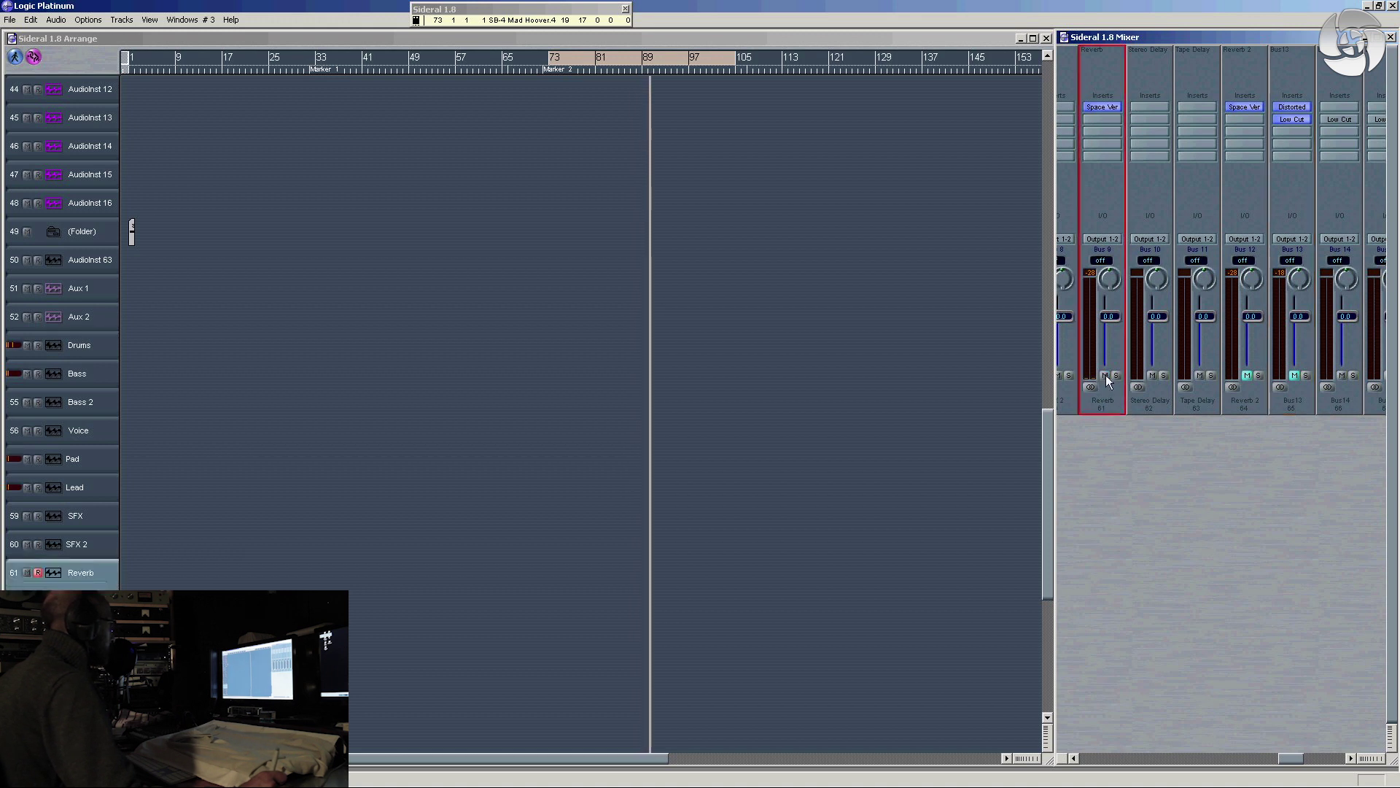
left_click(1247, 376)
left_click(1294, 376)
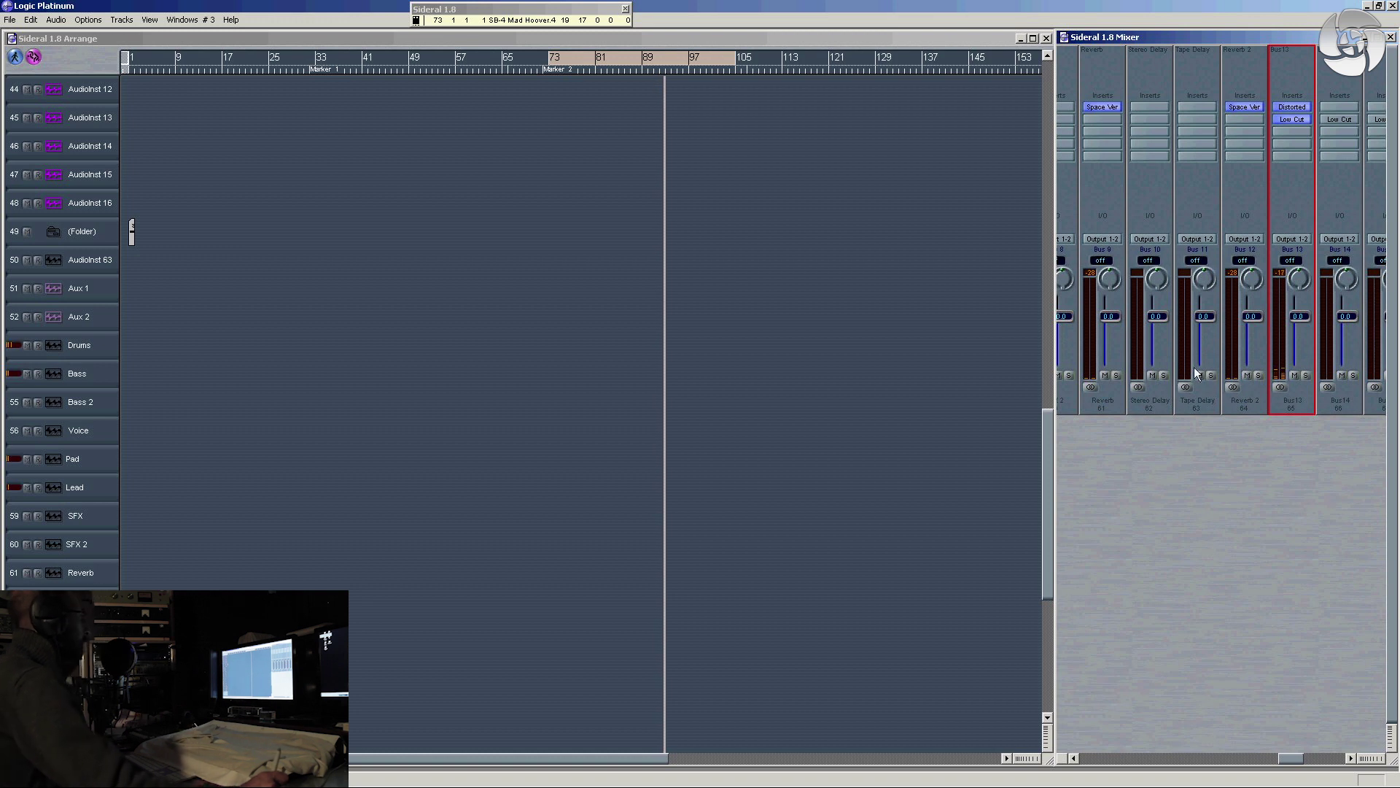
Solo Bus 13, open its Distorted Chorus 2 plugin in the middle of the arrangement area, and unsolo the bus
left_click(1306, 375)
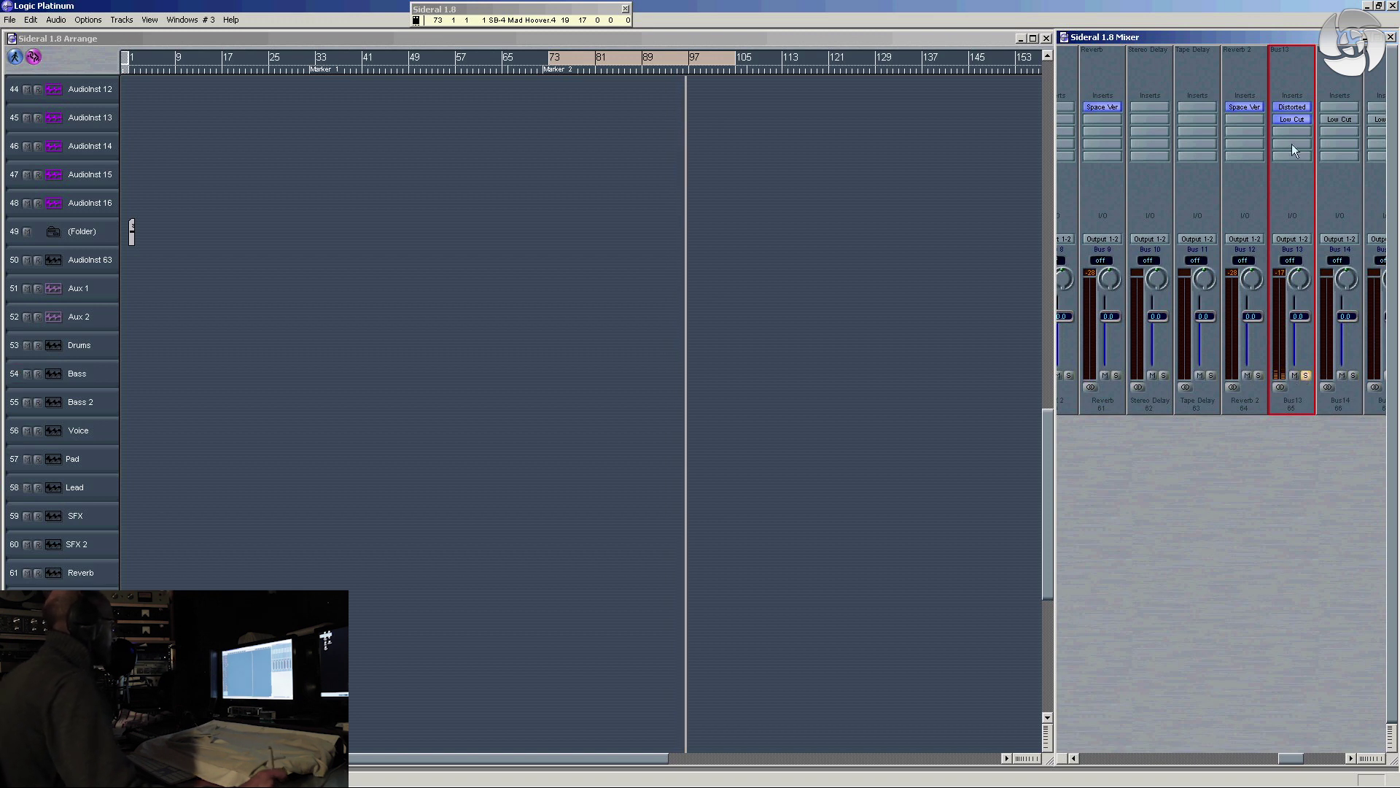
double_click(1281, 109)
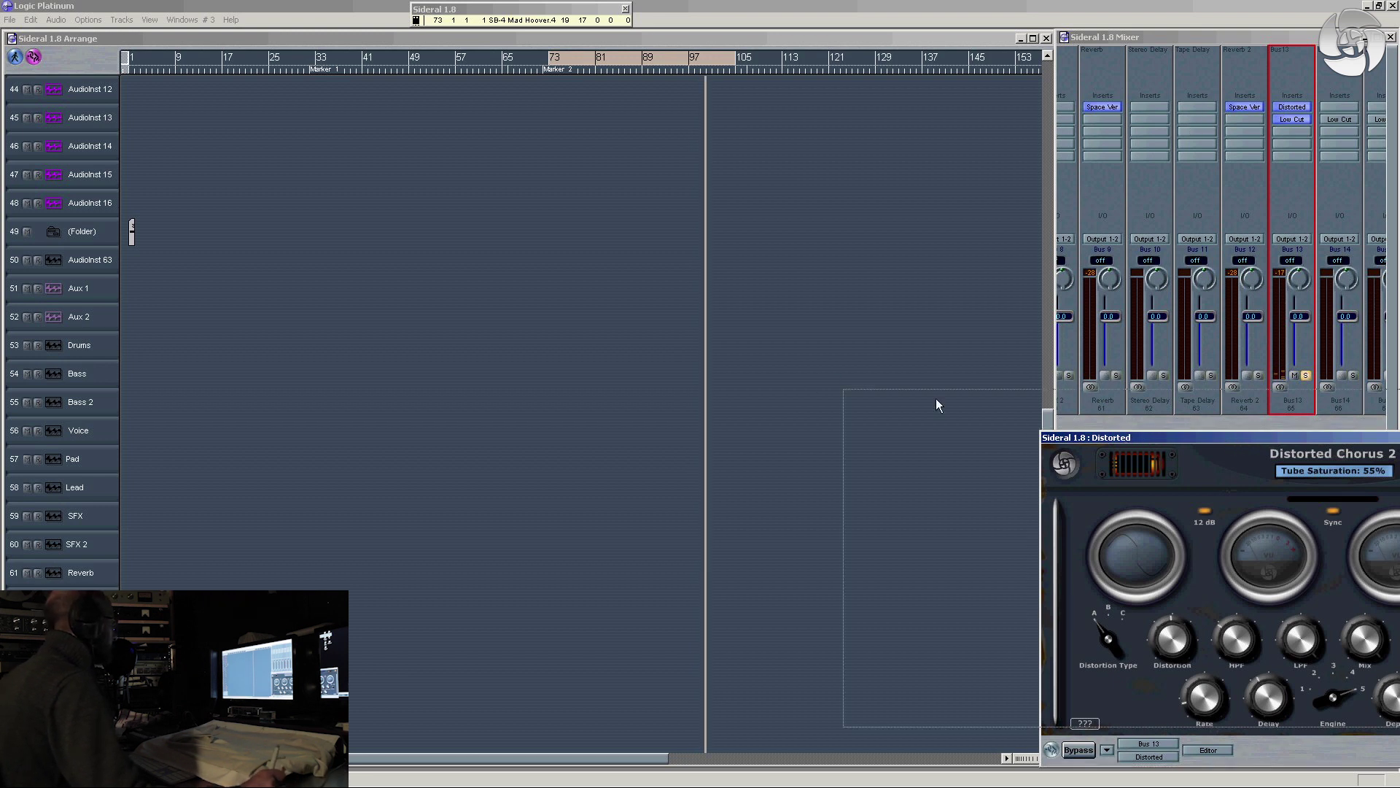
left_click_drag(937, 406, 517, 350)
left_click(1304, 376)
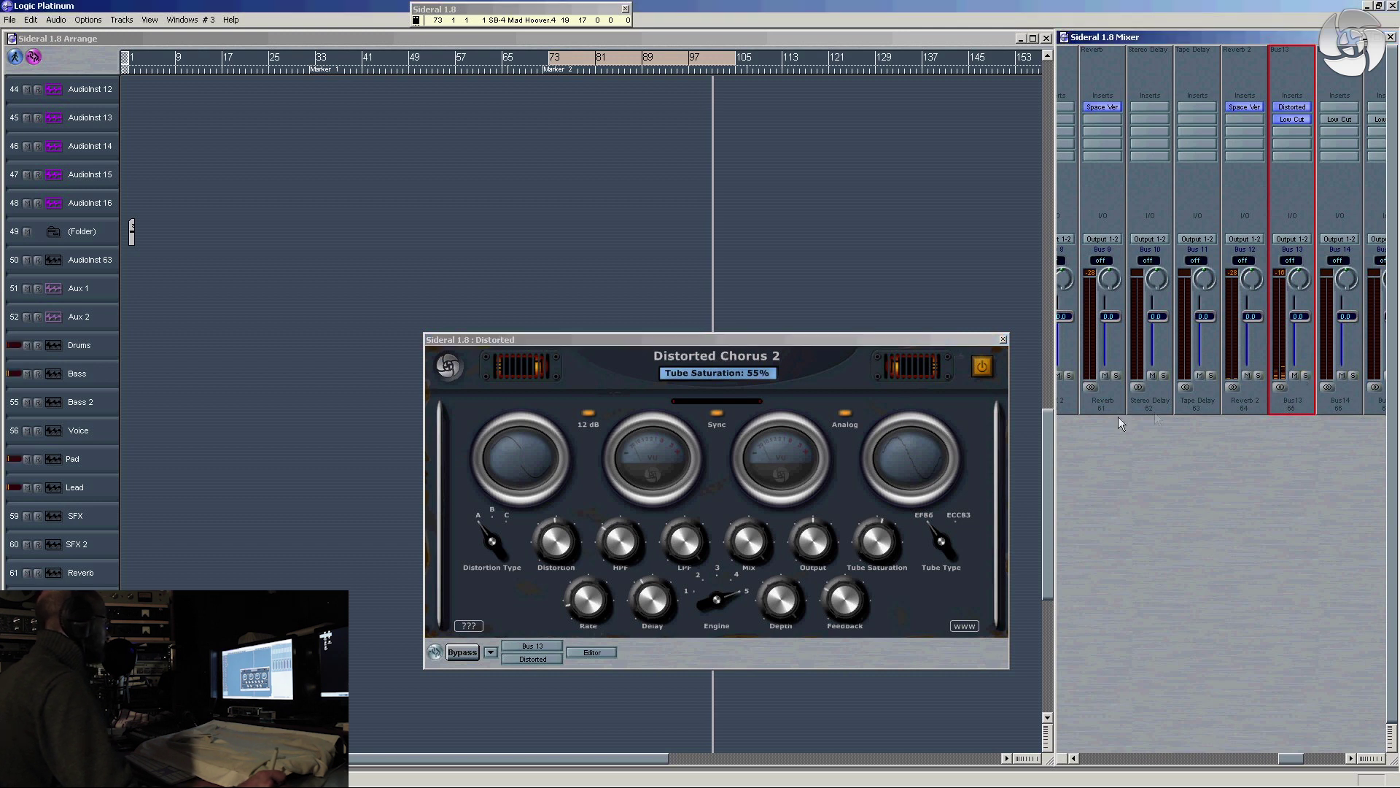